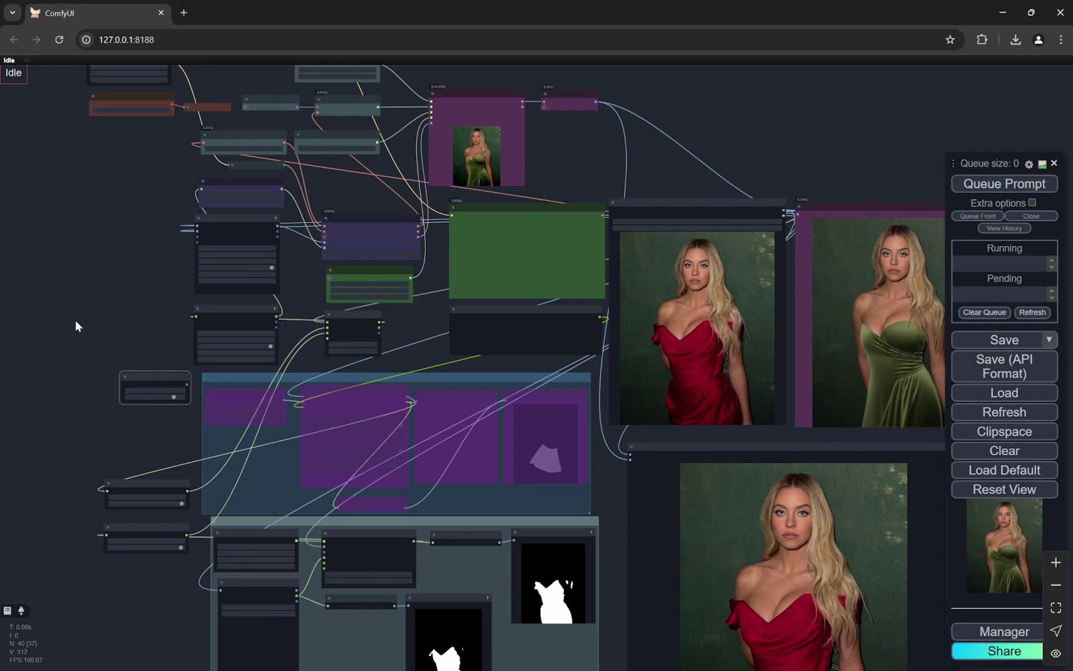
Step: Pan from the model loader nodes down to the lower mask groups and previews
click(89, 274)
drag(89, 274, 123, 474)
scroll(77, 246, up, 5)
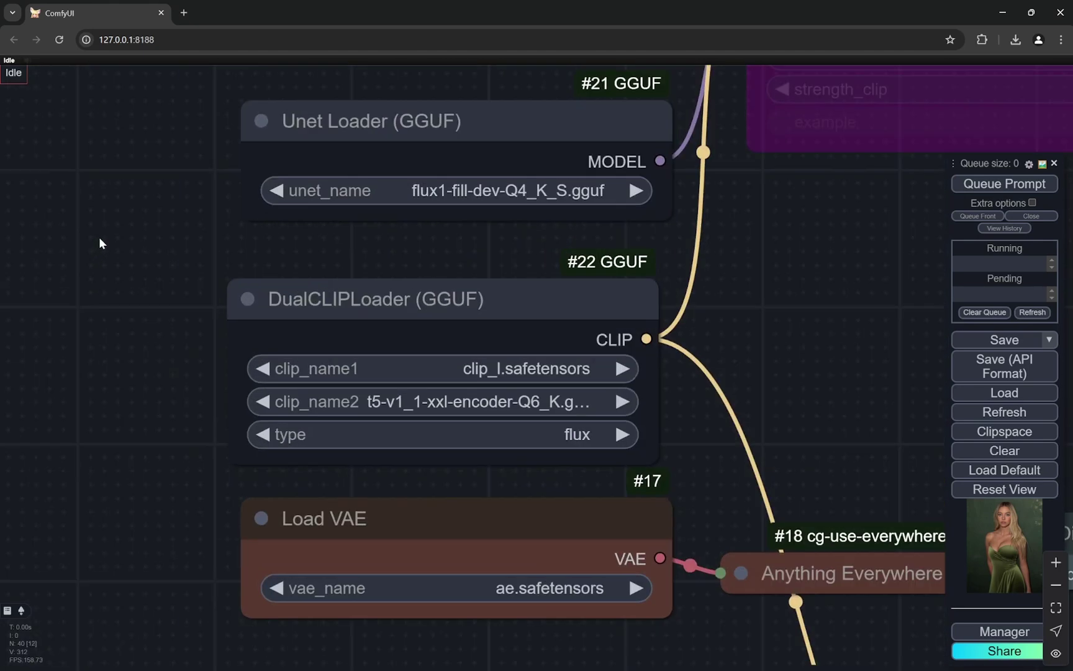
scroll(180, 212, down, 3)
scroll(195, 204, up, 3)
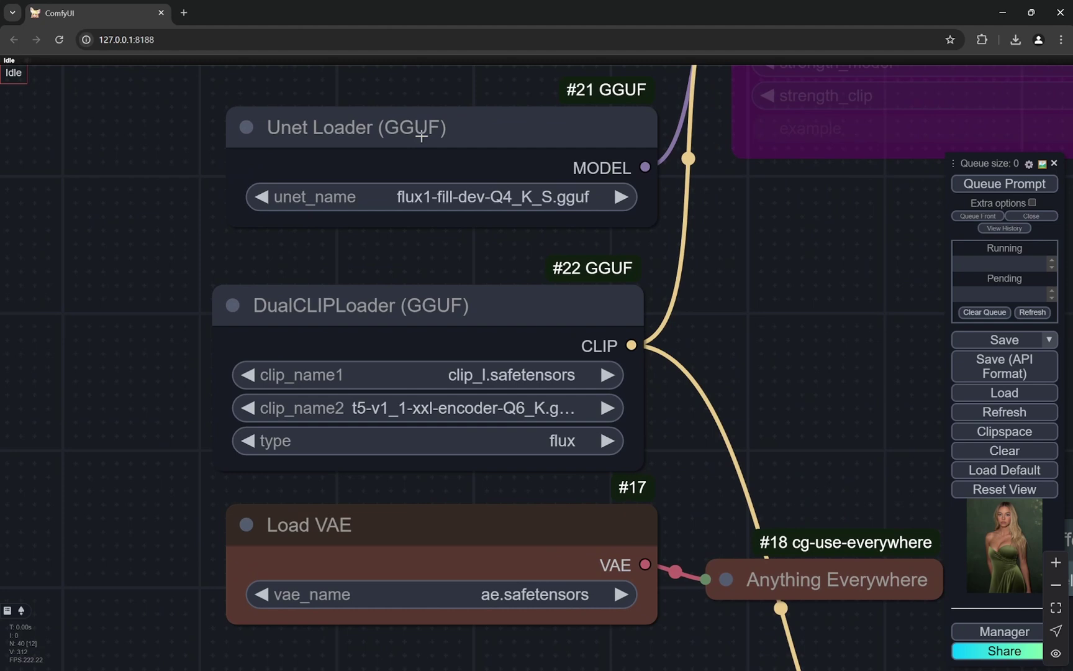
scroll(164, 235, down, 5)
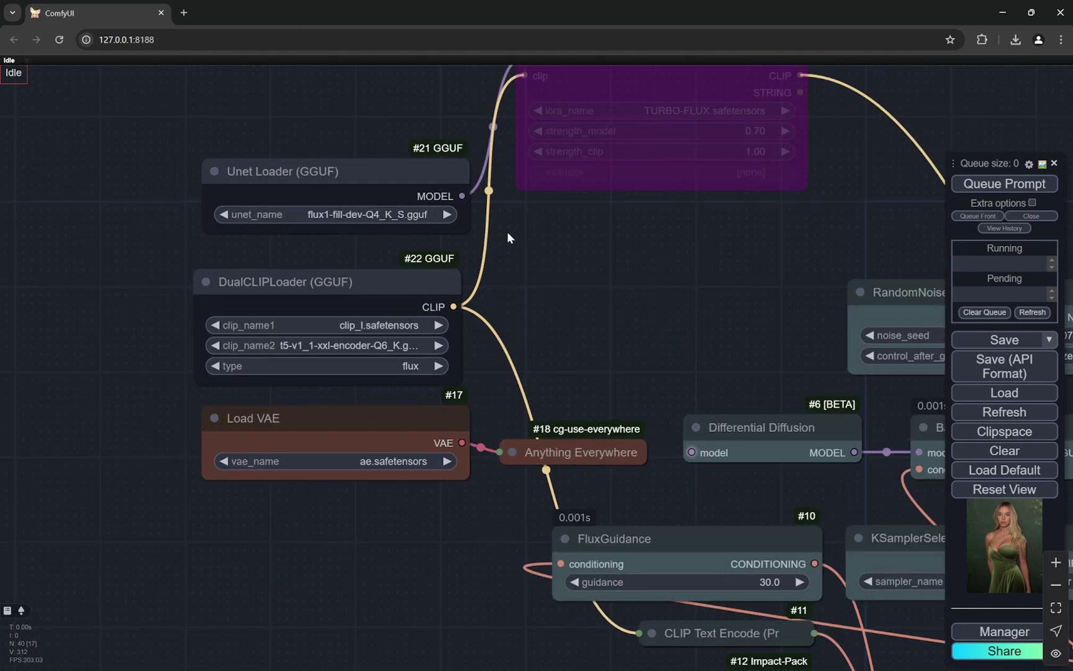
scroll(508, 237, down, 10)
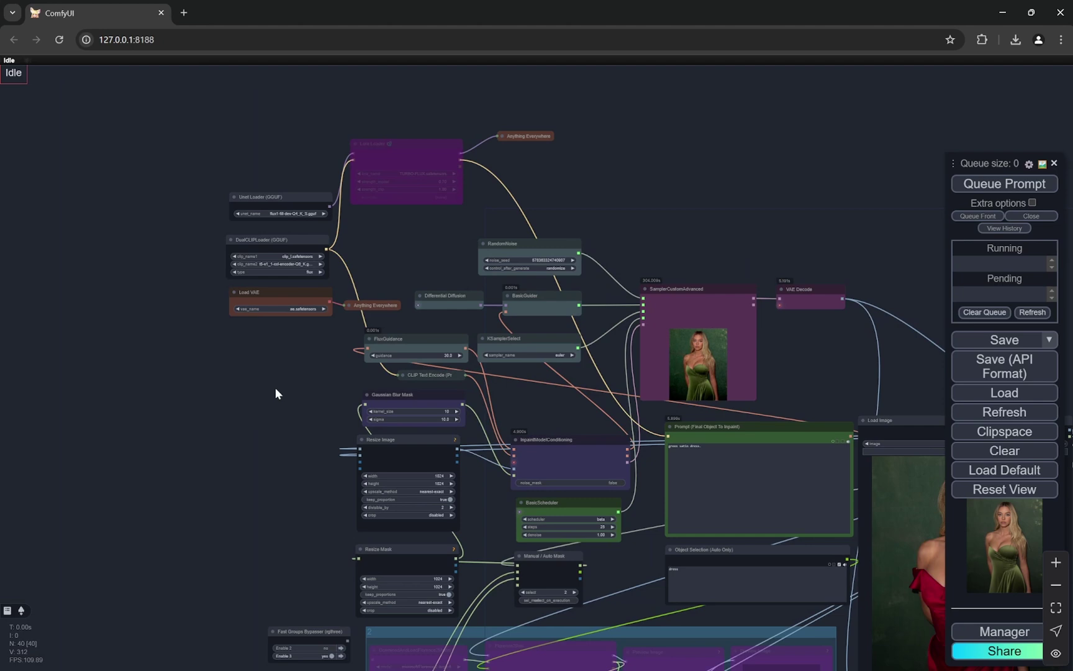
drag(237, 462, 190, 348)
drag(206, 439, 138, 241)
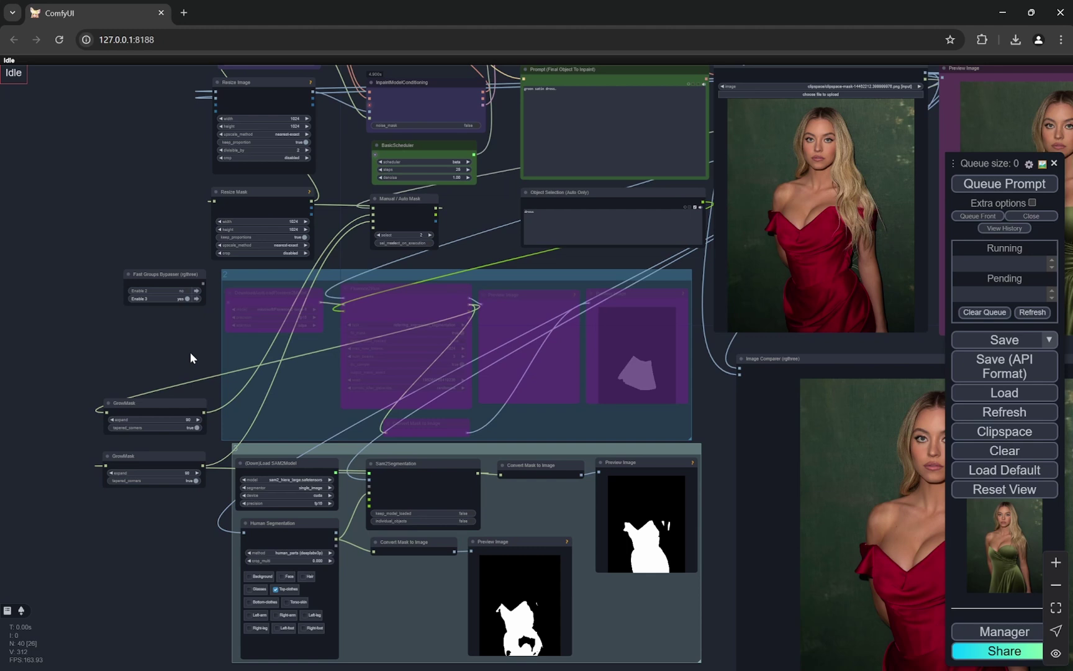
scroll(355, 218, up, 10)
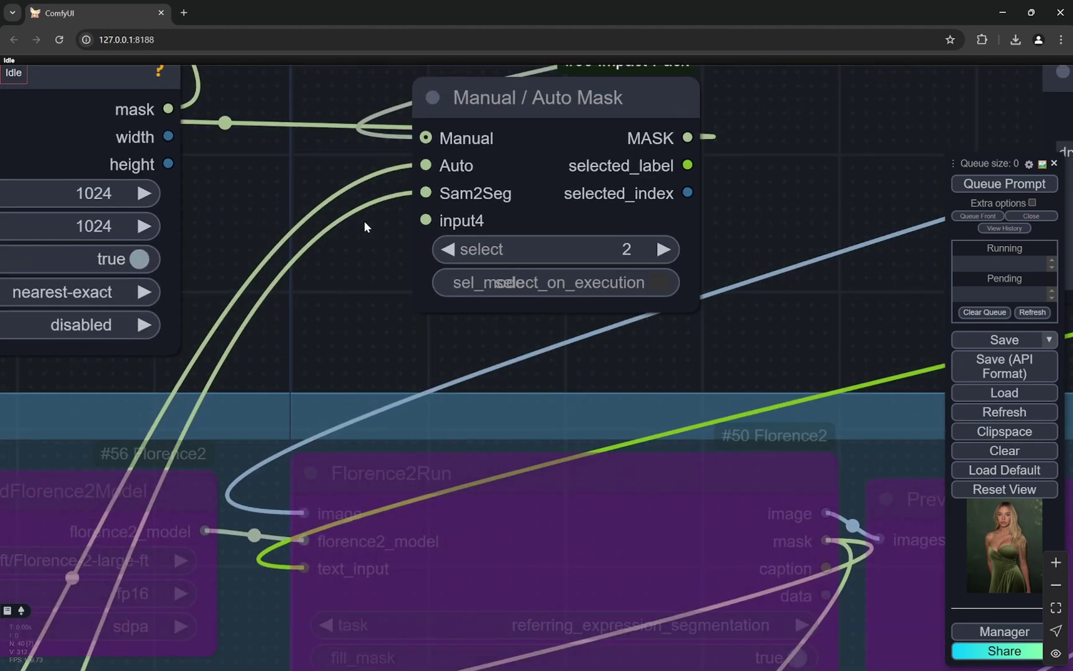
Step: Switch the Manual / Auto Mask selector from 2 to 1
drag(357, 284, 243, 333)
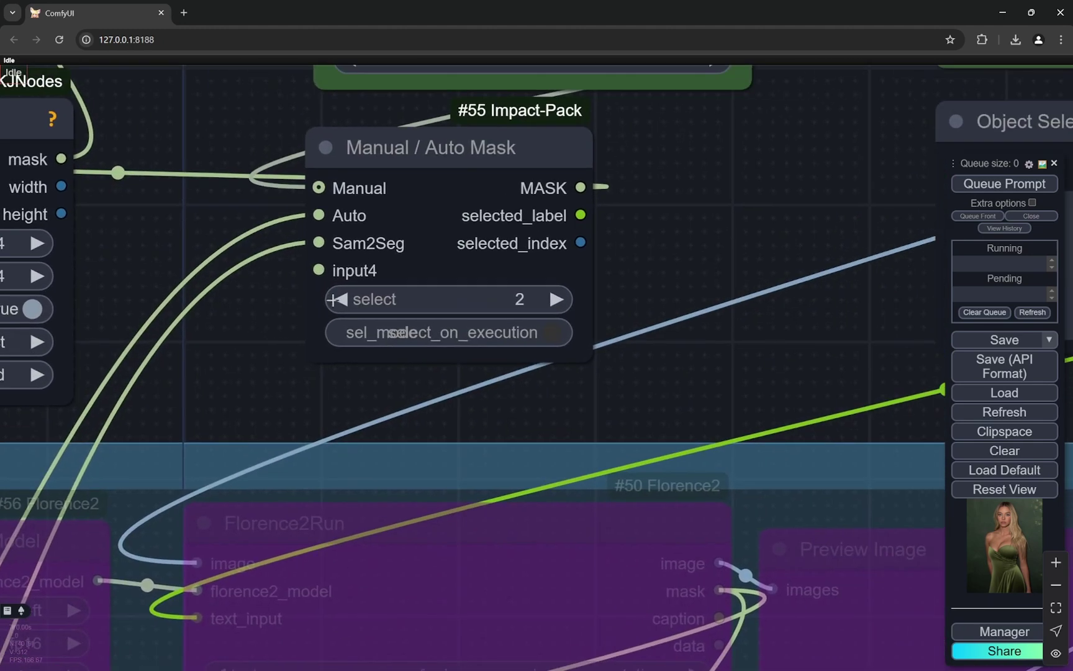
click(333, 304)
scroll(263, 328, down, 10)
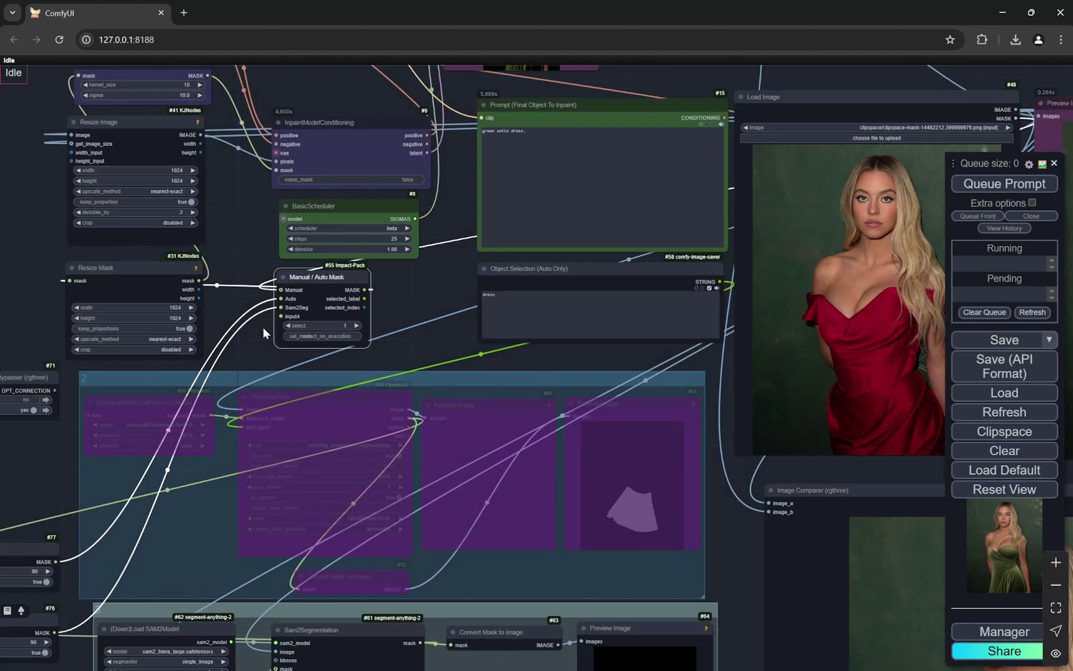
scroll(263, 327, up, 8)
scroll(263, 327, down, 6)
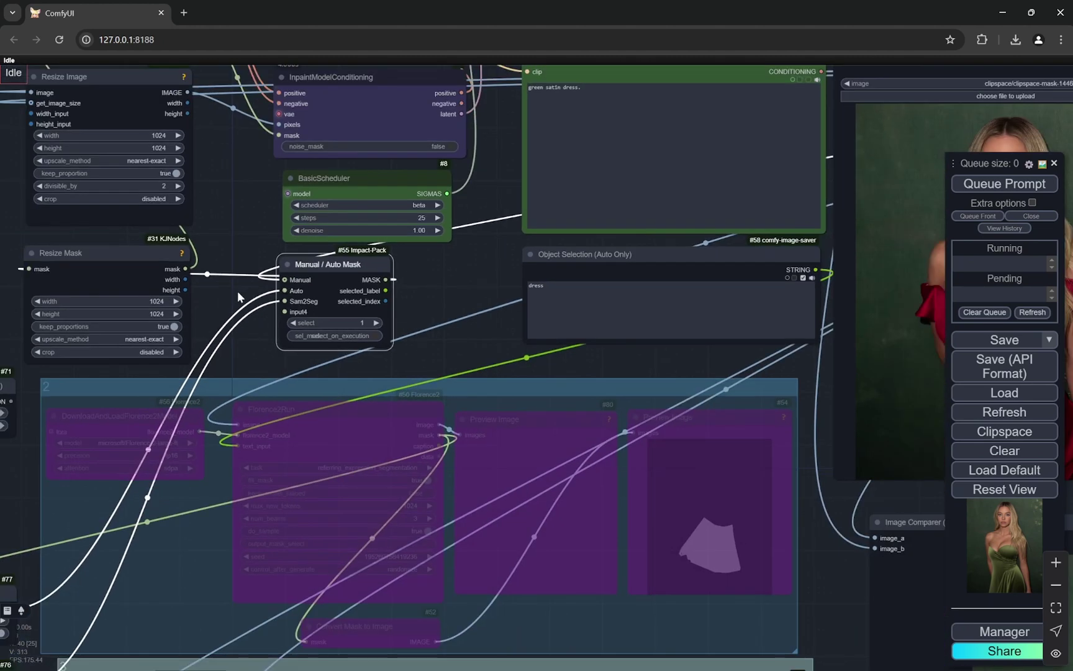
scroll(237, 290, down, 5)
scroll(687, 239, up, 6)
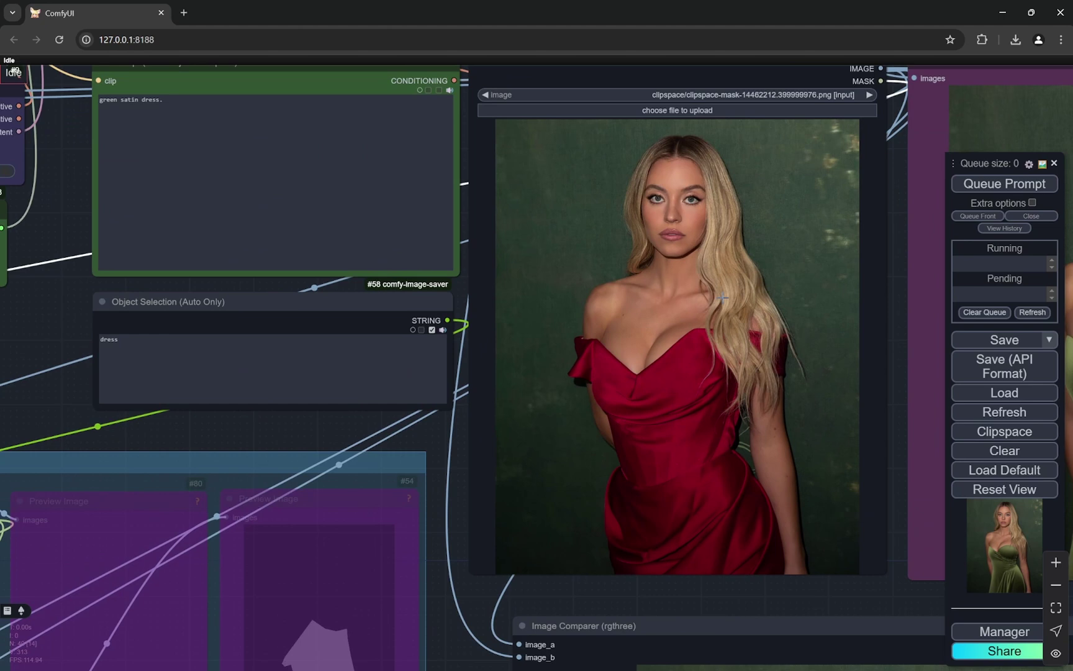
scroll(714, 405, down, 5)
scroll(715, 405, up, 4)
Step: Open the portrait in MaskEditor and cancel without painting a mask
right_click(685, 410)
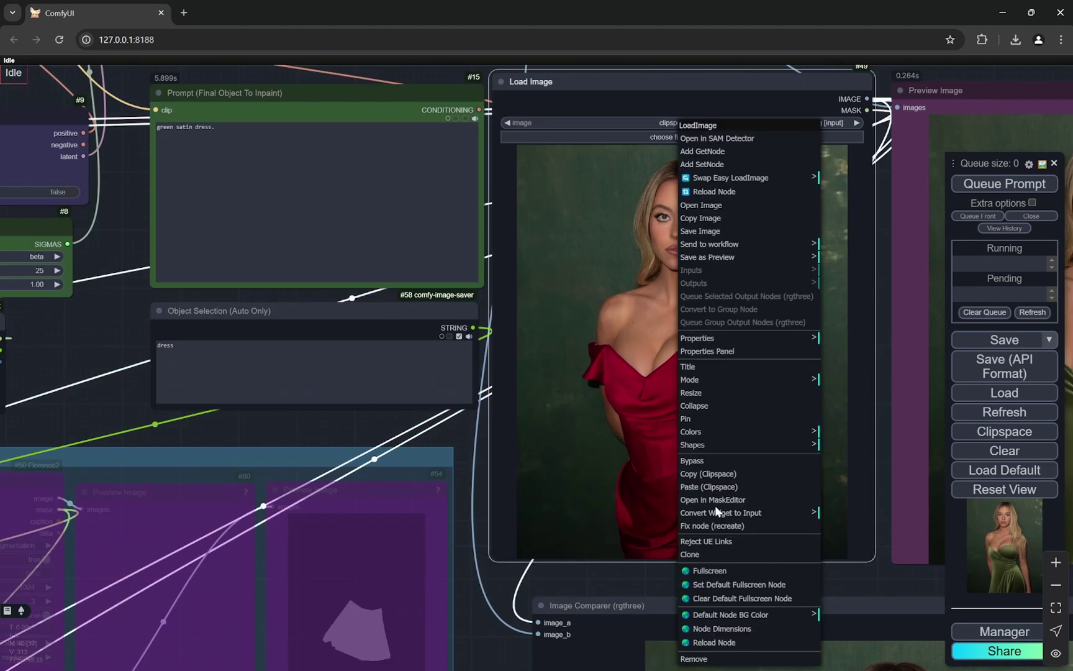
click(745, 500)
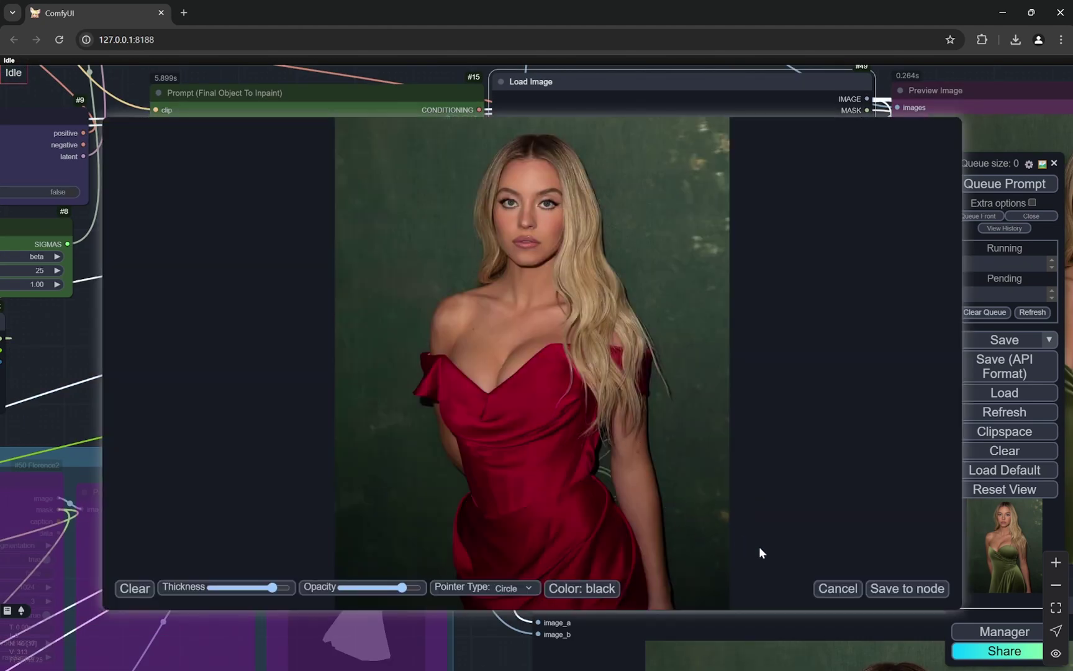
click(830, 589)
scroll(103, 219, up, 3)
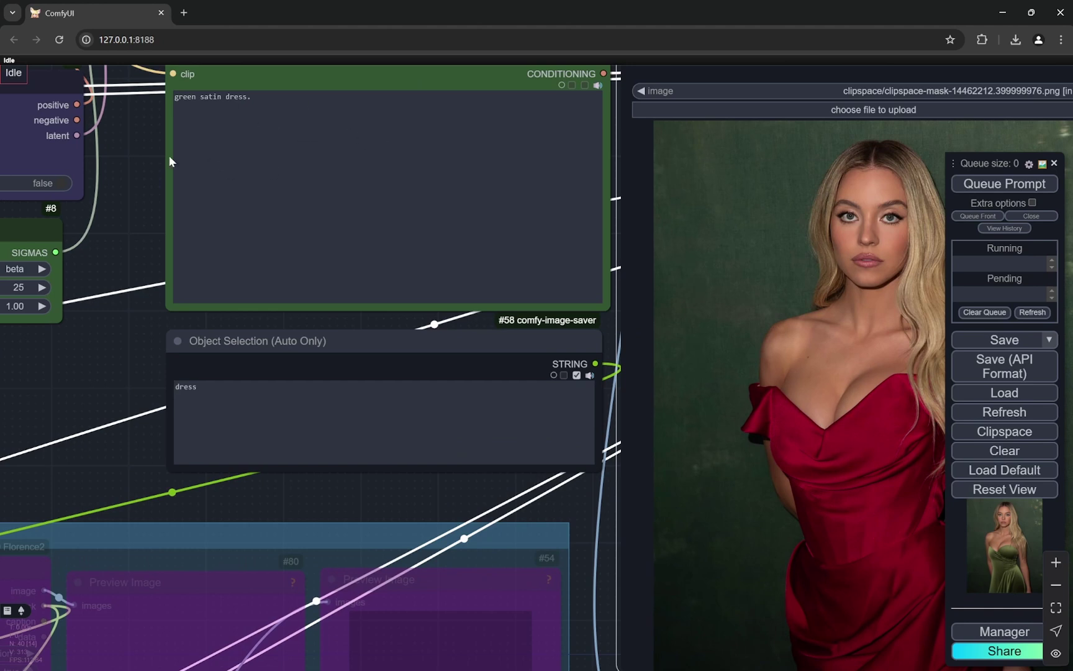
scroll(169, 160, down, 4)
Step: Pan through the prompt and image nodes back to the Manual / Auto Mask node
drag(146, 162, 205, 217)
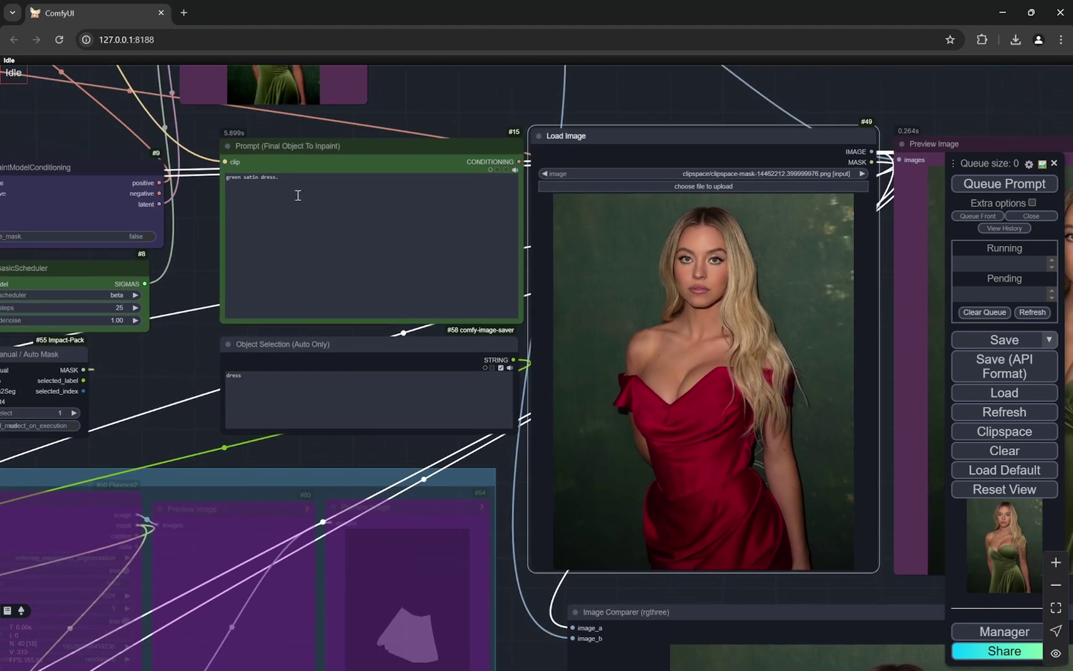
drag(201, 260, 222, 252)
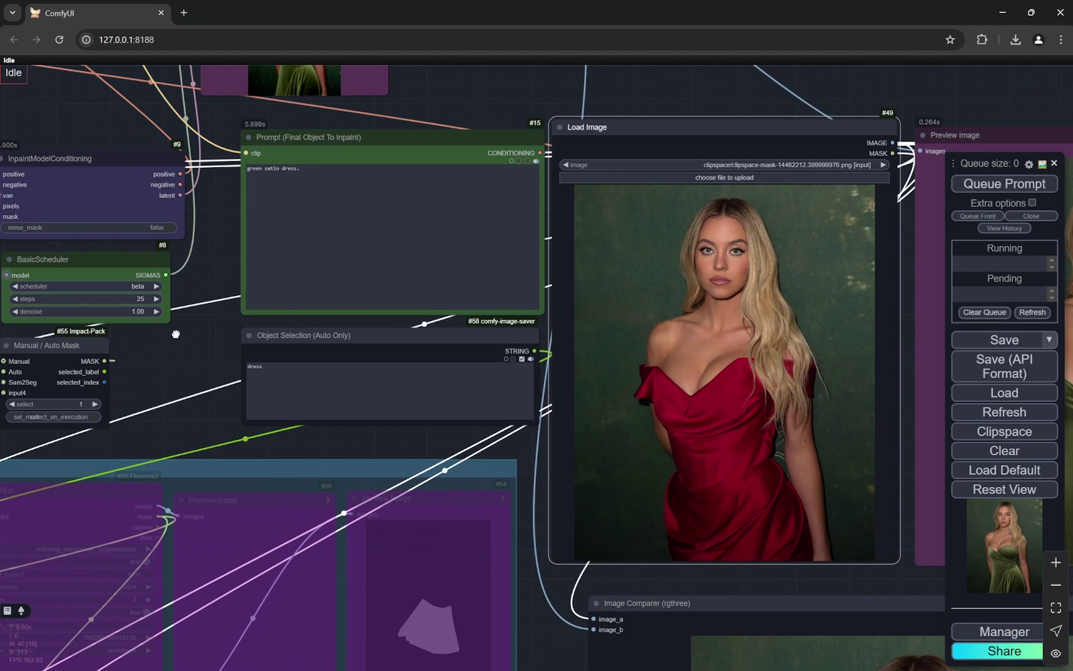
drag(176, 334, 319, 277)
scroll(182, 309, up, 6)
Step: Set the mask selector back to 2, enabling bypasser group 2 and disabling group 3
click(445, 297)
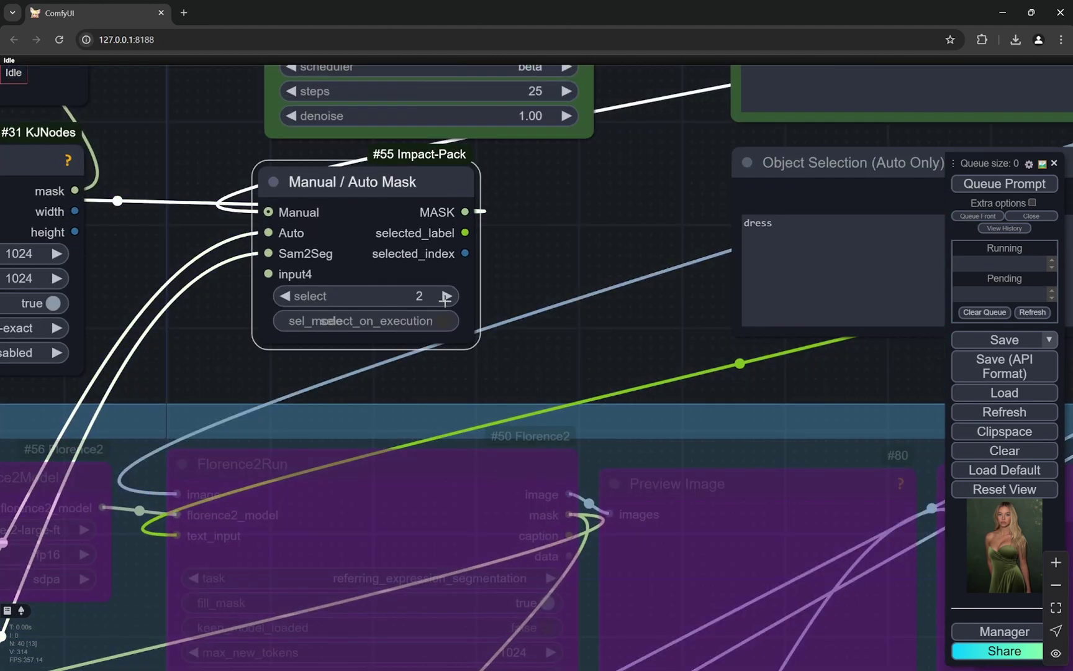
scroll(584, 230, down, 5)
scroll(236, 340, up, 5)
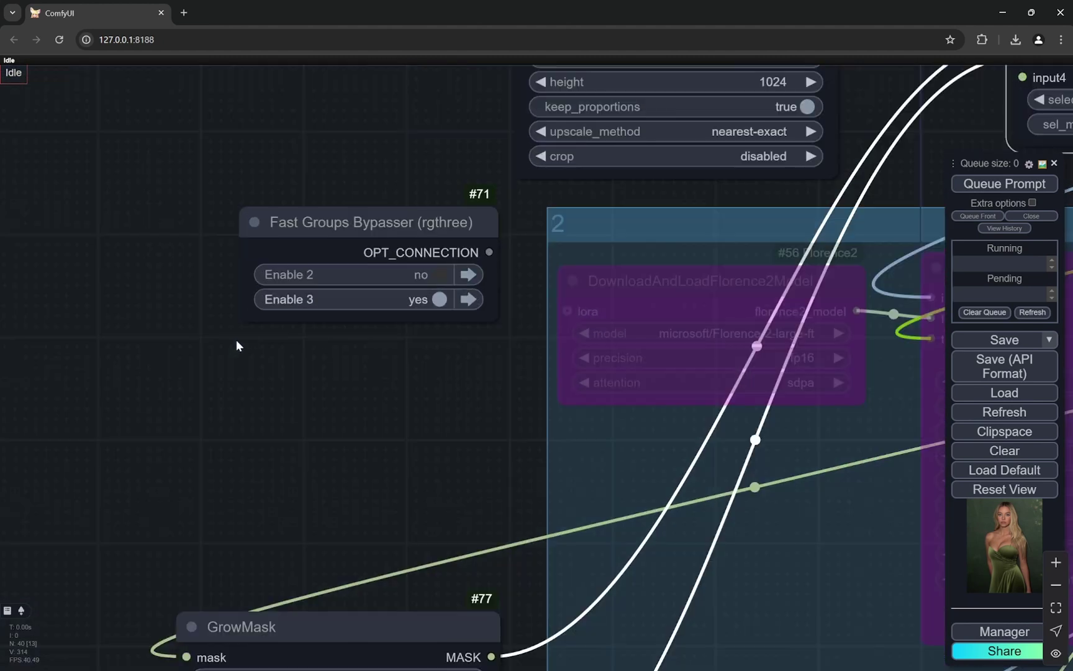
click(421, 276)
click(440, 301)
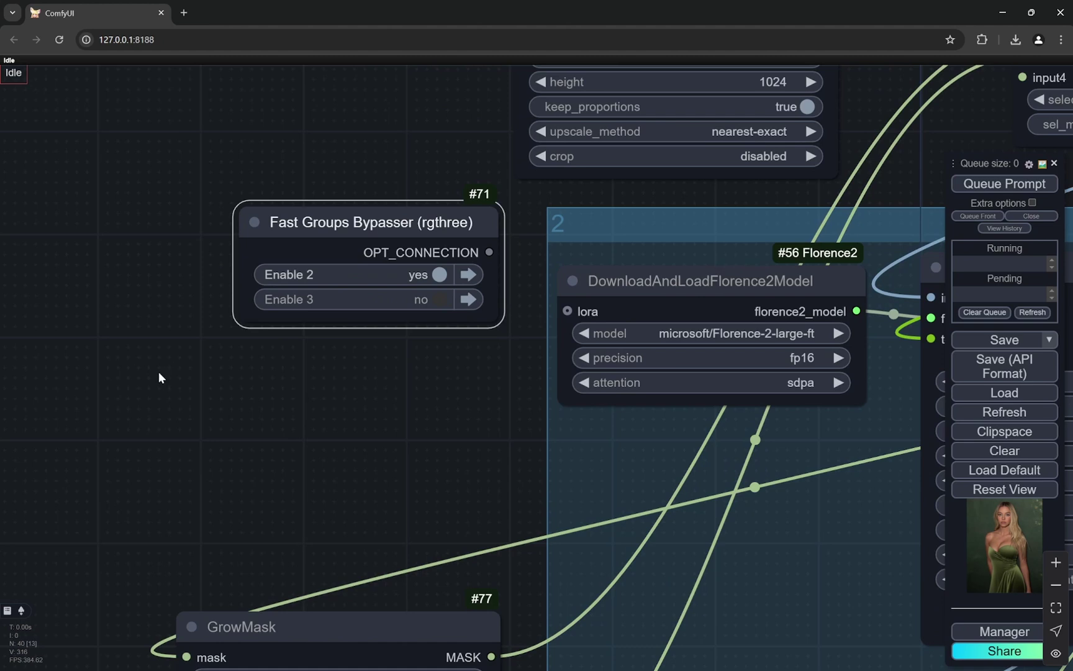
scroll(130, 386, down, 5)
scroll(119, 395, down, 4)
scroll(796, 485, up, 3)
scroll(811, 479, down, 2)
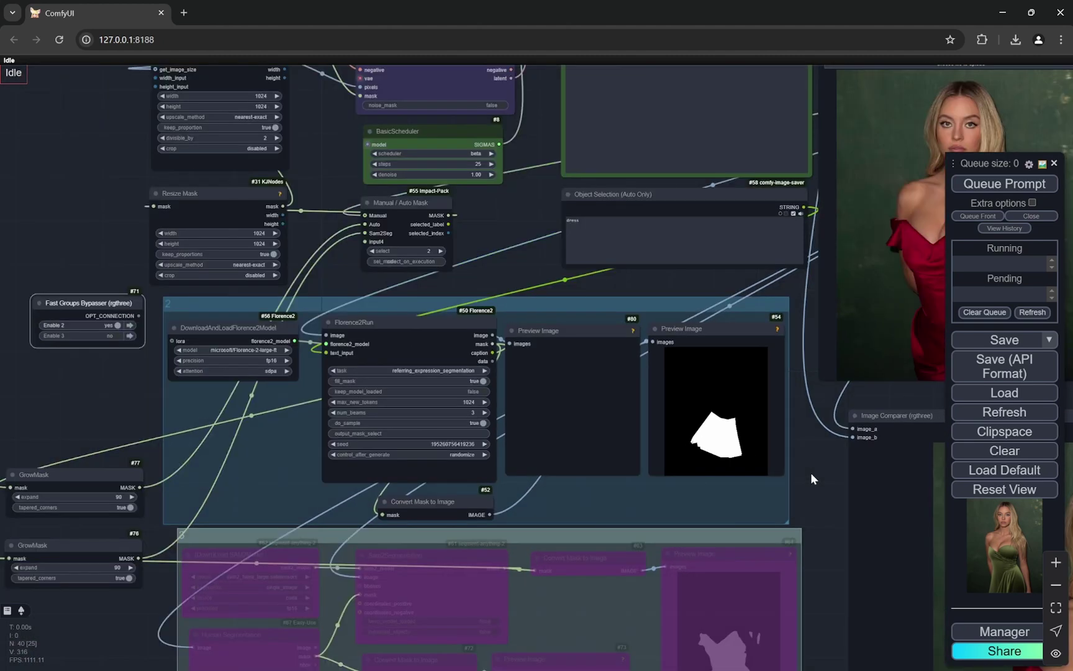
scroll(506, 267, up, 3)
Step: Review the 'dress' Object Selection text and the inpaint prompt node
drag(553, 254, 482, 251)
scroll(467, 241, up, 2)
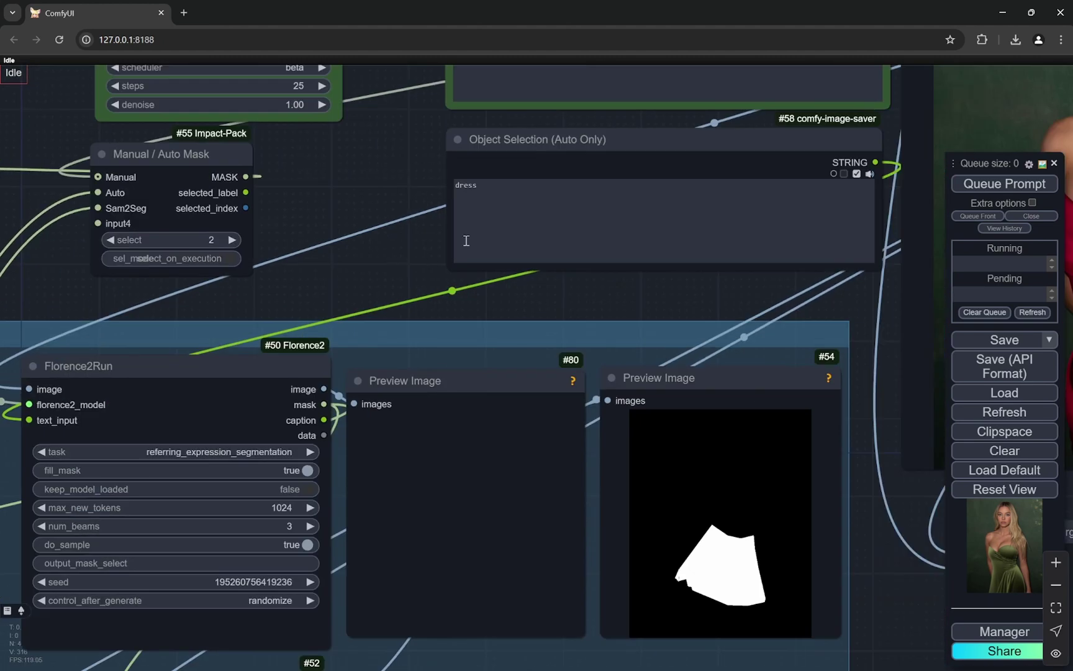
scroll(436, 222, down, 1)
scroll(490, 193, up, 2)
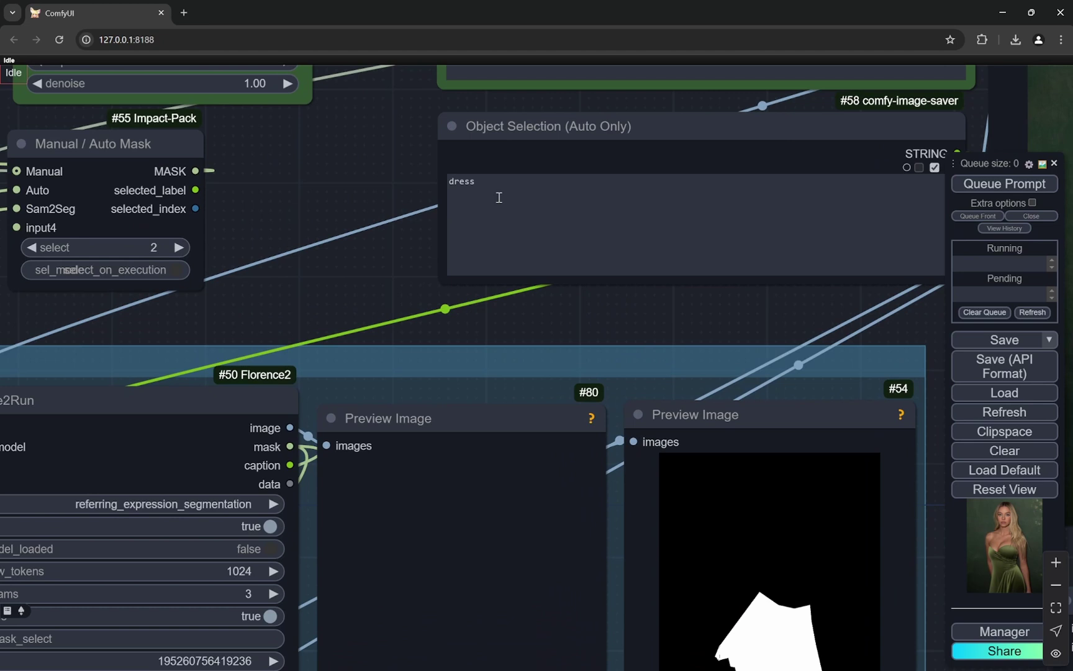
scroll(490, 185, down, 3)
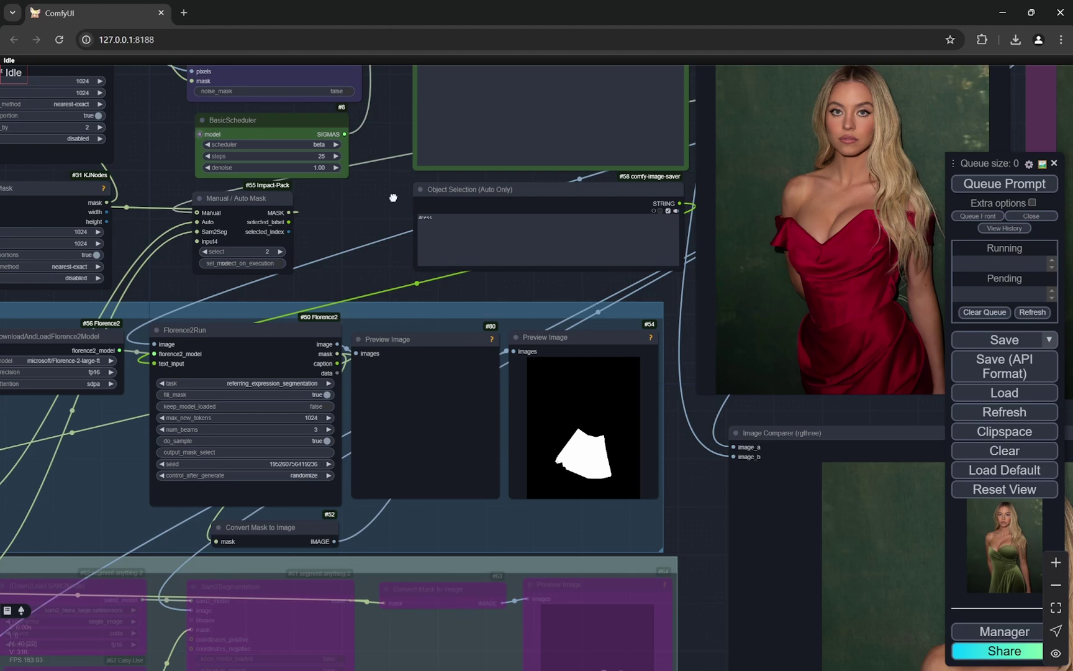
drag(393, 197, 381, 283)
scroll(374, 251, up, 4)
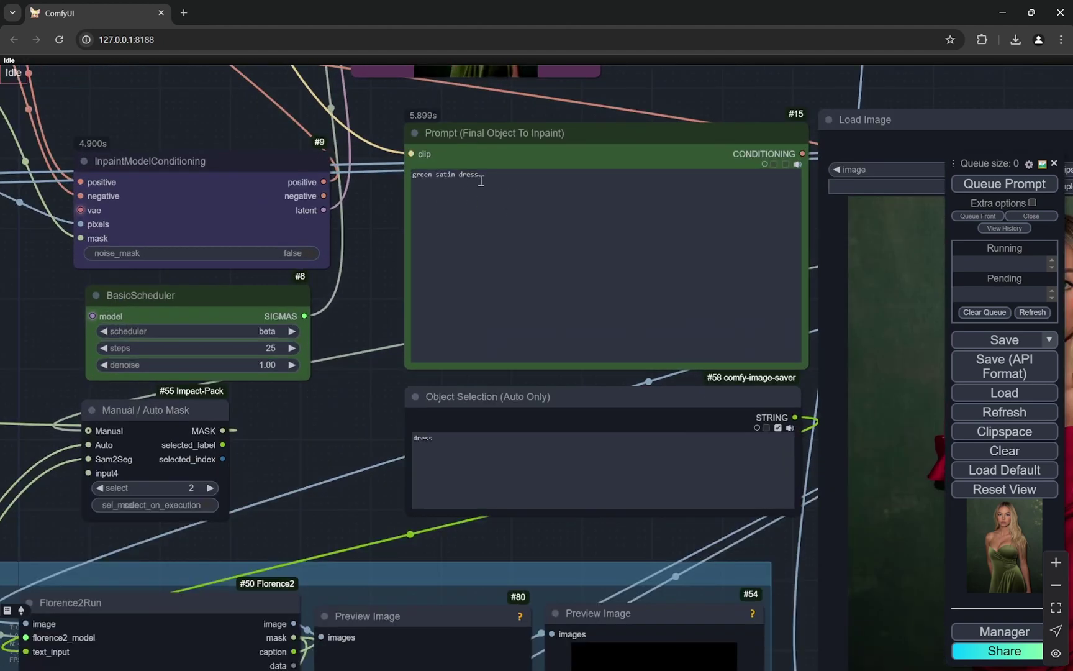
scroll(374, 264, down, 5)
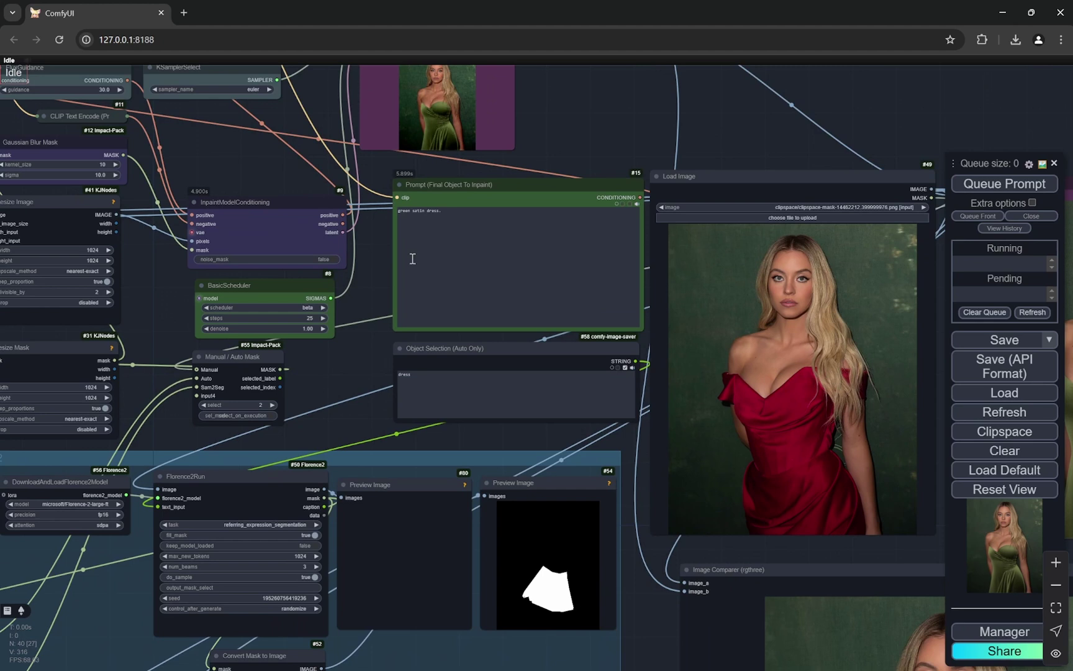
scroll(314, 438, down, 5)
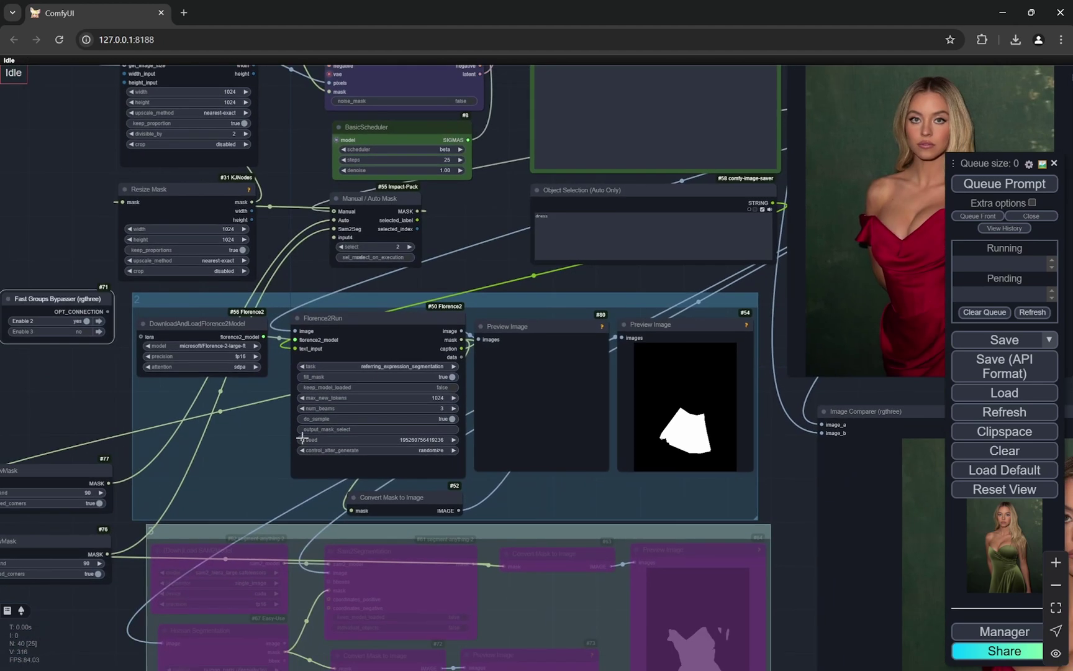
scroll(616, 500, up, 2)
scroll(616, 500, down, 2)
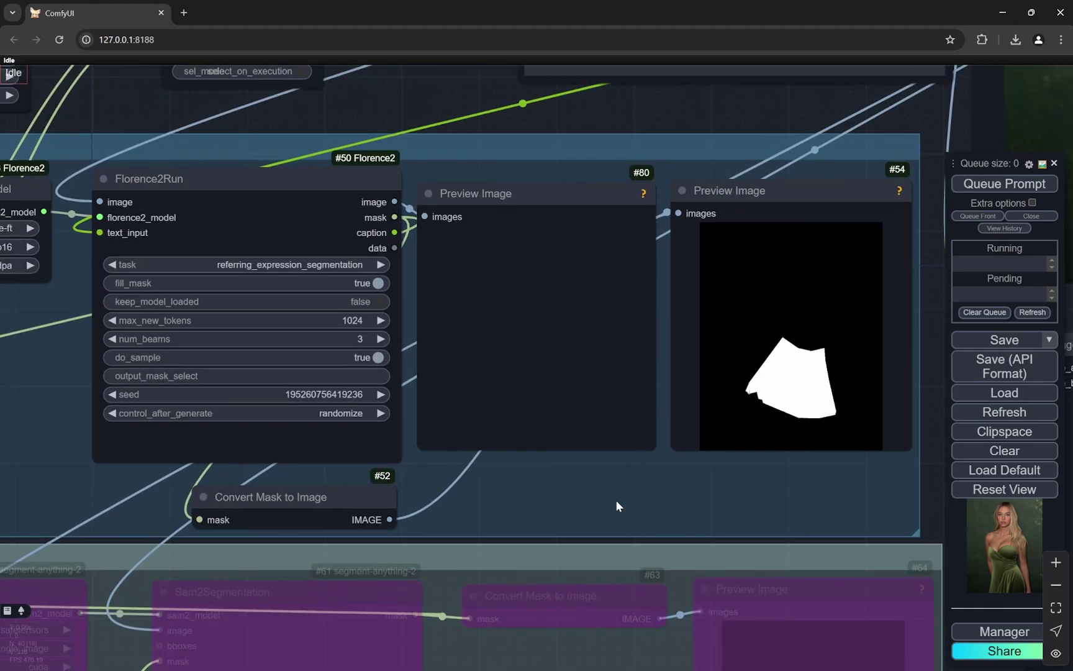
scroll(616, 500, up, 3)
scroll(774, 407, down, 3)
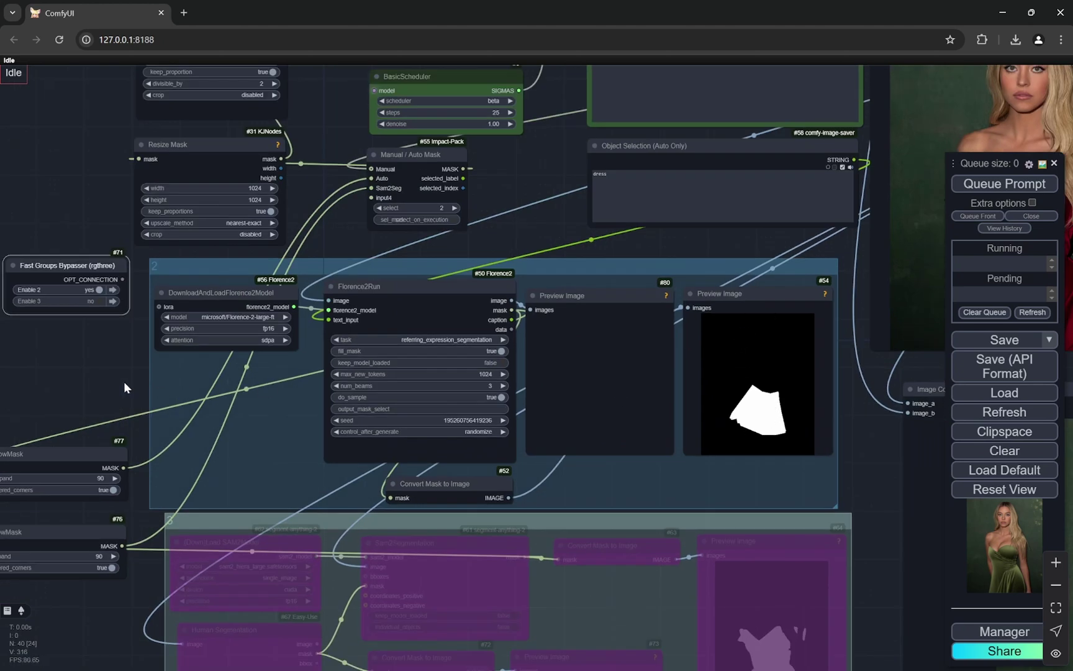
Step: Pan across the graph to the sampler and prompt nodes
drag(64, 367, 131, 509)
drag(167, 257, 81, 465)
drag(84, 300, 78, 334)
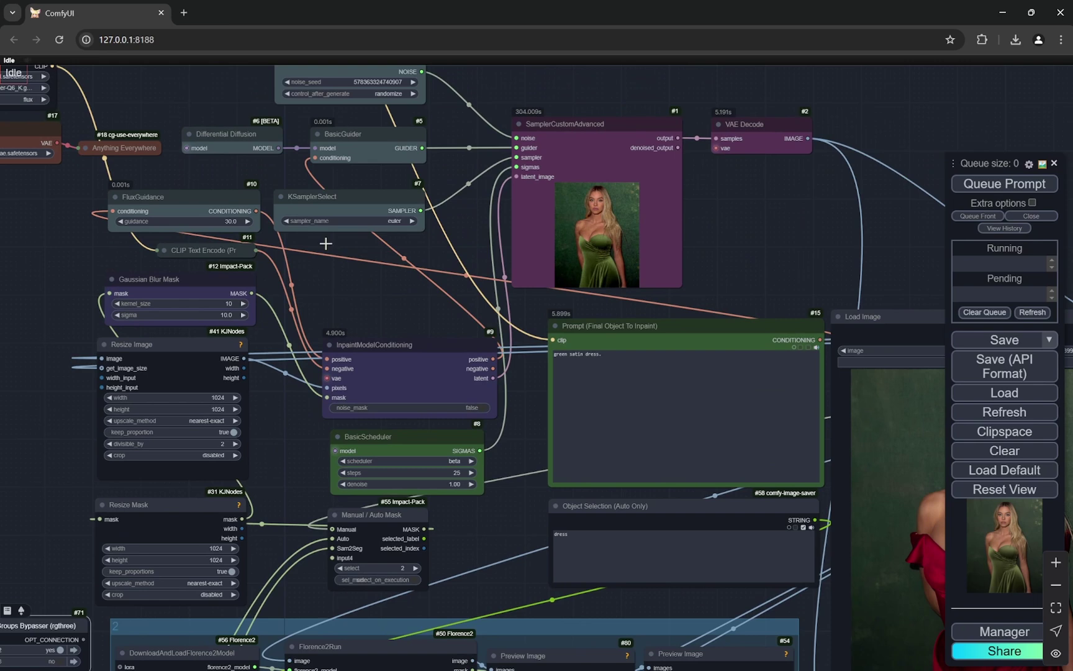
scroll(461, 228, down, 10)
scroll(376, 390, up, 10)
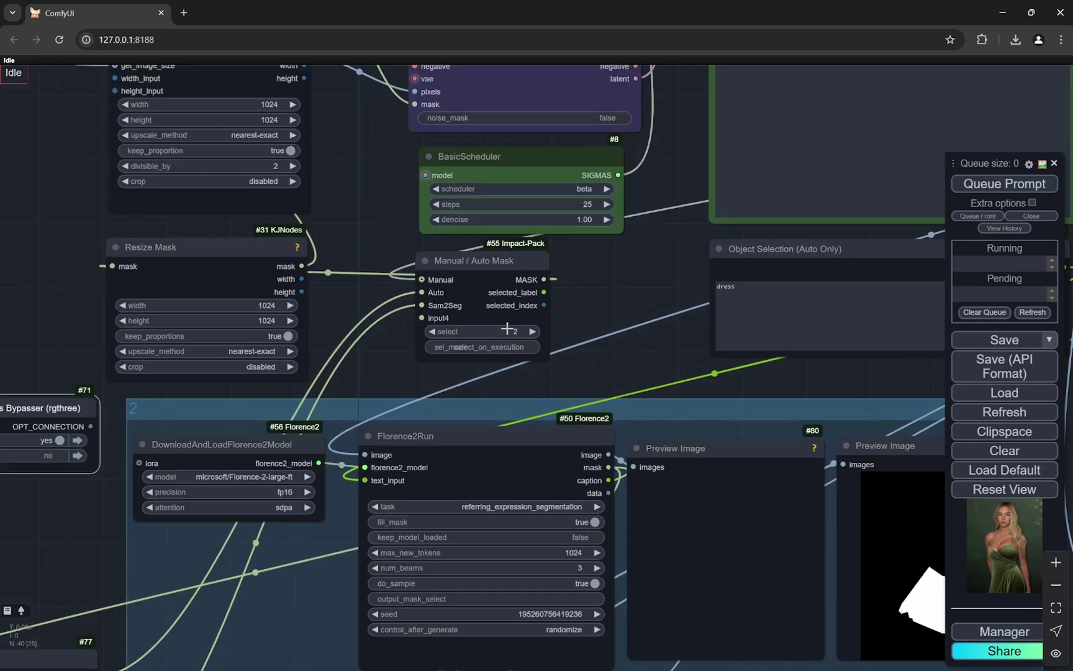
Step: Set the mask selector to 3 (Sam2Seg), bypass group 2 and enable group 3
click(552, 306)
scroll(618, 252, down, 10)
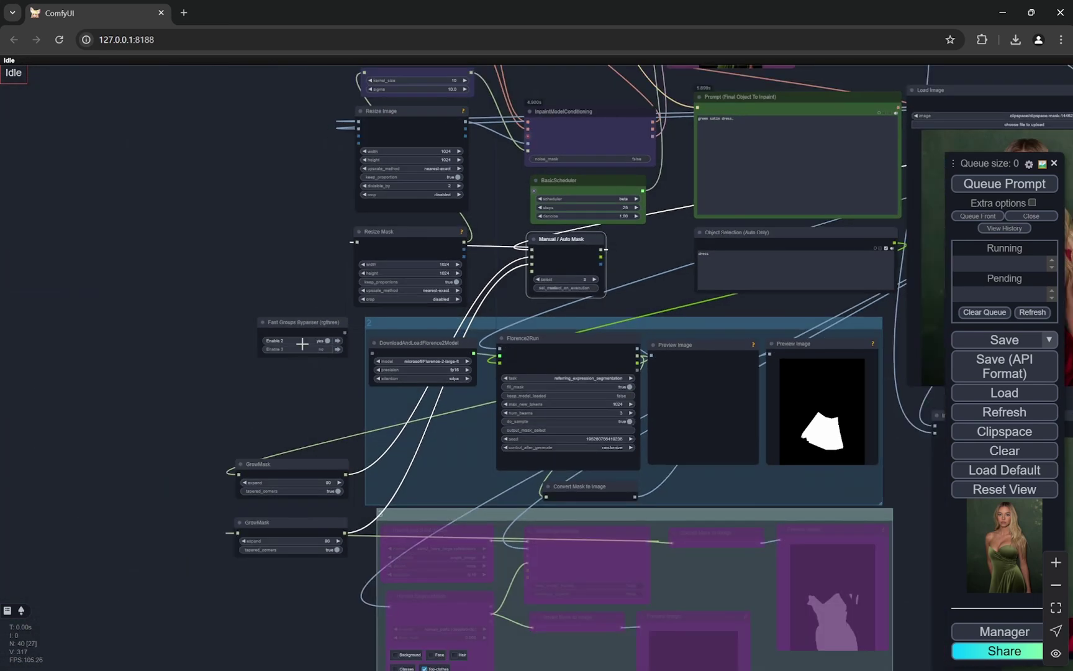
scroll(334, 331, up, 8)
scroll(334, 331, up, 4)
click(364, 310)
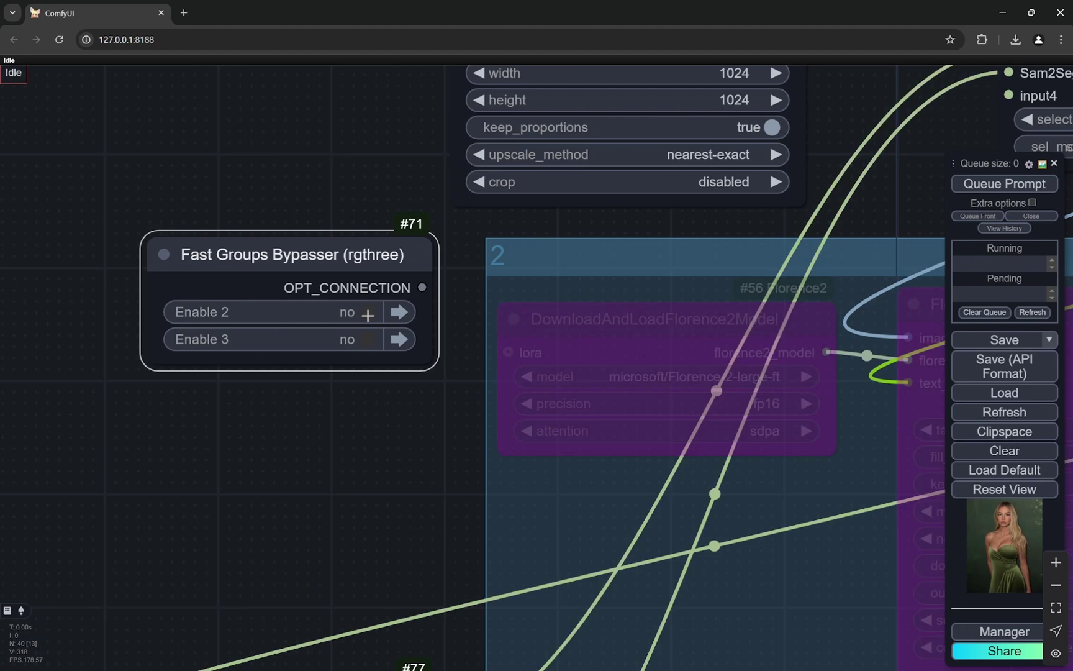
click(365, 339)
scroll(260, 398, down, 12)
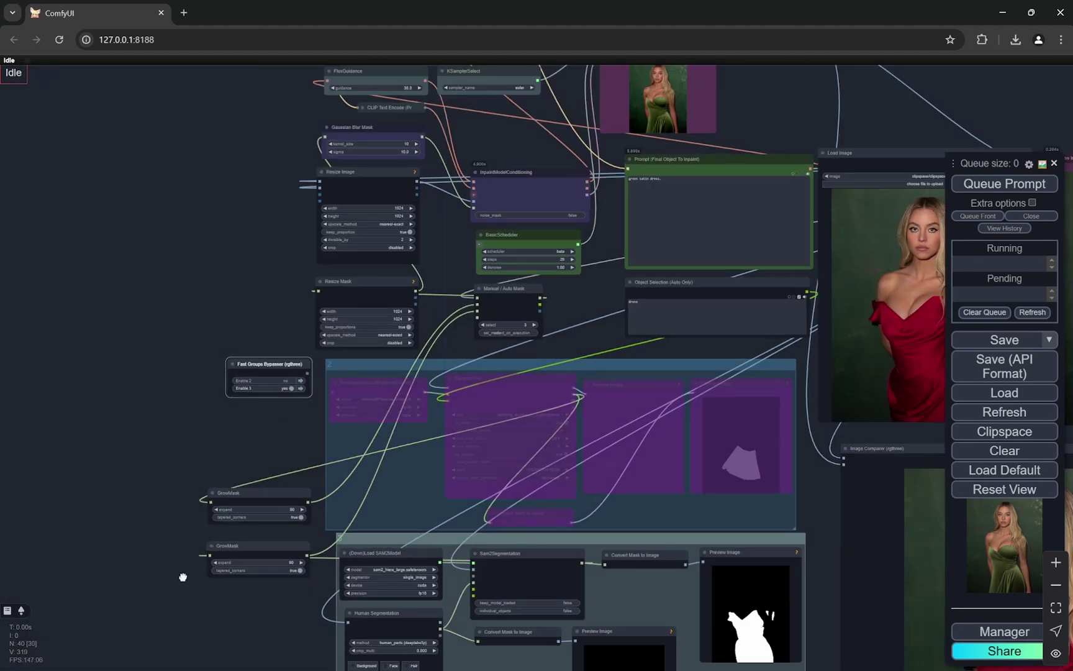
Step: Inspect the SAM2 and Human Segmentation nodes and the dress mask previews
drag(183, 577, 247, 391)
scroll(250, 393, up, 10)
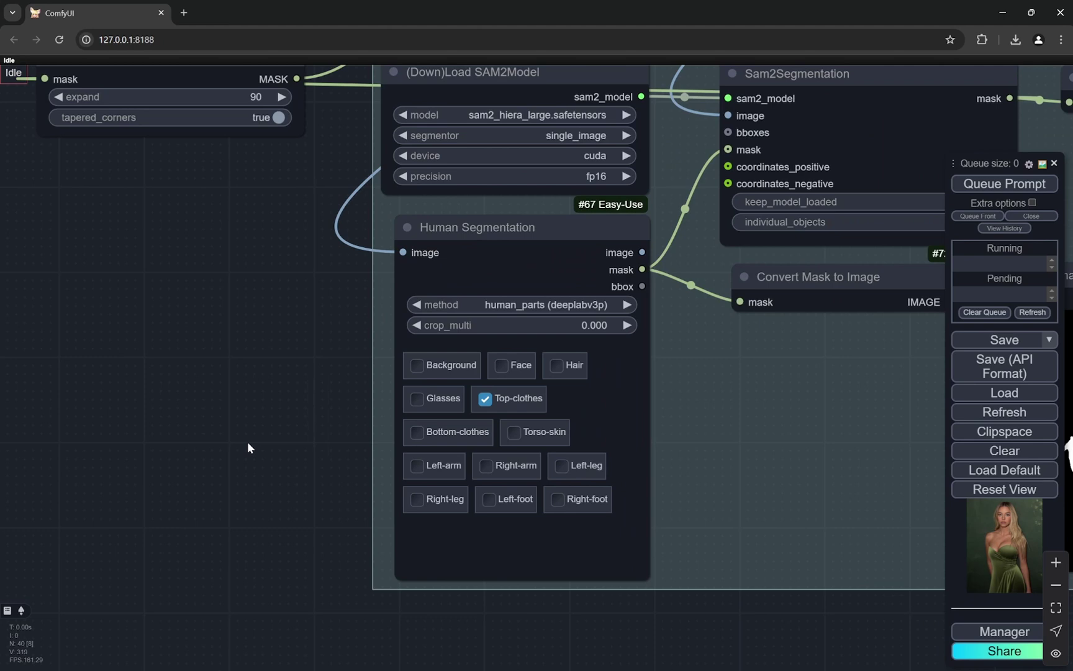
scroll(201, 441, down, 7)
scroll(550, 474, up, 4)
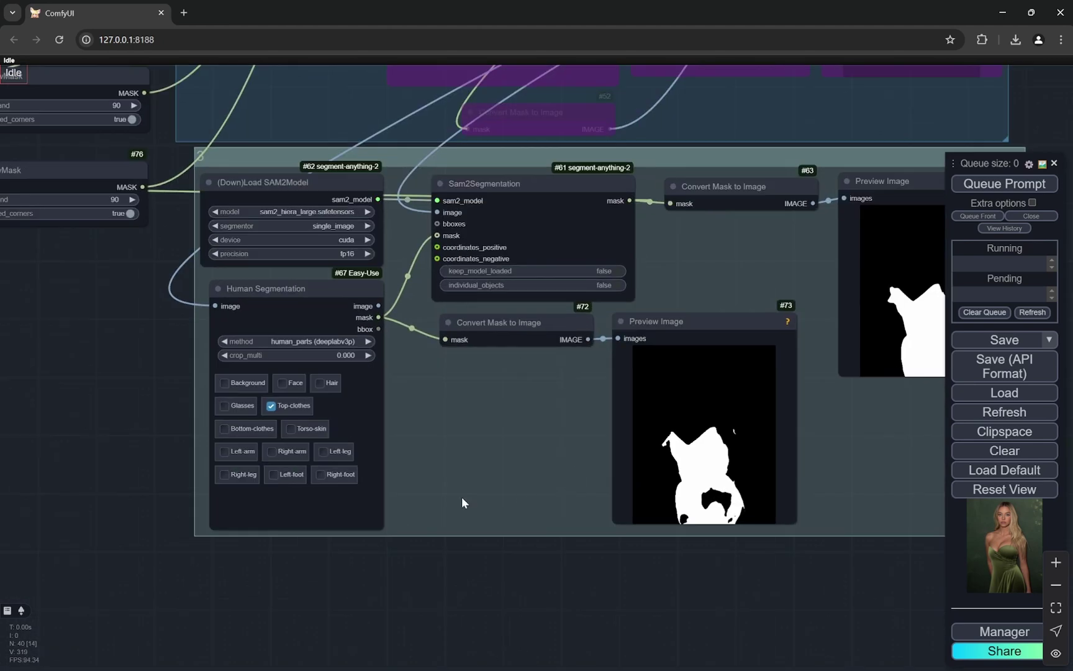
scroll(461, 496, down, 7)
drag(646, 554, 500, 592)
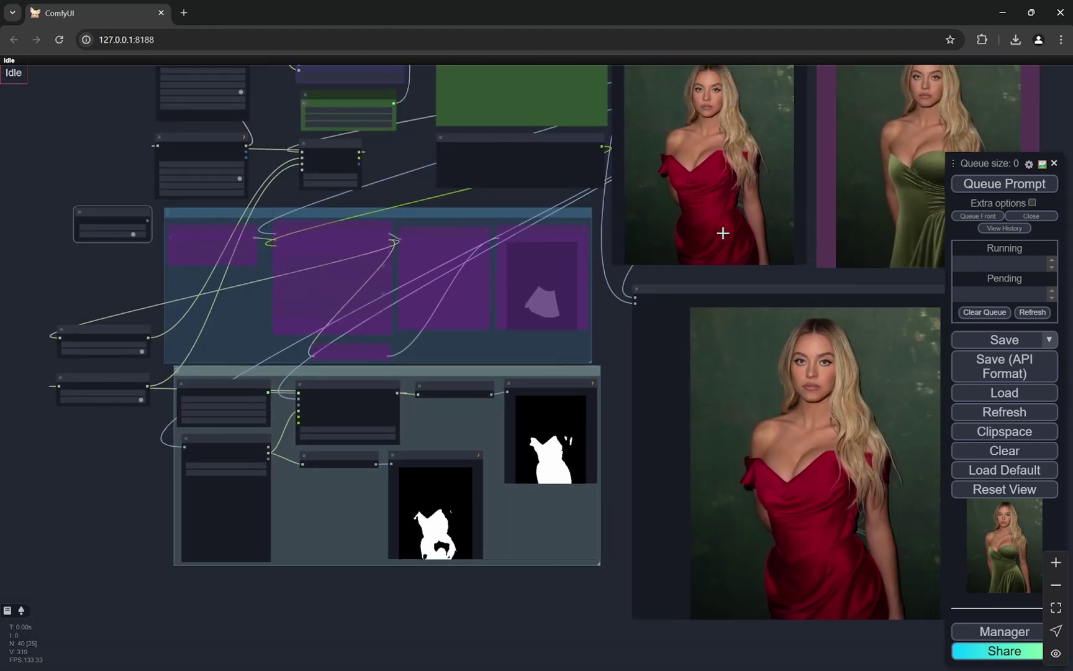
scroll(535, 521, up, 6)
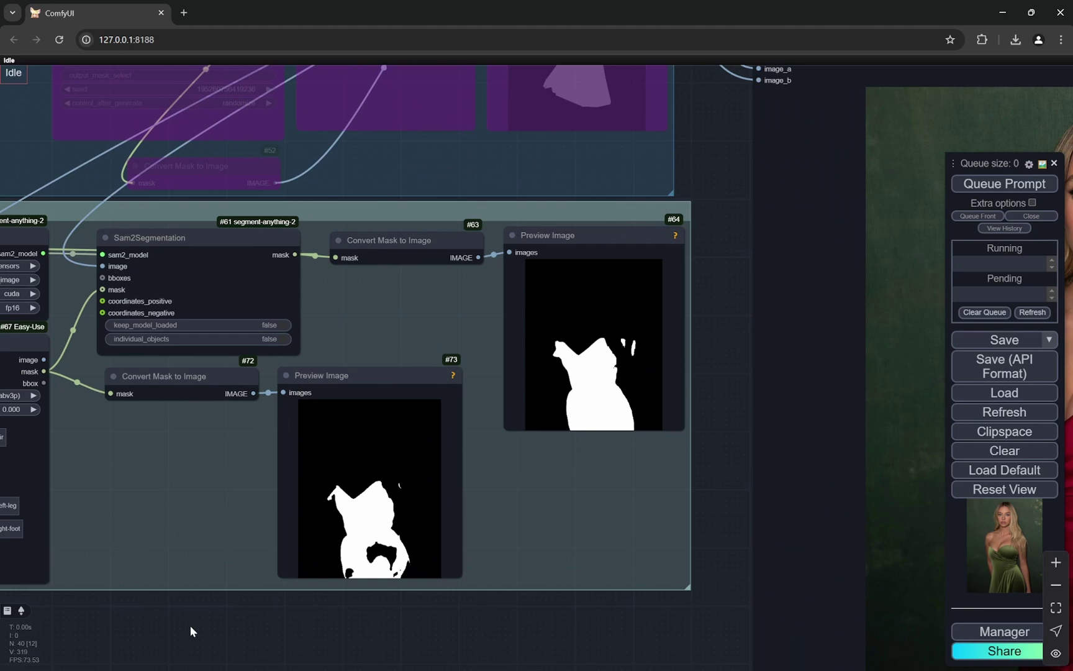
drag(191, 627, 353, 597)
scroll(358, 600, up, 3)
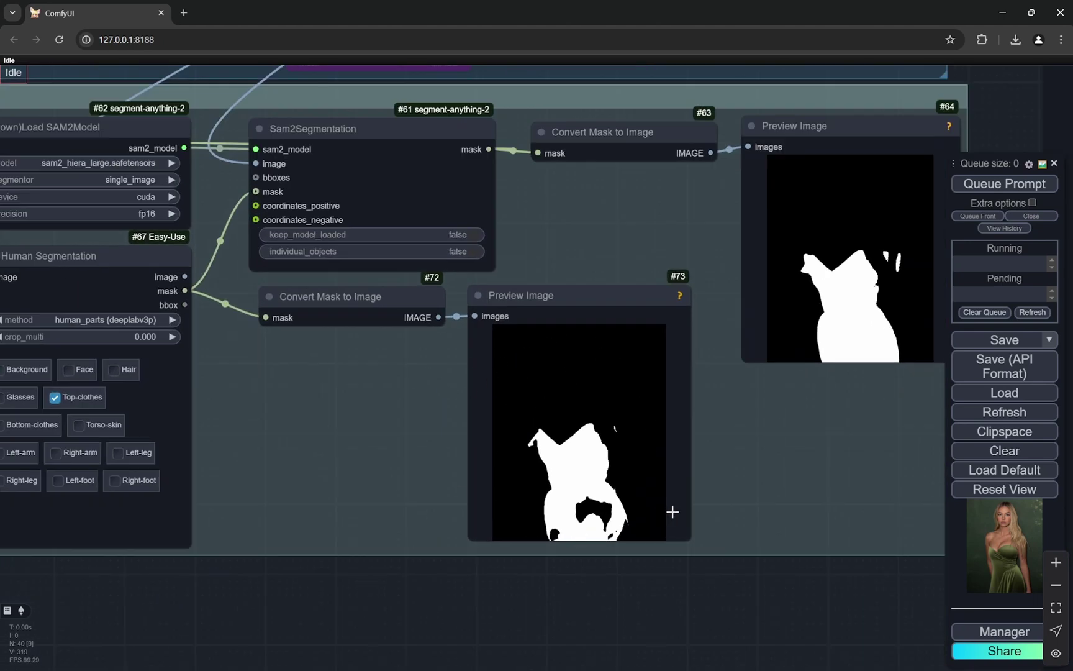
drag(331, 424, 389, 466)
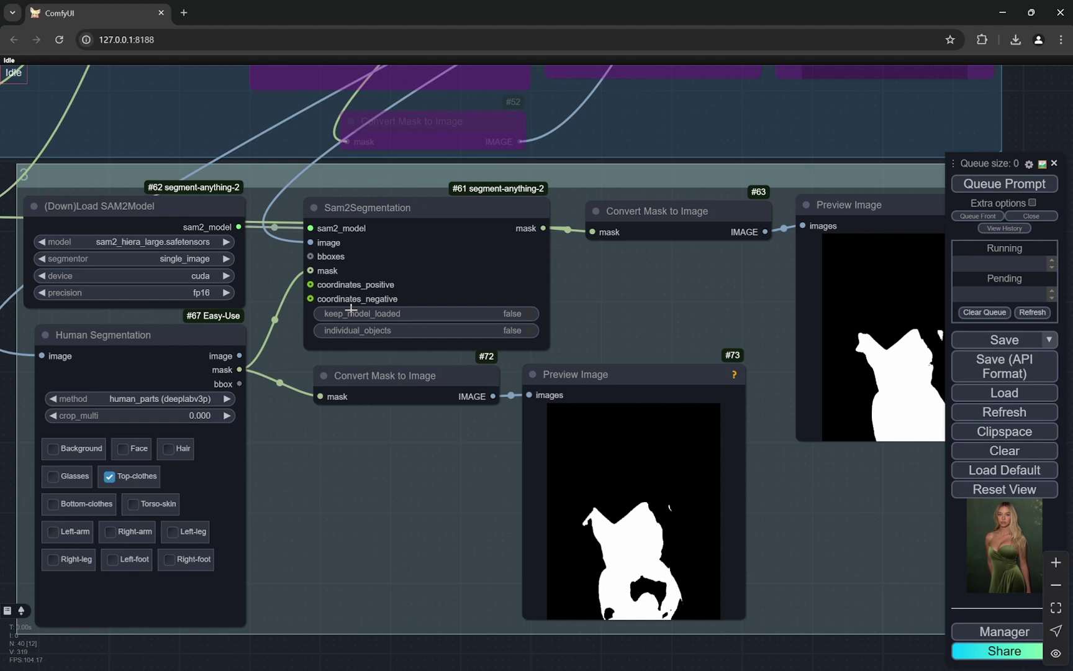
scroll(628, 288, down, 3)
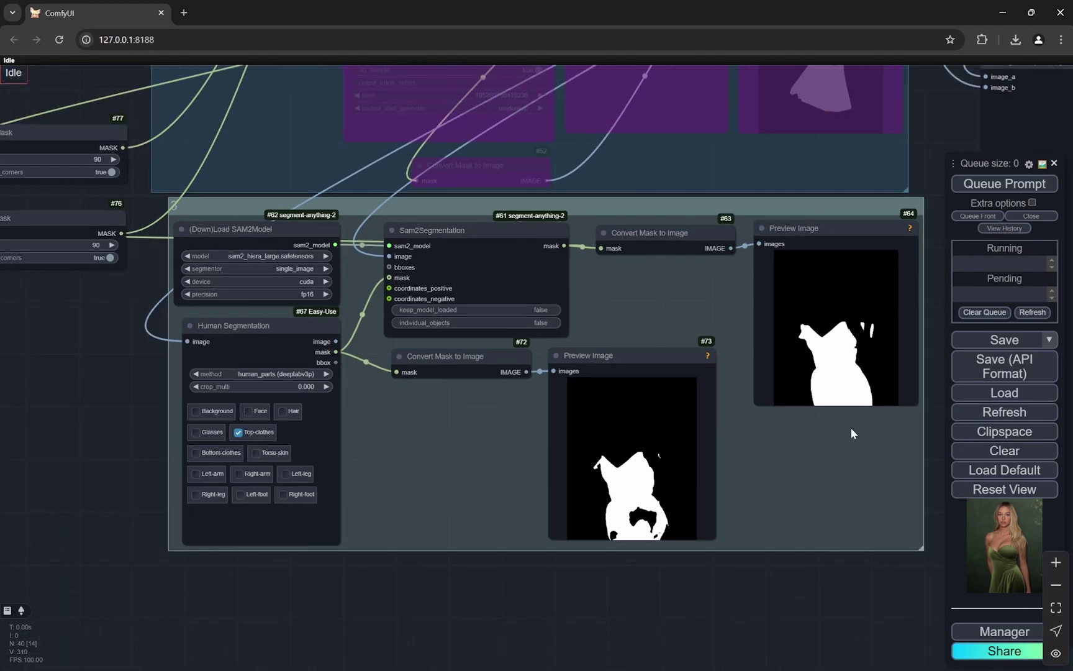
scroll(833, 309, down, 3)
scroll(158, 285, up, 4)
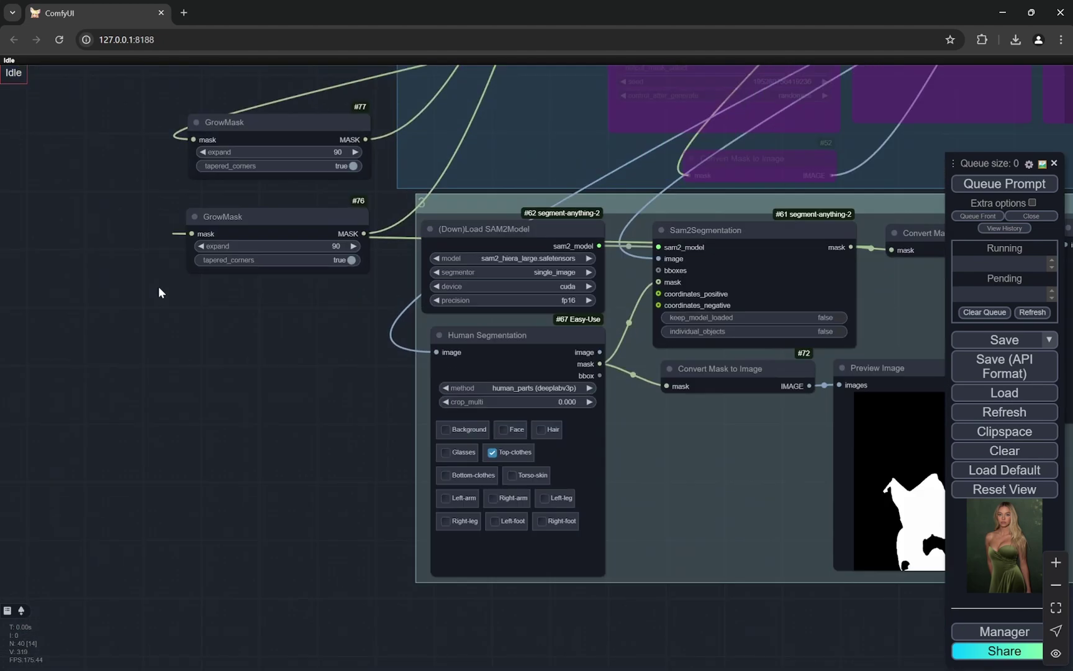
scroll(317, 364, down, 5)
scroll(309, 423, up, 5)
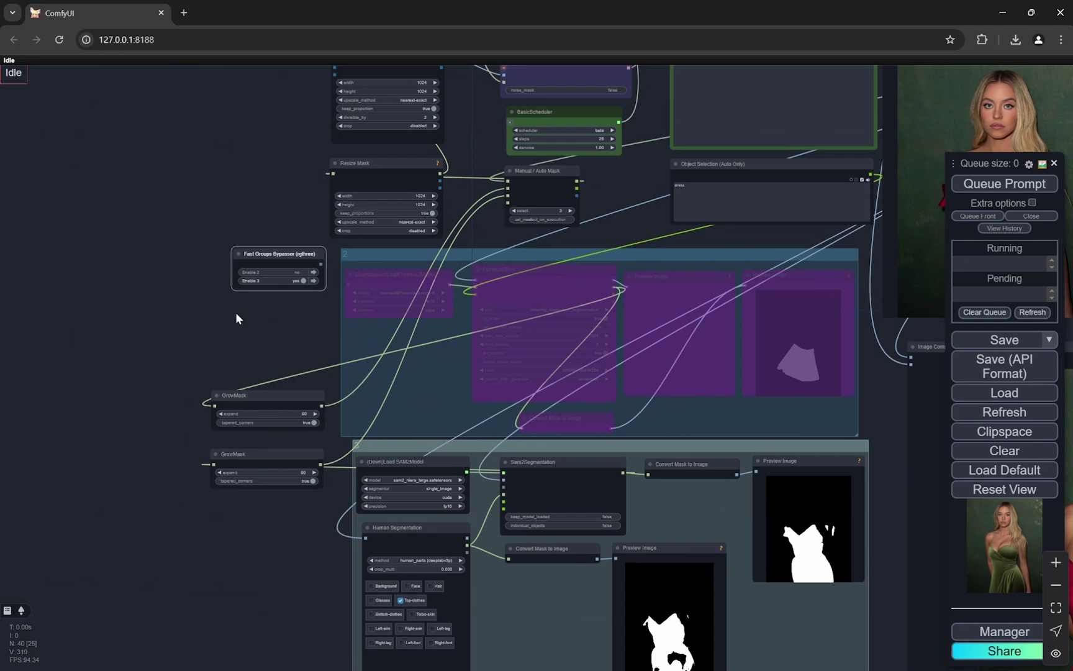
scroll(194, 410, up, 4)
scroll(182, 420, down, 7)
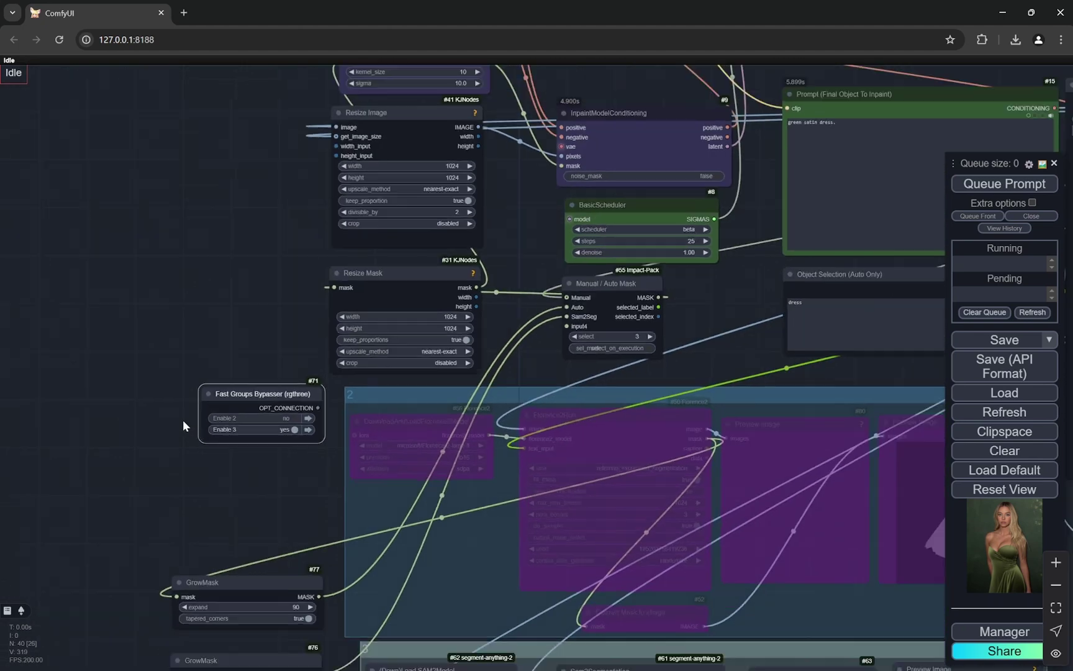
scroll(655, 329, up, 9)
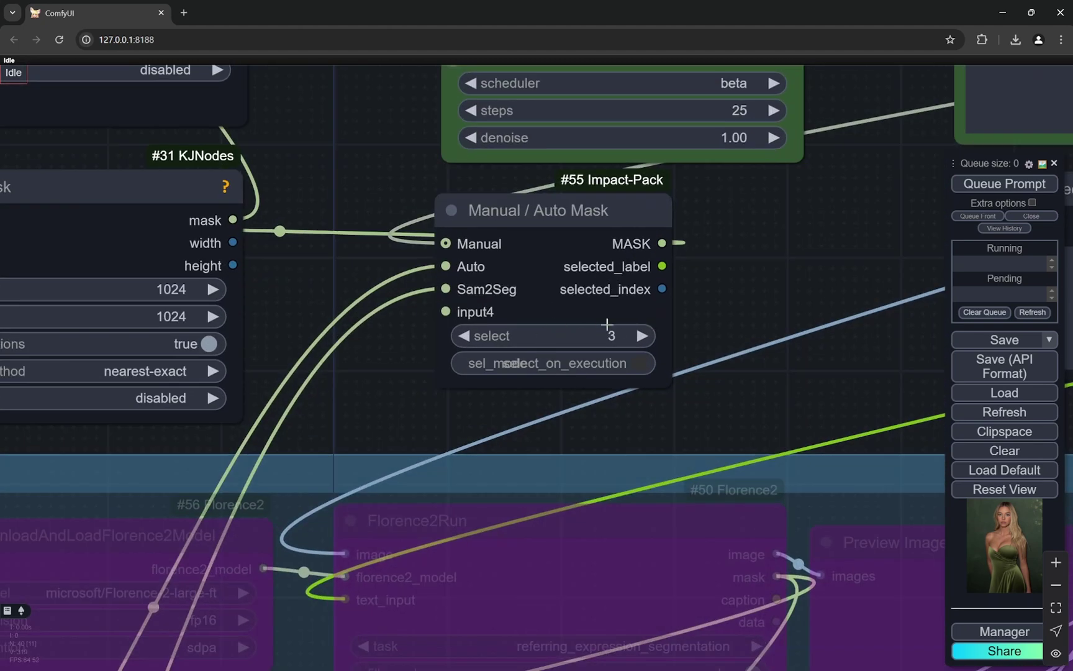
scroll(612, 336, down, 3)
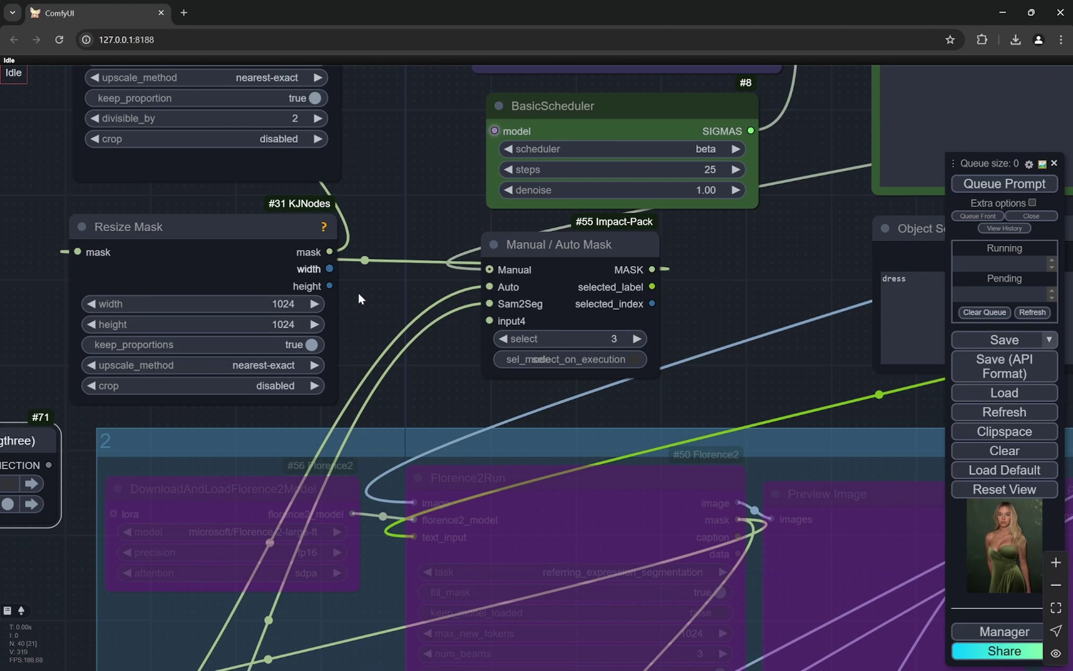
scroll(384, 301, down, 5)
scroll(385, 300, down, 6)
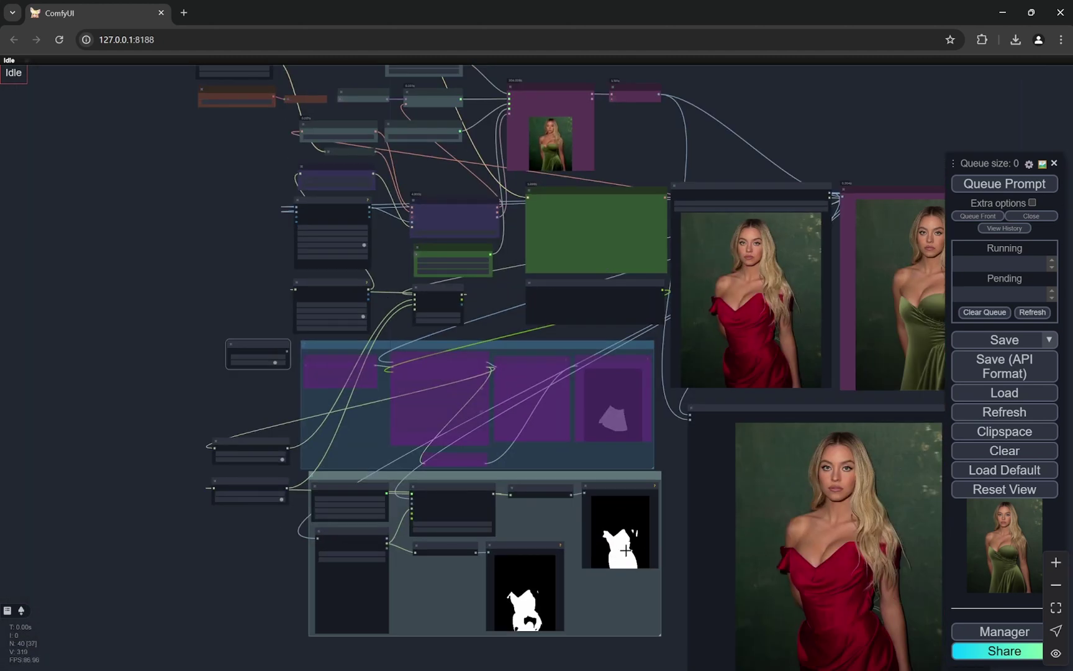
scroll(373, 242, up, 4)
scroll(383, 246, down, 3)
scroll(392, 181, up, 4)
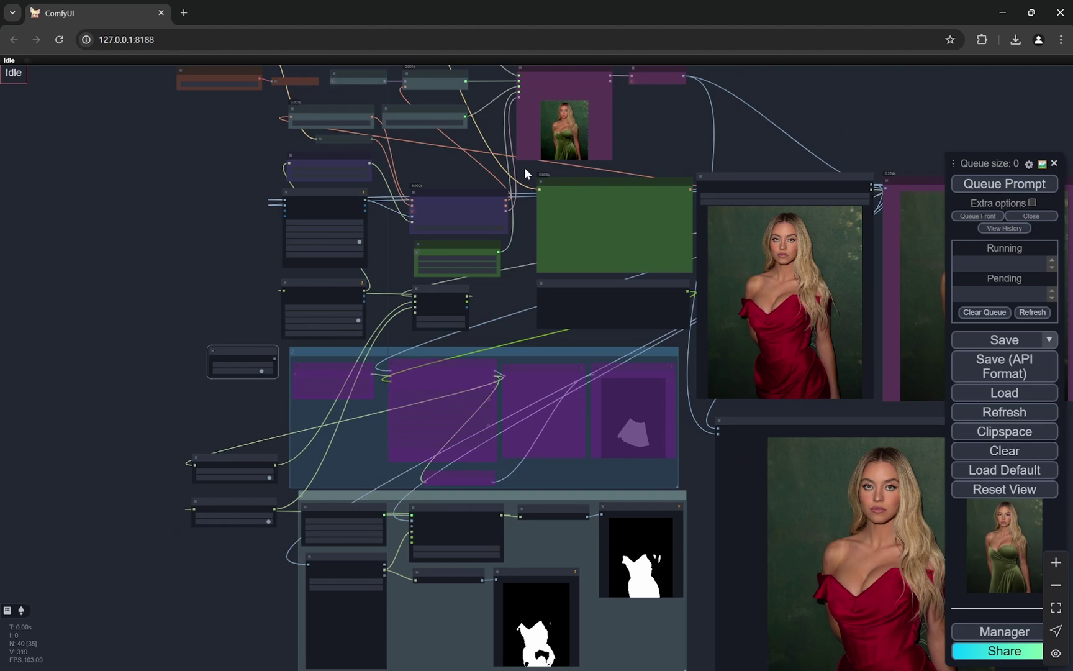
scroll(392, 185, down, 6)
scroll(807, 249, up, 5)
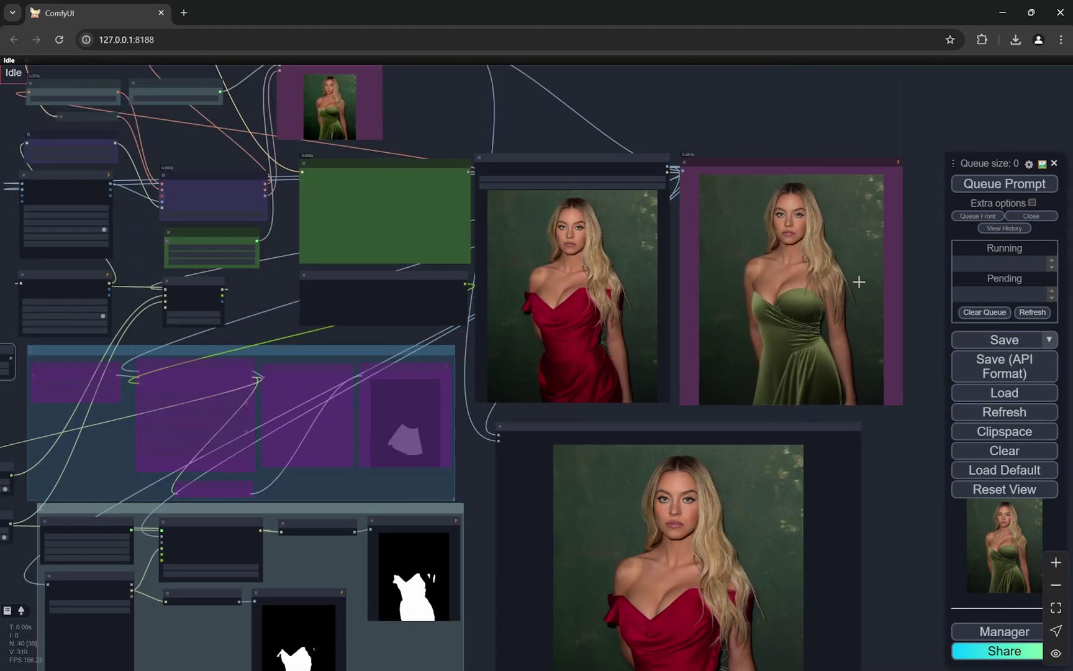
scroll(861, 280, down, 5)
scroll(412, 523, up, 7)
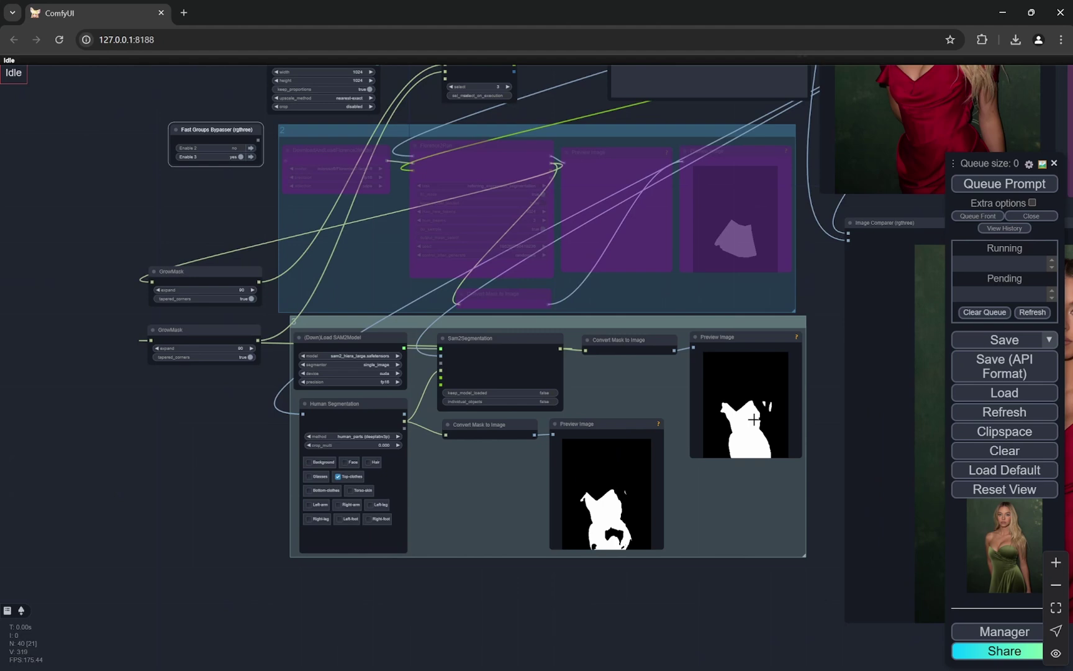
scroll(749, 422, up, 3)
scroll(374, 497, down, 5)
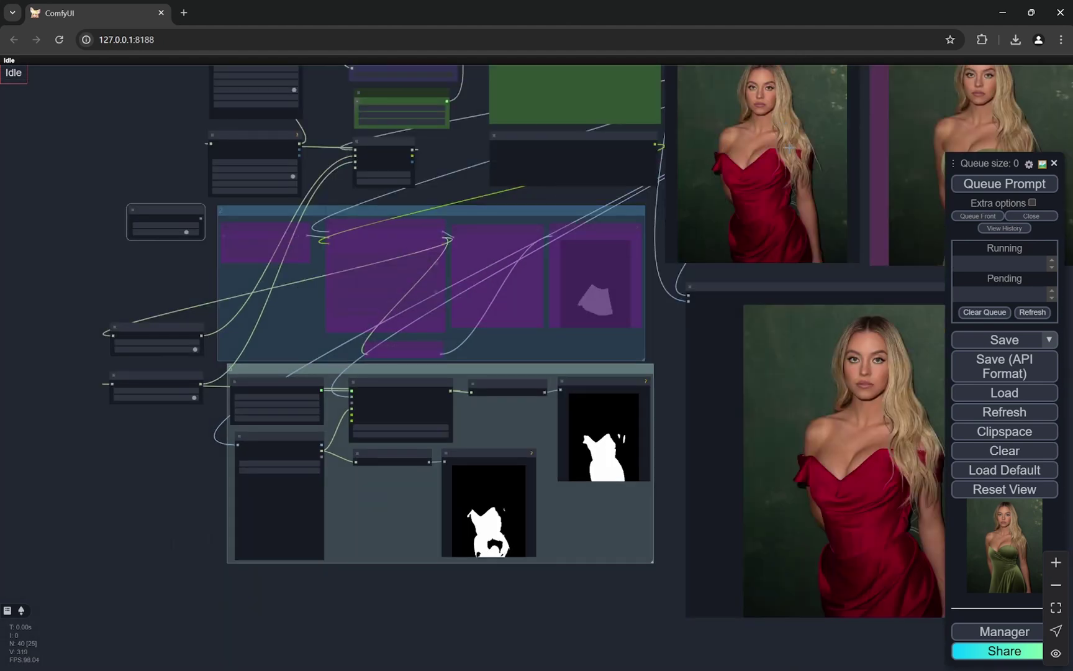
scroll(478, 233, up, 4)
scroll(478, 233, up, 1)
scroll(558, 175, down, 4)
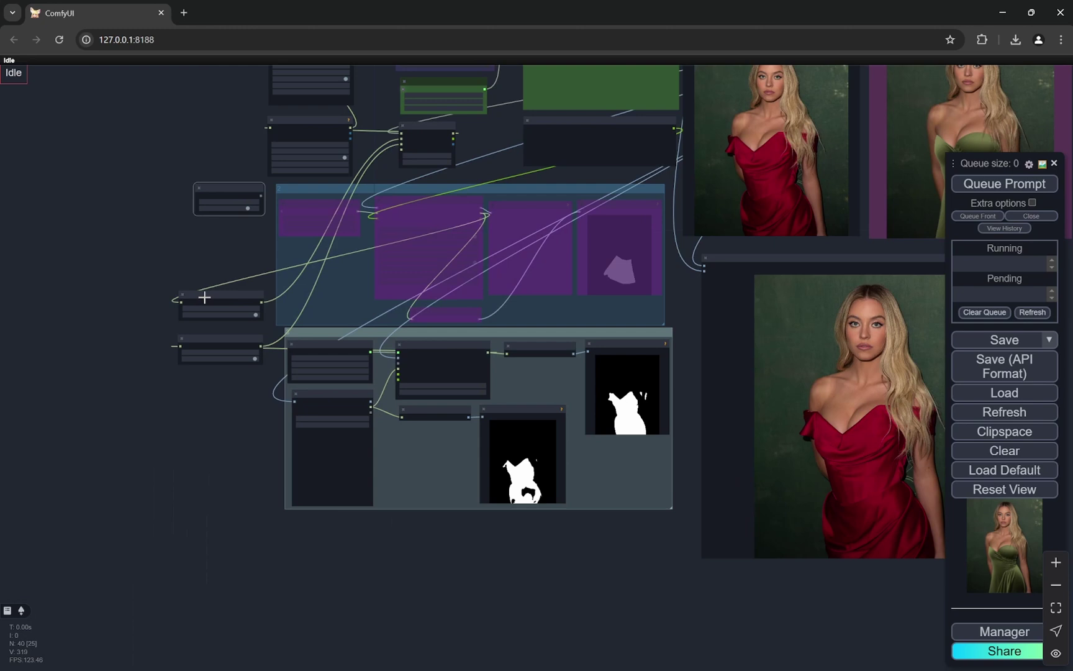
scroll(261, 251, up, 5)
scroll(285, 199, up, 4)
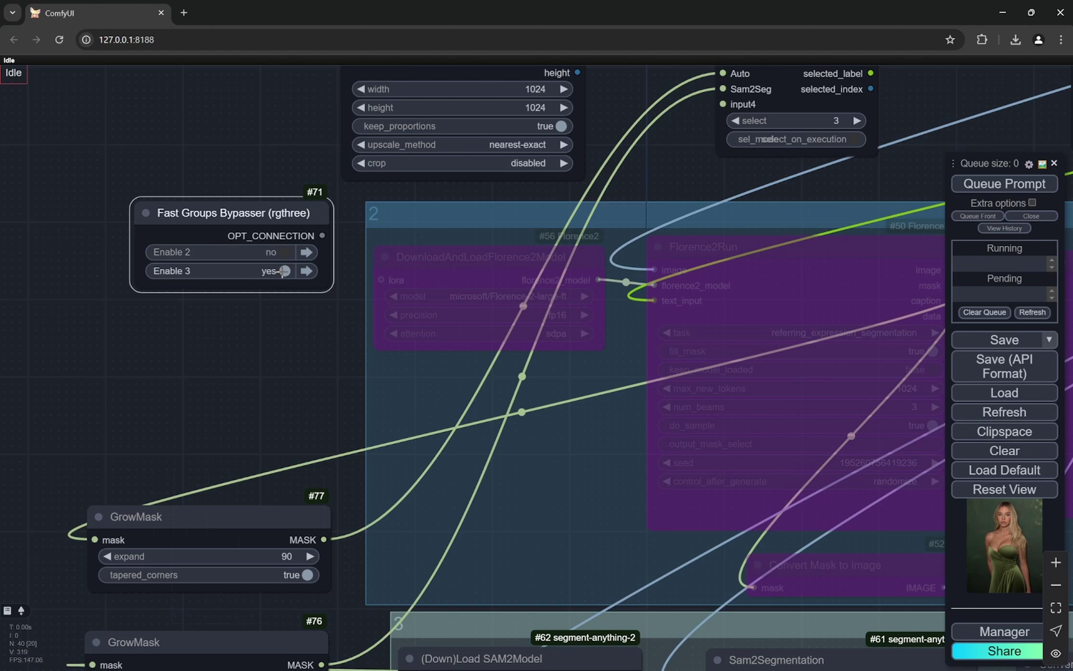
Step: Bypass segmentation group 3 and review the Prompt and InpaintModelConditioning nodes
click(284, 271)
scroll(218, 348, down, 7)
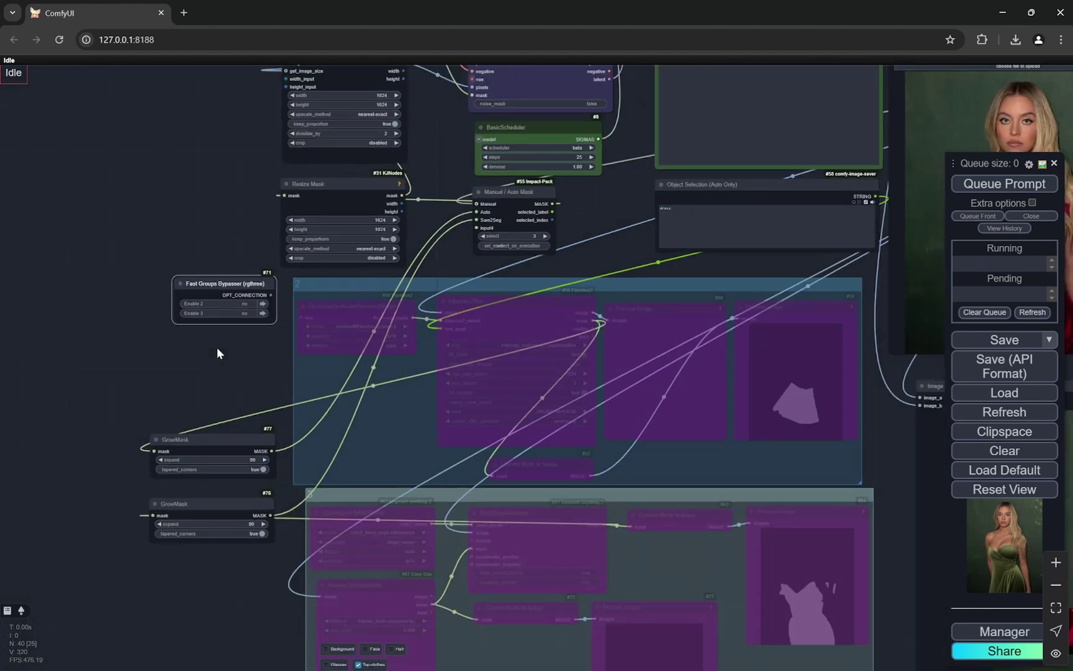
scroll(218, 349, up, 2)
scroll(329, 366, up, 5)
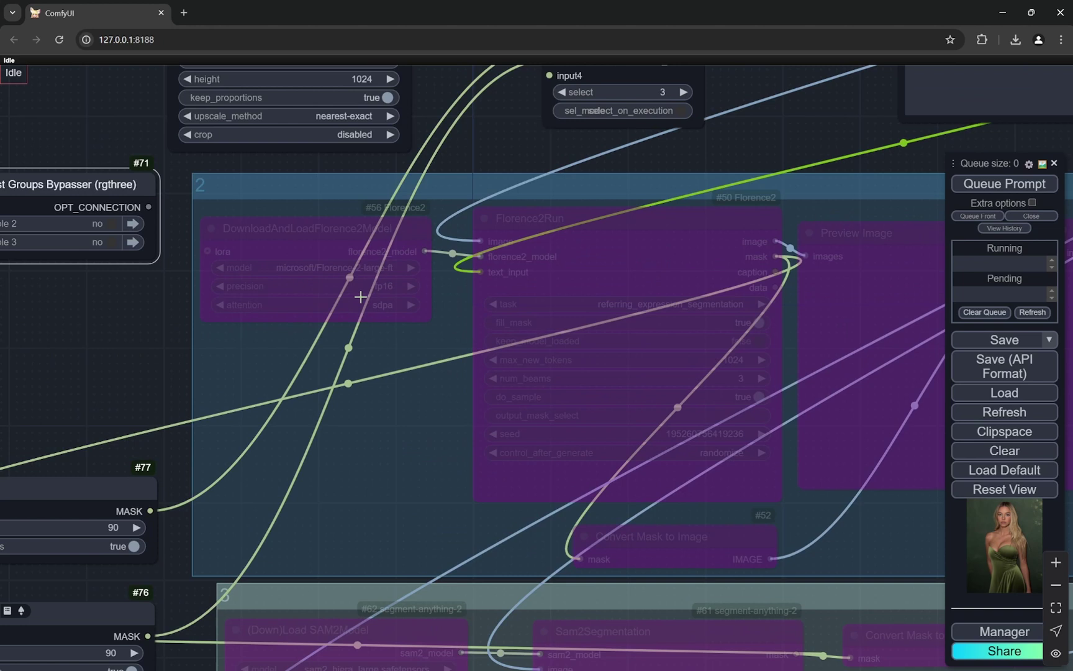
scroll(403, 299, down, 7)
scroll(223, 339, down, 4)
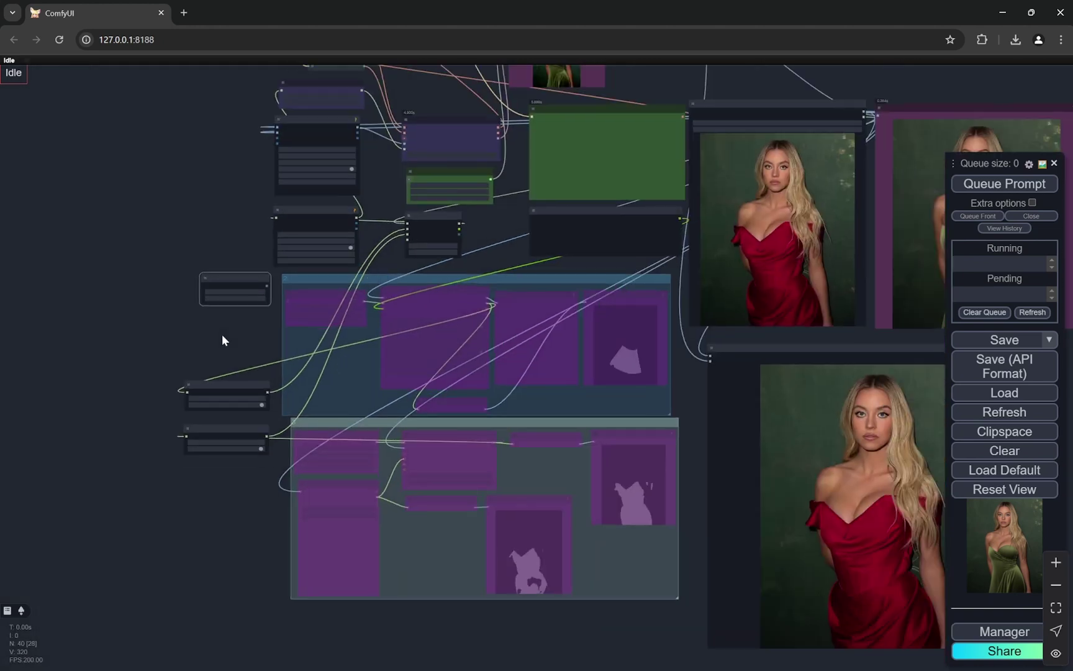
scroll(514, 233, up, 6)
drag(519, 189, 482, 348)
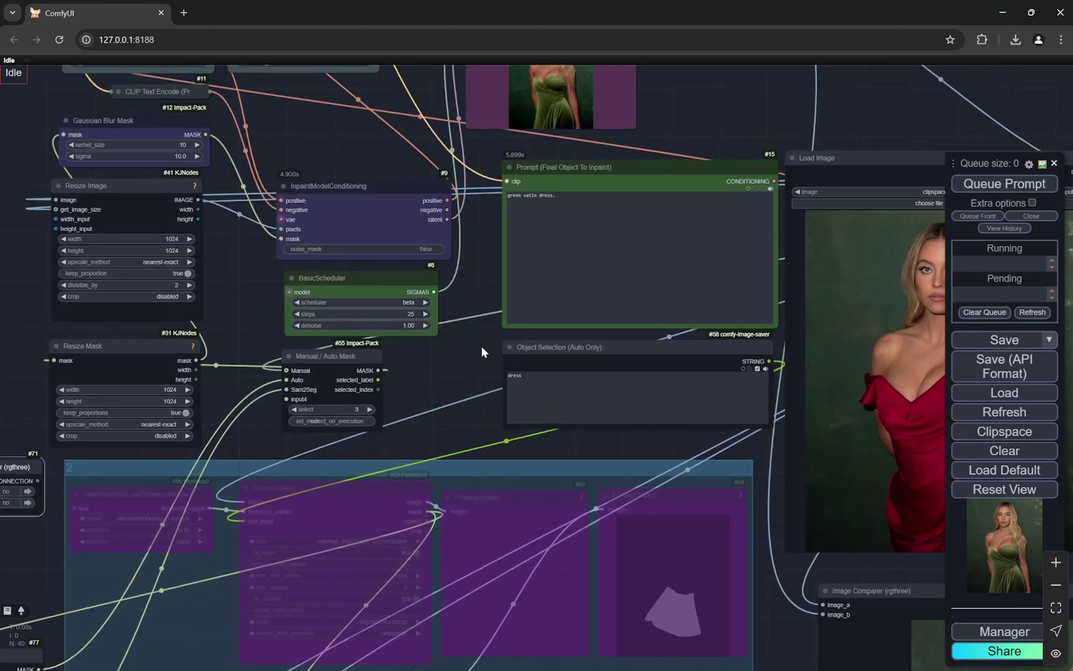
scroll(478, 260, down, 5)
scroll(207, 419, up, 4)
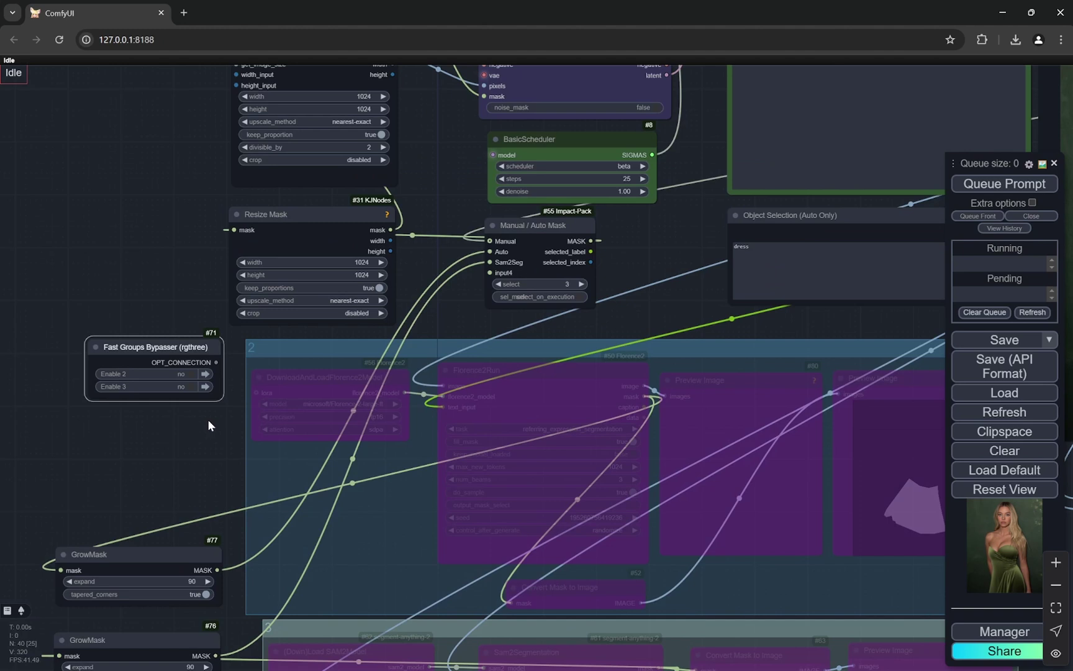
scroll(621, 287, up, 6)
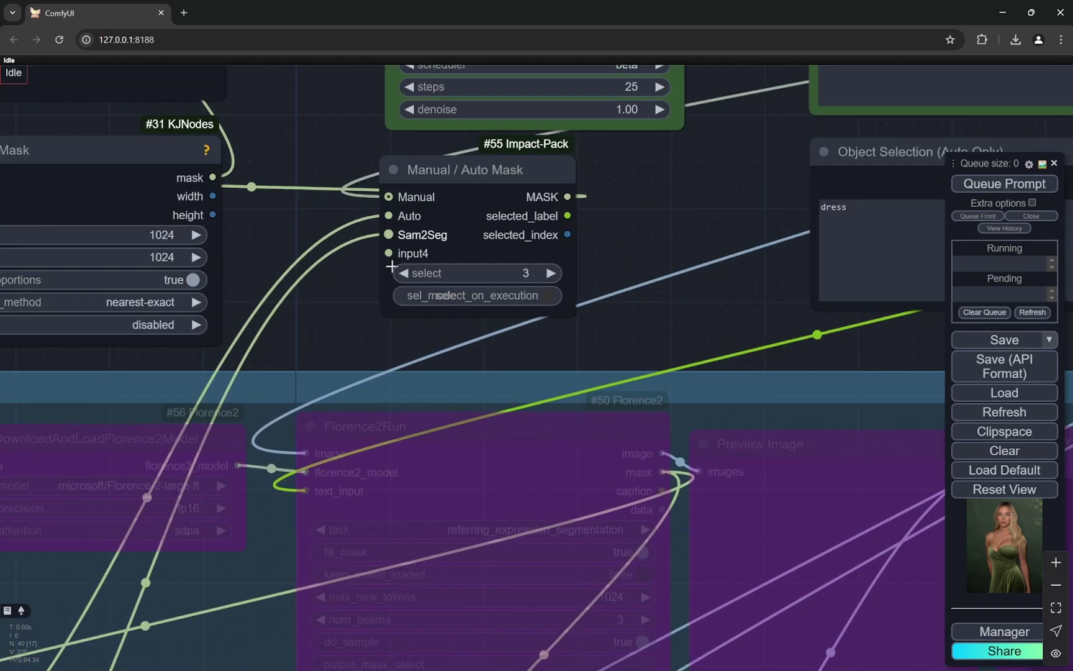
scroll(586, 262, down, 5)
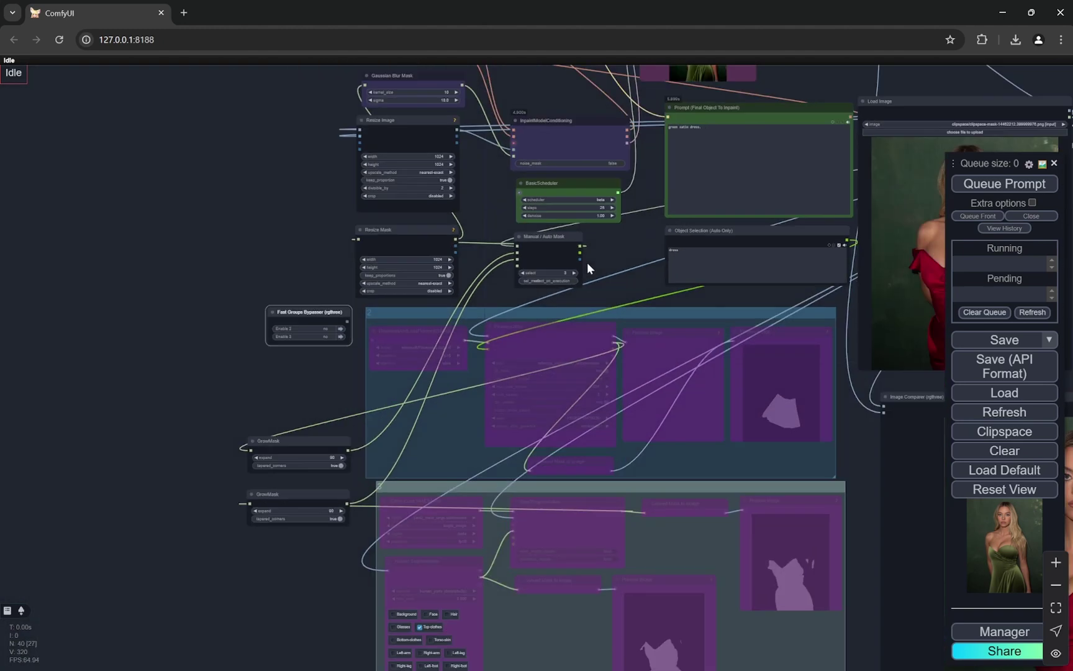
scroll(322, 356, up, 3)
scroll(322, 355, up, 5)
Step: Re-enable the SAM2 segmentation group and check its nodes and the Load Image node
click(367, 279)
scroll(225, 360, down, 10)
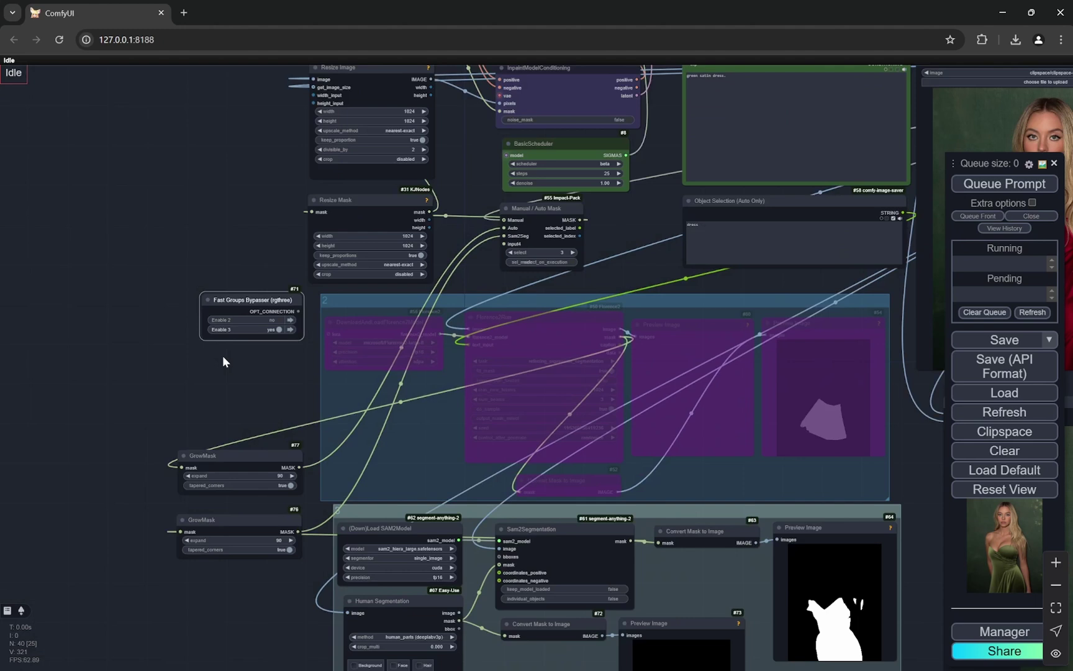
drag(252, 611, 175, 405)
scroll(175, 405, up, 5)
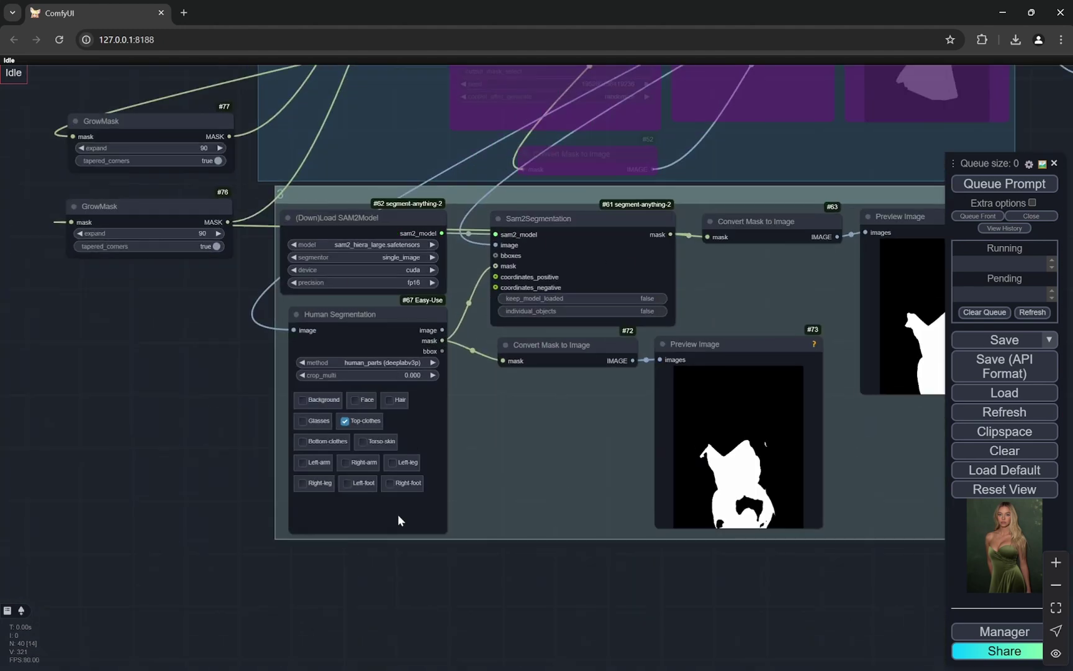
scroll(542, 504, up, 6)
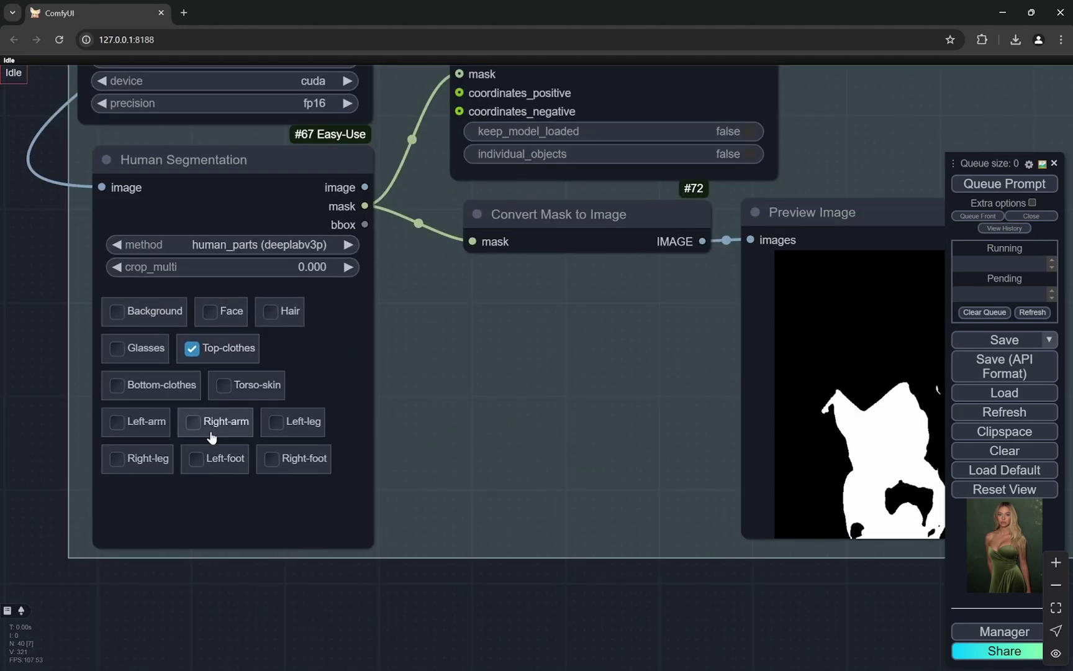
scroll(463, 587, down, 12)
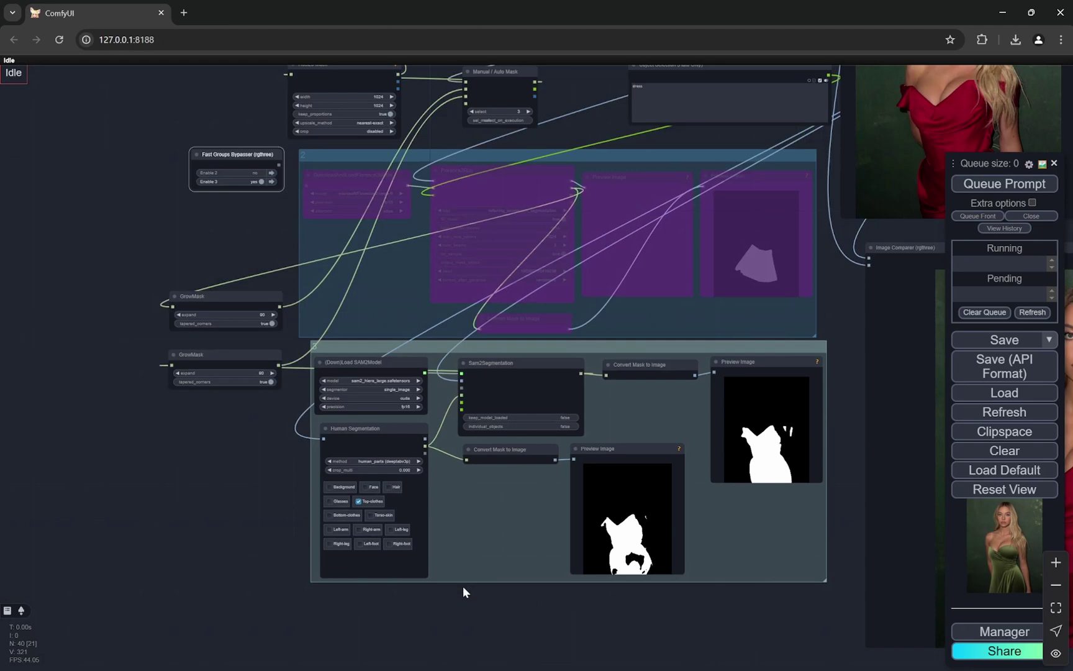
drag(747, 371, 592, 450)
scroll(634, 414, up, 6)
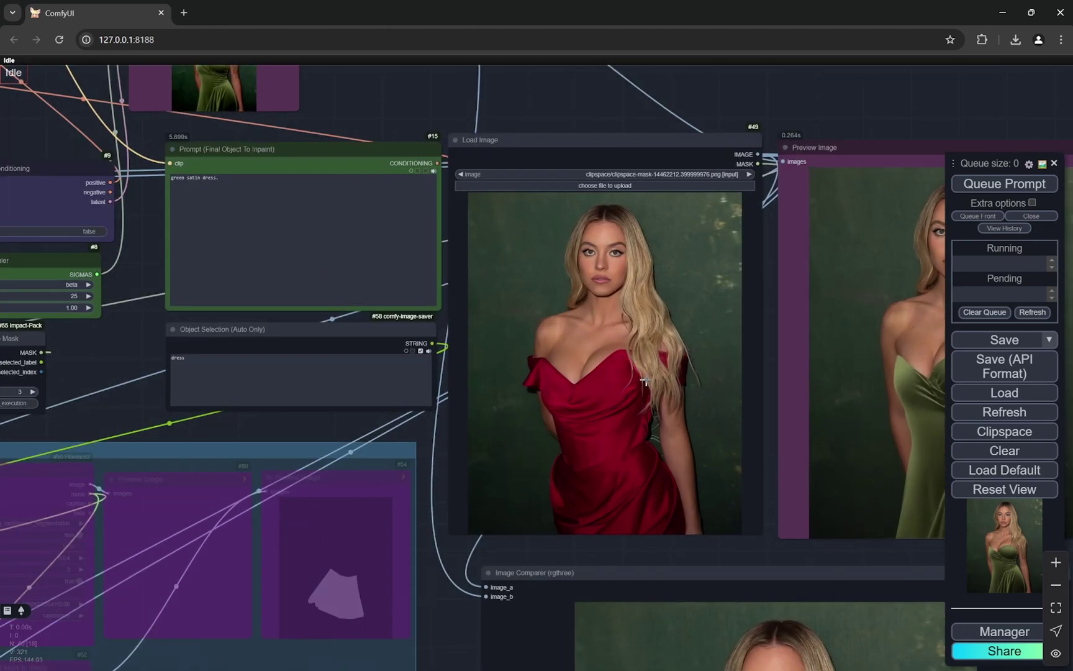
scroll(147, 232, up, 7)
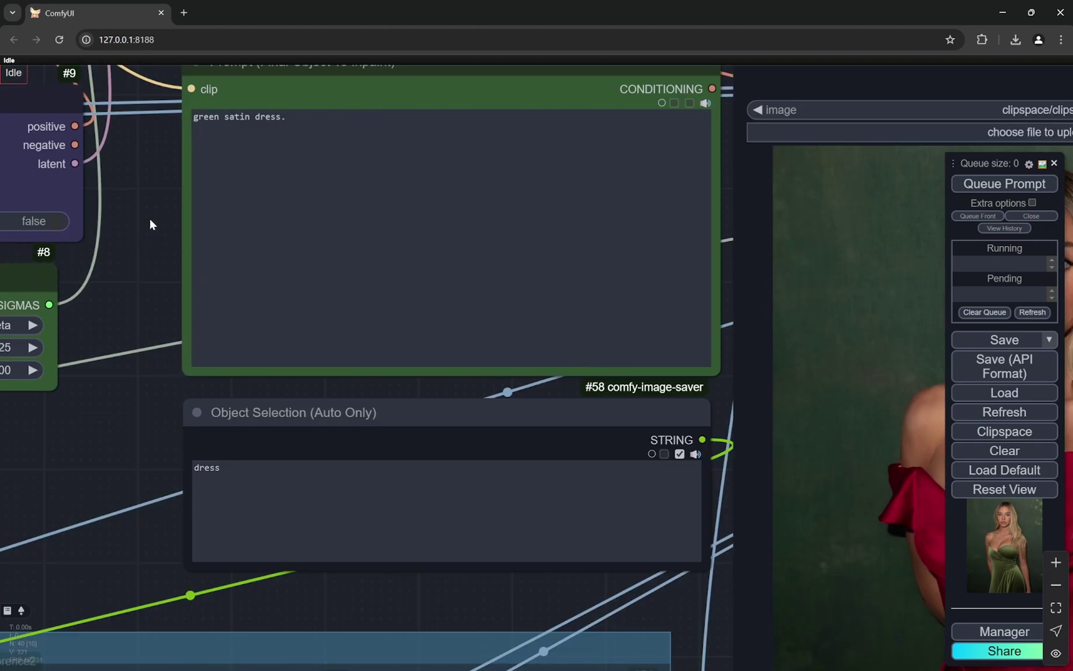
Step: Replace 'green' with 'blue' so the inpaint prompt reads 'blue satin dress.'
drag(149, 218, 184, 297)
scroll(186, 261, up, 4)
drag(294, 195, 252, 198)
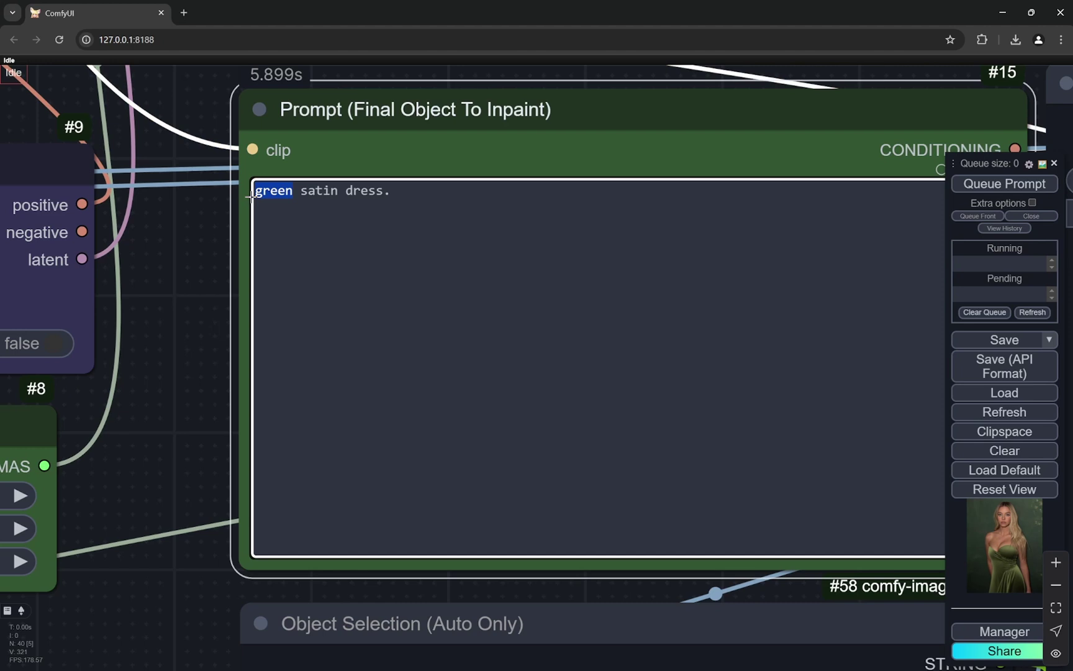
text(blue)
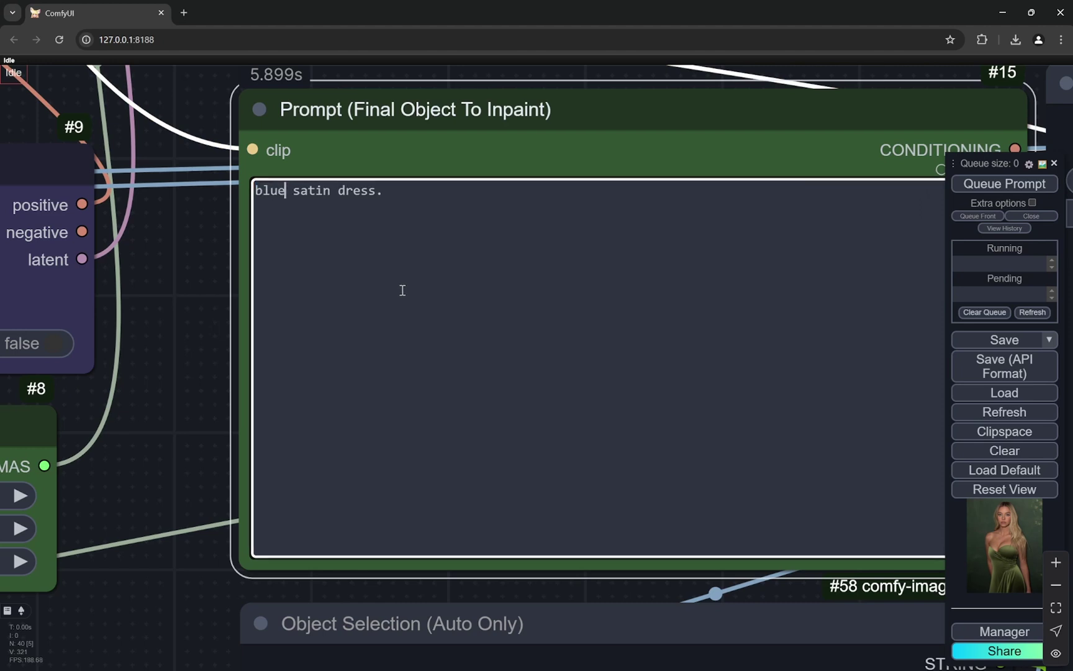
scroll(171, 354, down, 12)
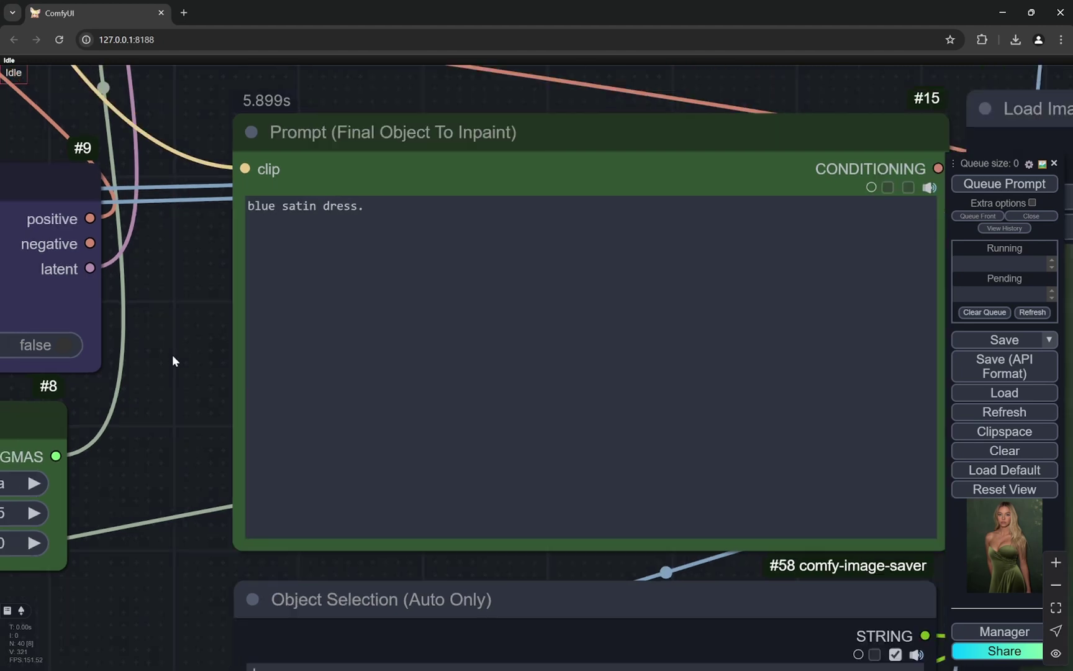
scroll(174, 355, down, 1)
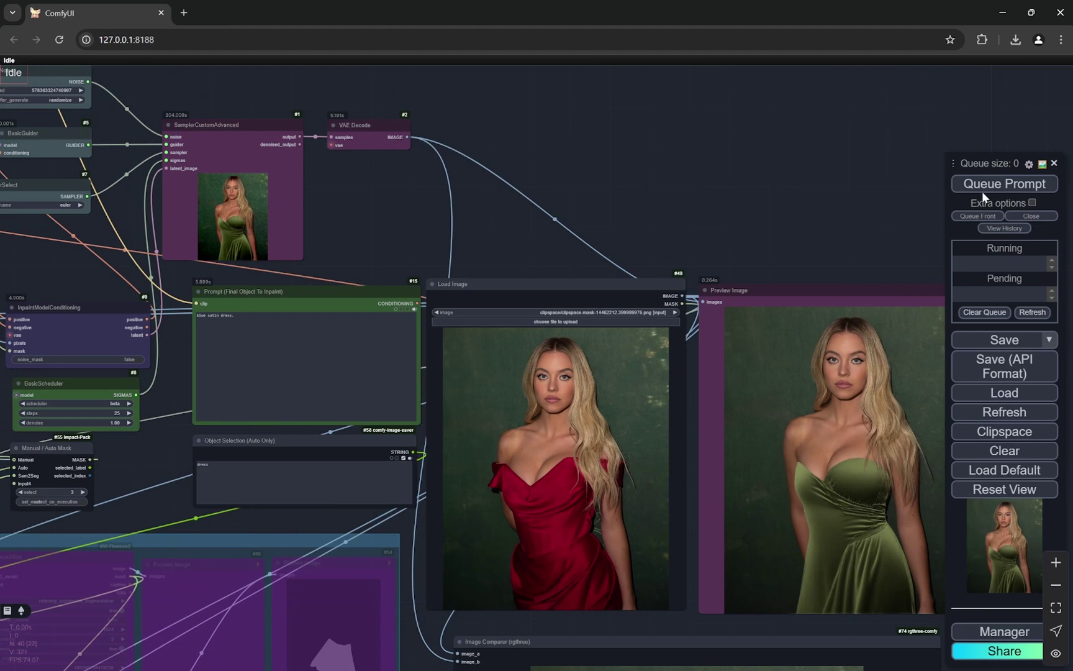
Step: Queue the workflow and compare the blue satin dress result with the red-dress original
click(1001, 183)
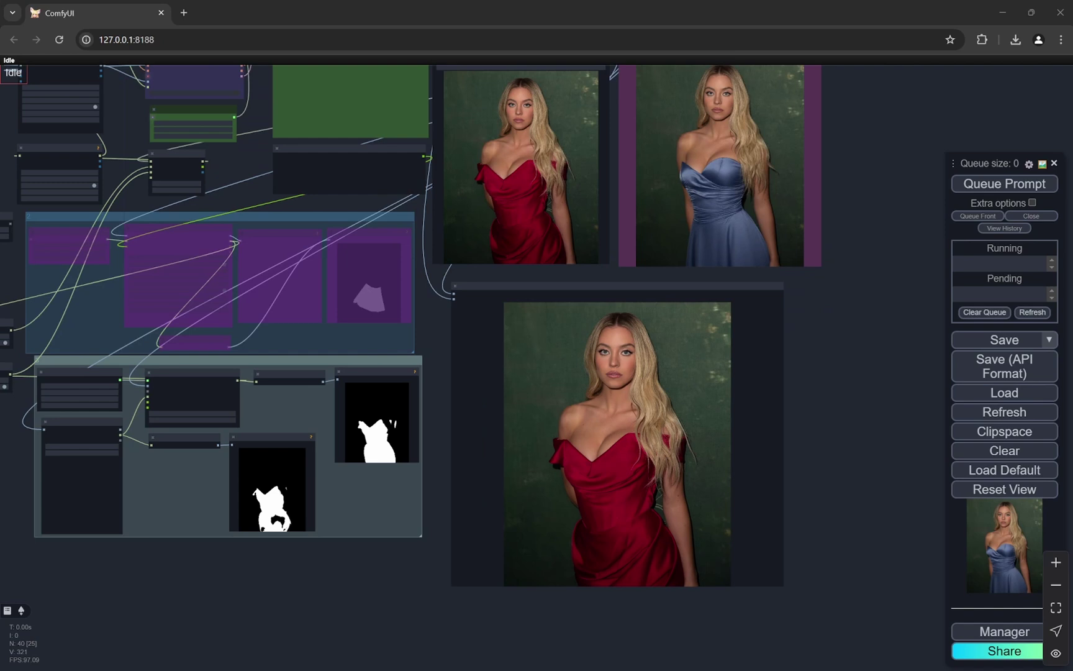
key(alt+Tab)
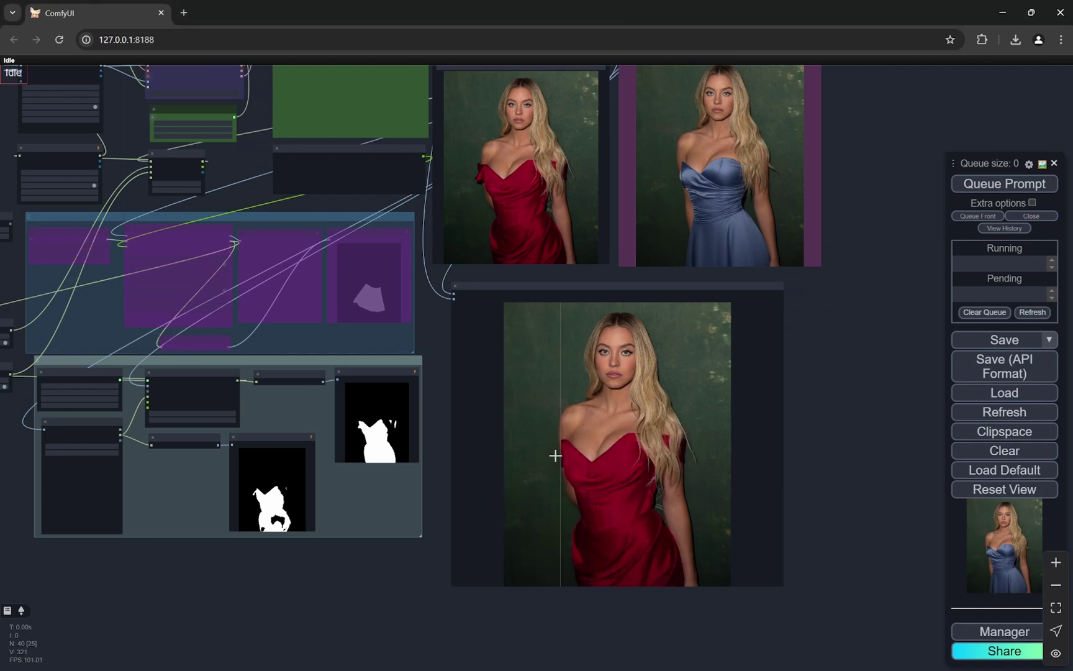
scroll(700, 468, up, 10)
scroll(717, 467, down, 6)
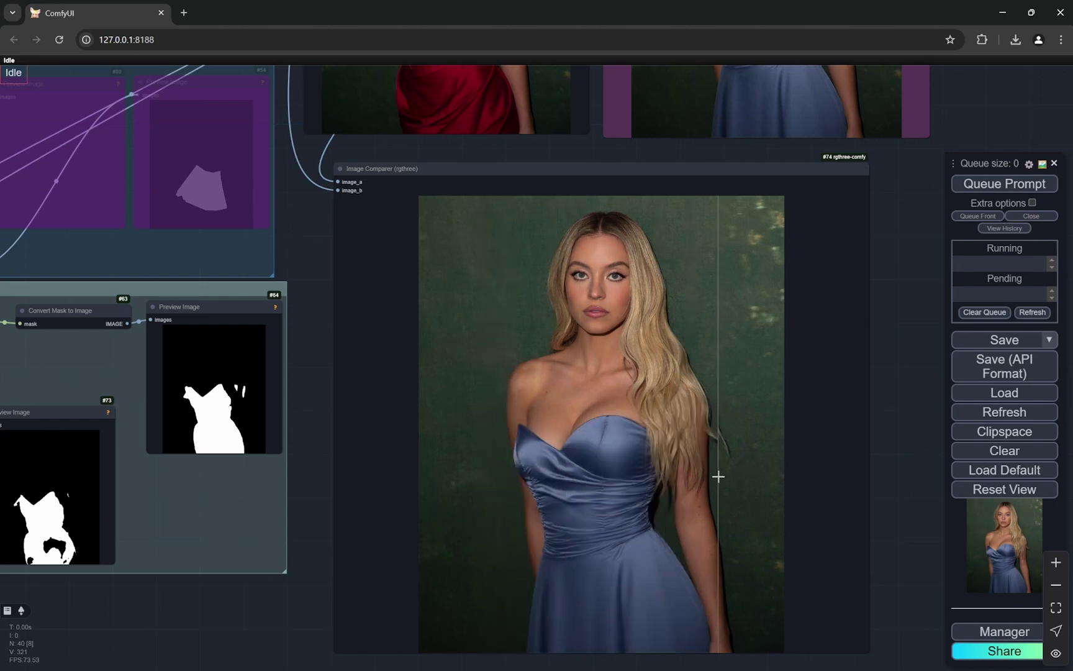
scroll(740, 472, down, 5)
Step: Change the Manual / Auto Mask select from 3 to 1 and begin uploading a new image to Load Image
drag(607, 103, 606, 209)
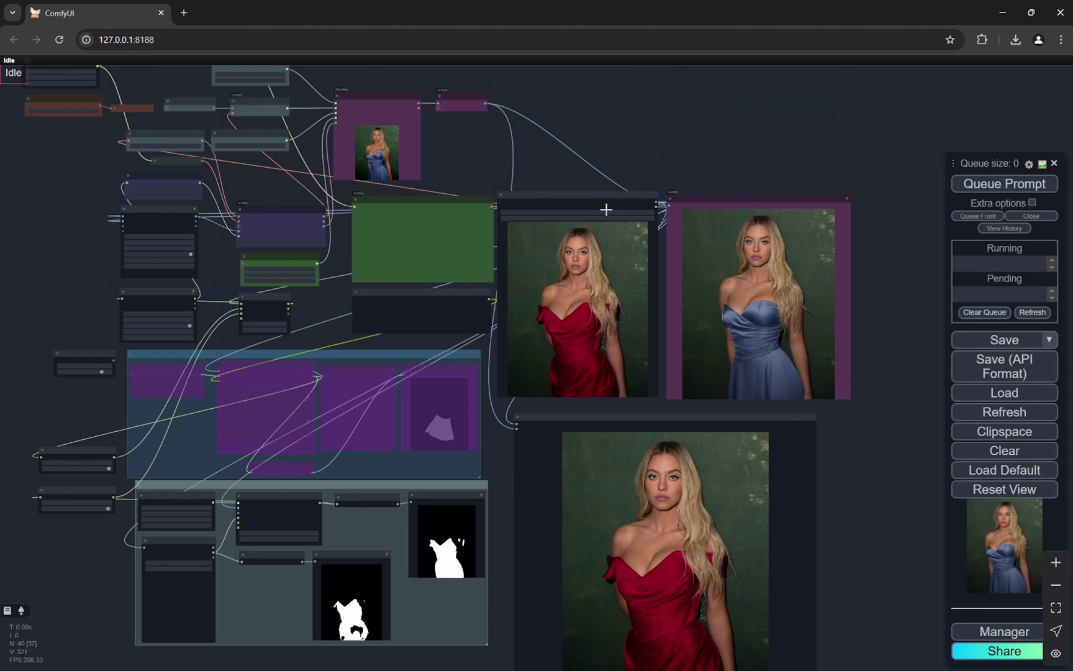
scroll(570, 166, up, 7)
scroll(569, 166, down, 5)
scroll(120, 359, up, 7)
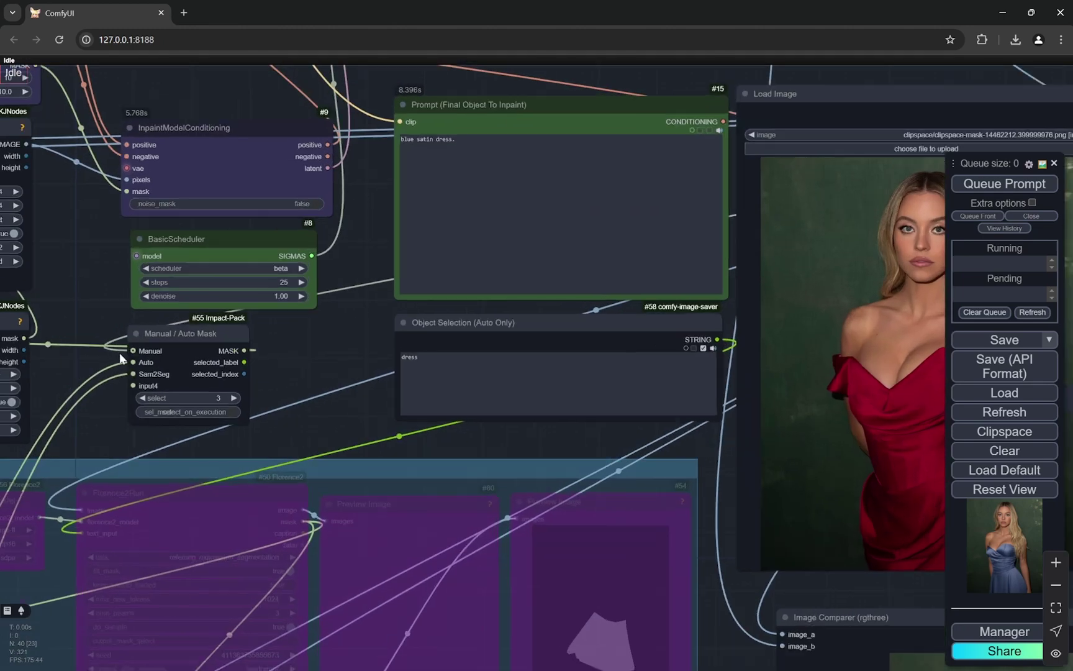
scroll(120, 358, up, 3)
click(163, 422)
click(163, 422)
scroll(97, 428, down, 2)
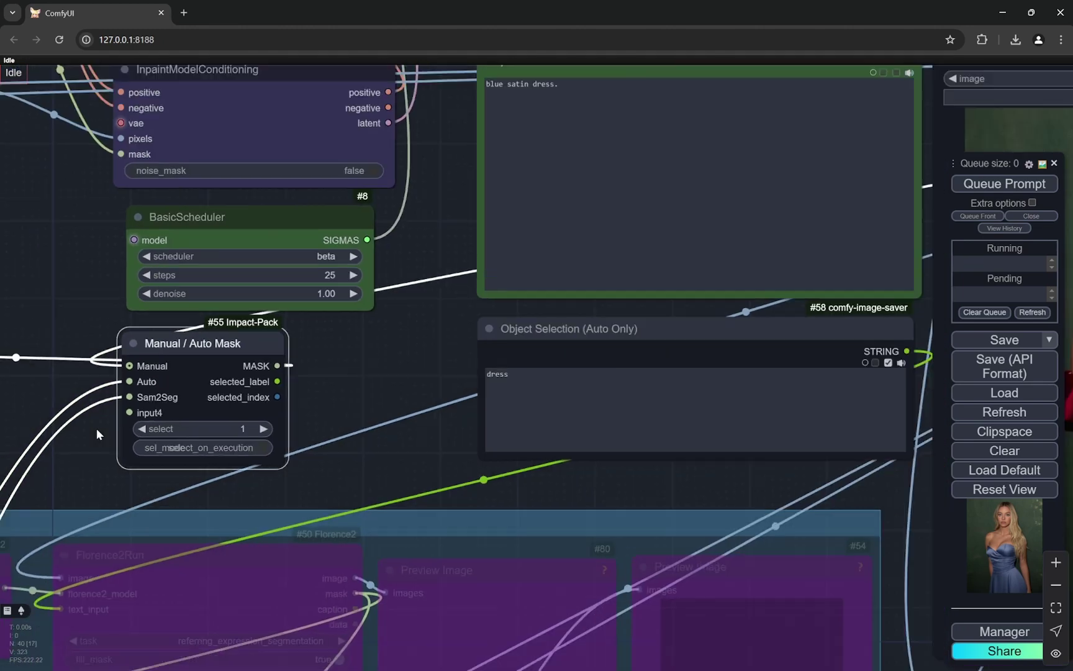
scroll(96, 427, down, 6)
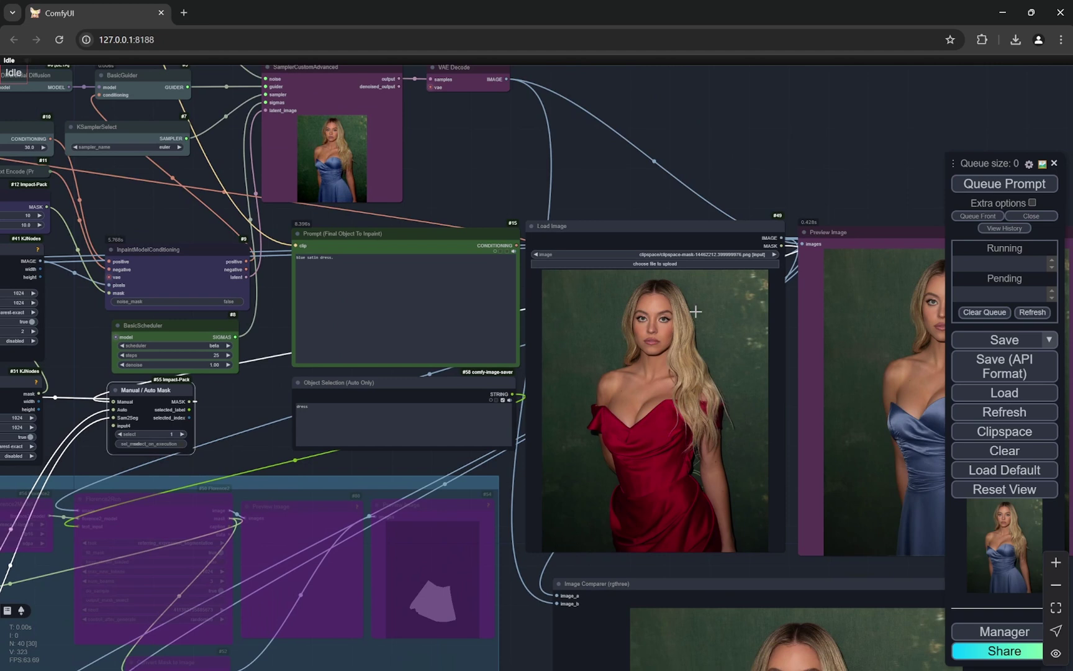
scroll(696, 311, up, 4)
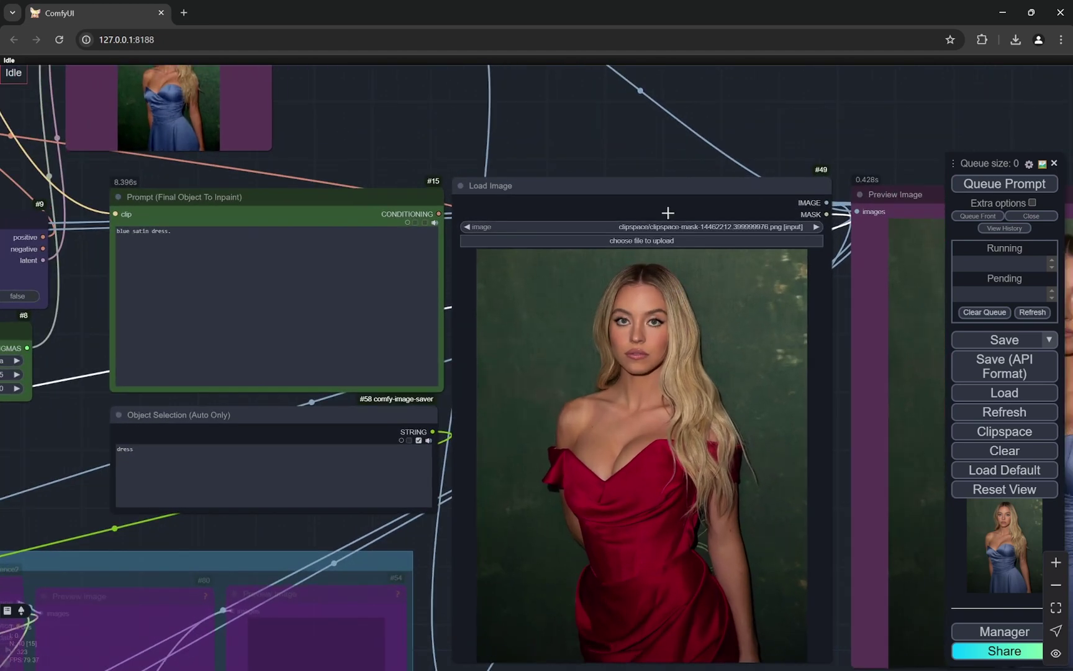
click(662, 240)
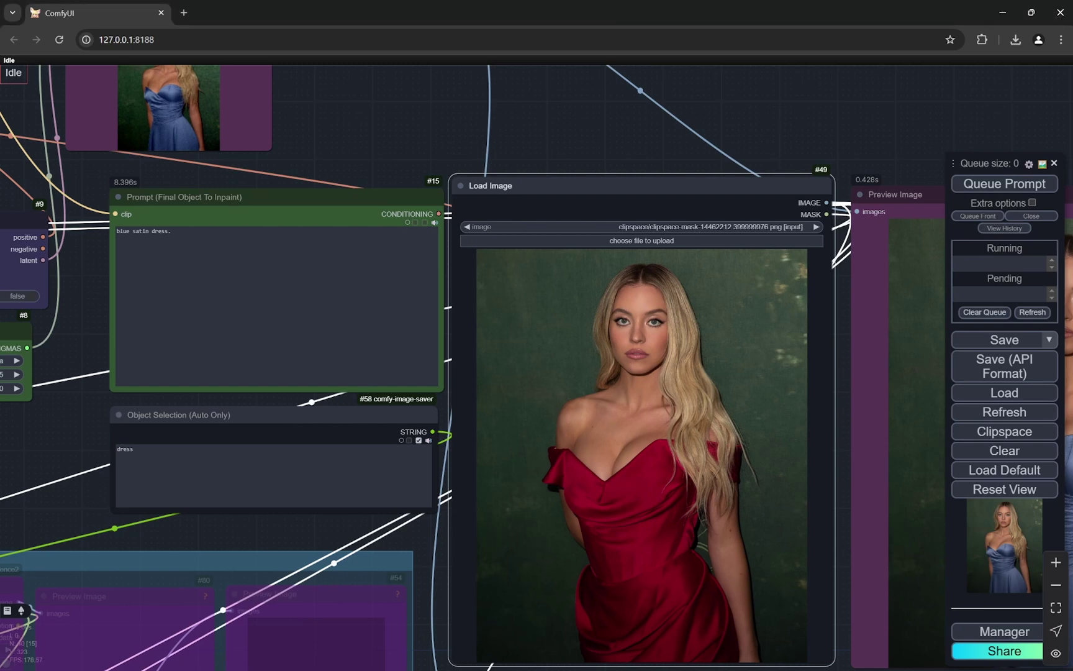
Step: Load the palm-tree street photo into the Load Image node
key(ctrl+v)
scroll(801, 512, down, 3)
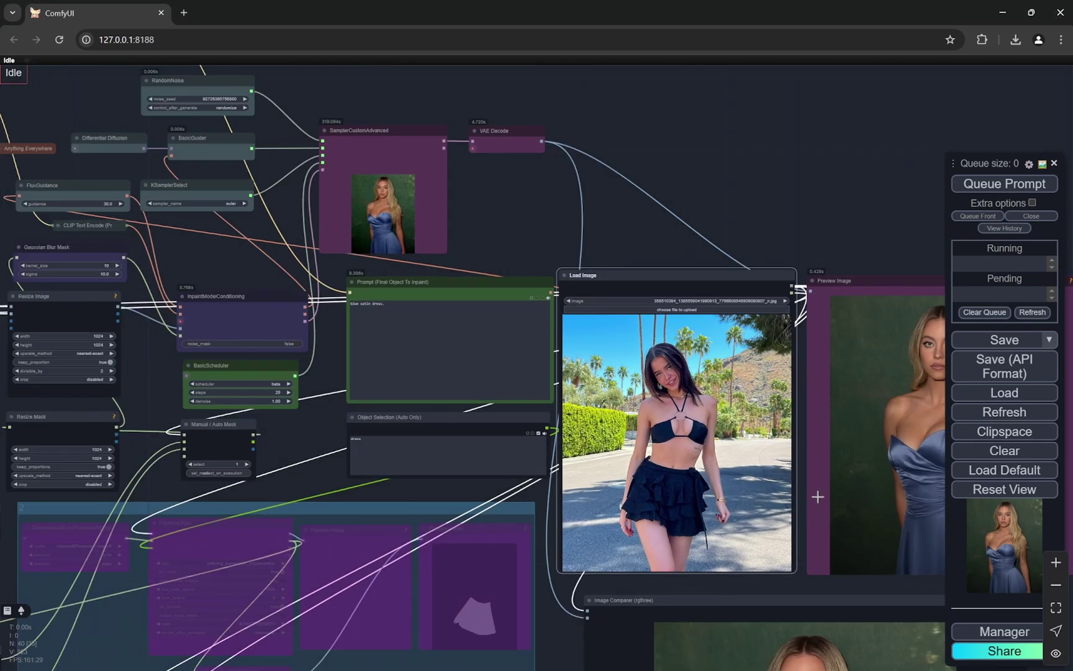
scroll(839, 511, up, 2)
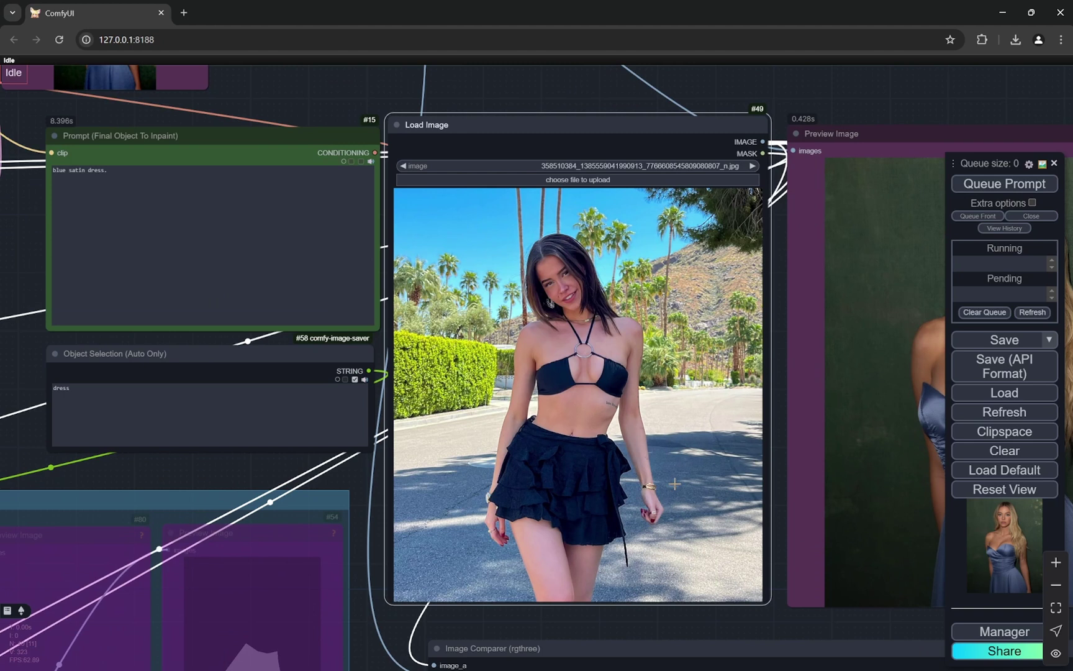
scroll(716, 447, down, 5)
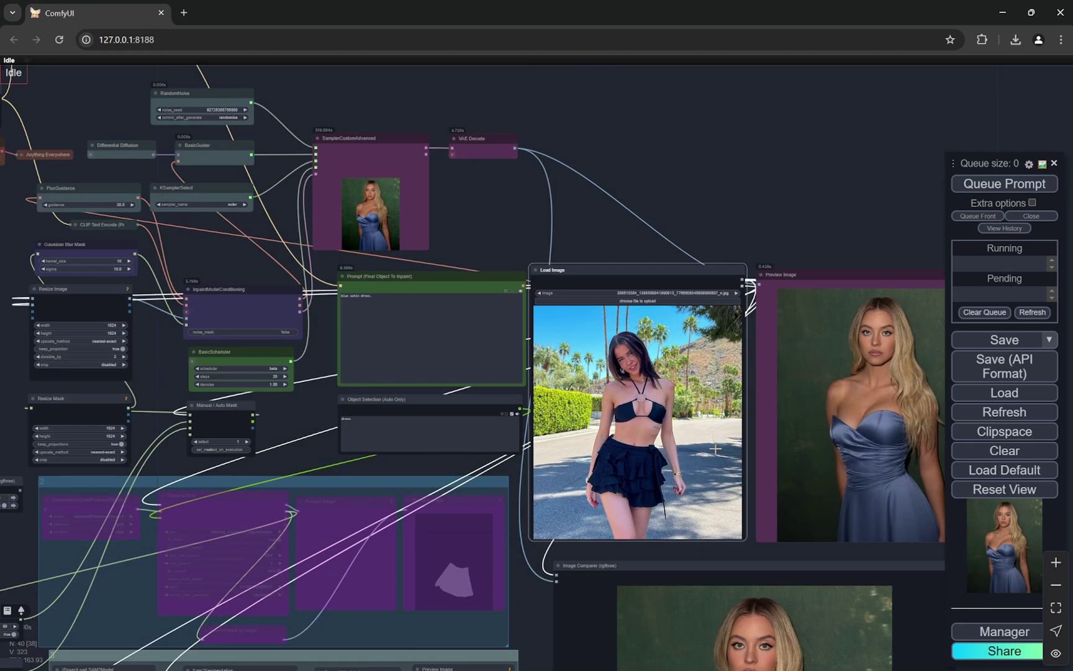
scroll(673, 422, up, 3)
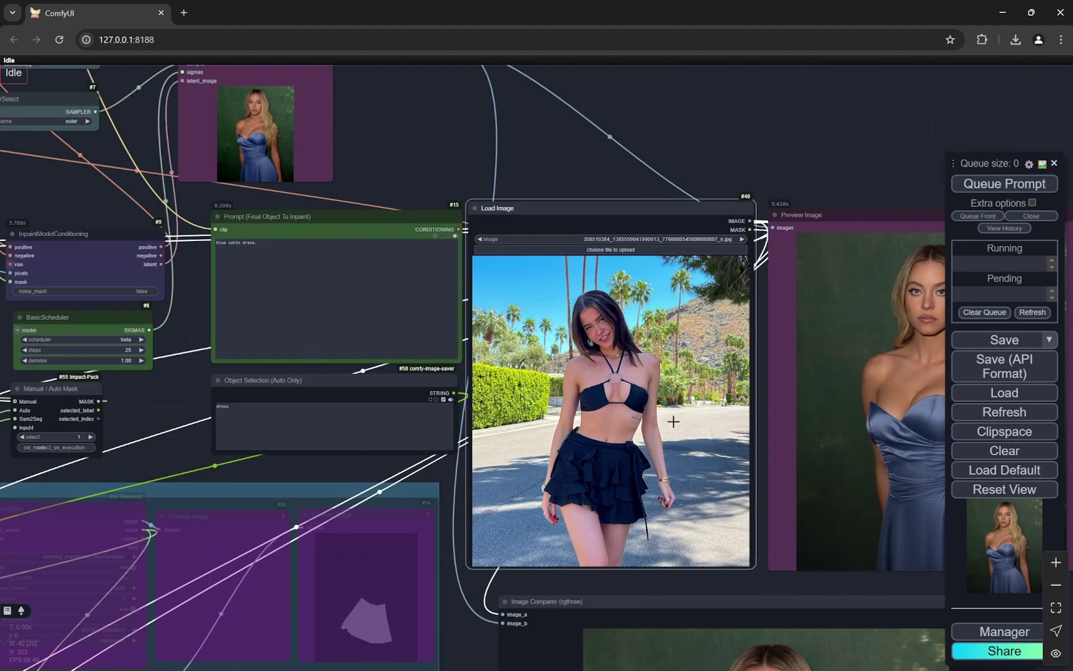
Step: Paint a mask over the road beside the woman in MaskEditor and save it to the node
right_click(674, 421)
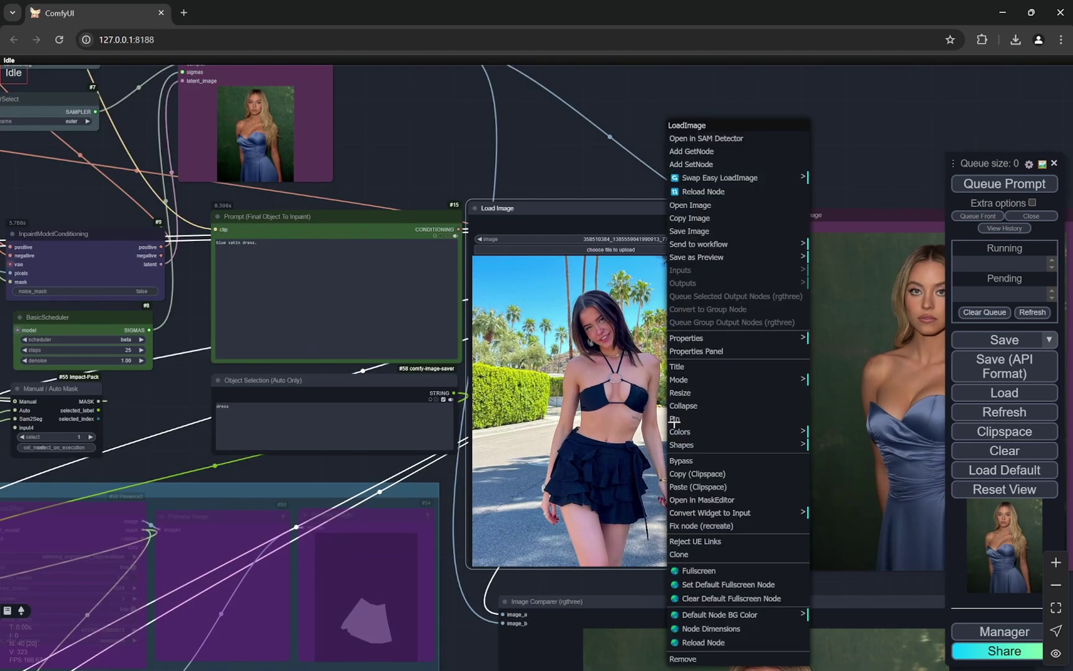
click(688, 498)
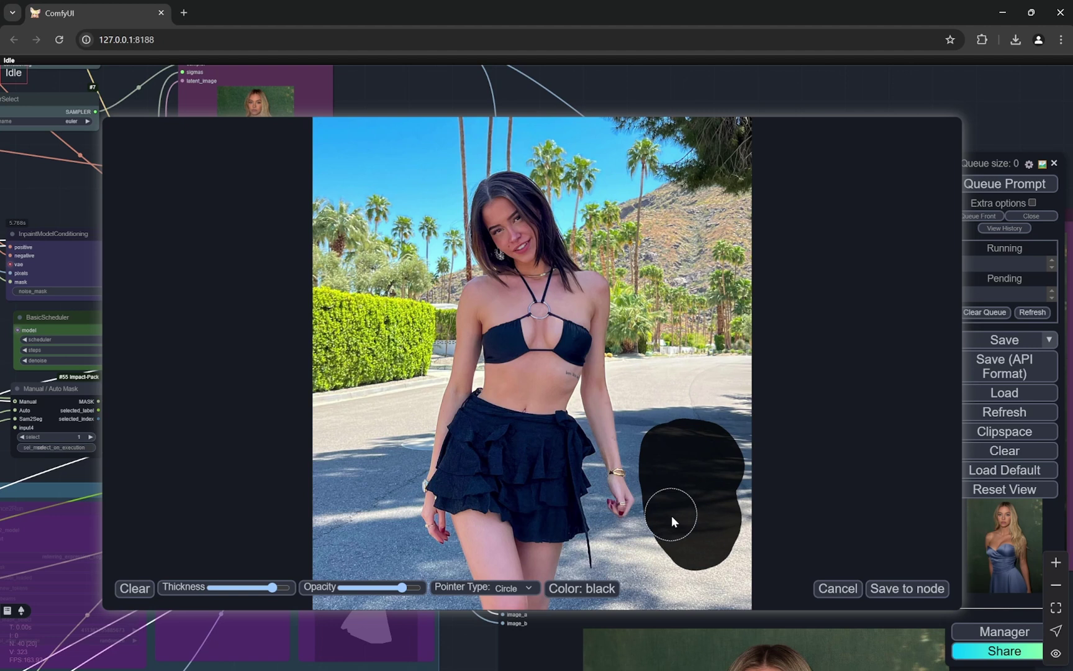
click(889, 589)
scroll(196, 288, up, 5)
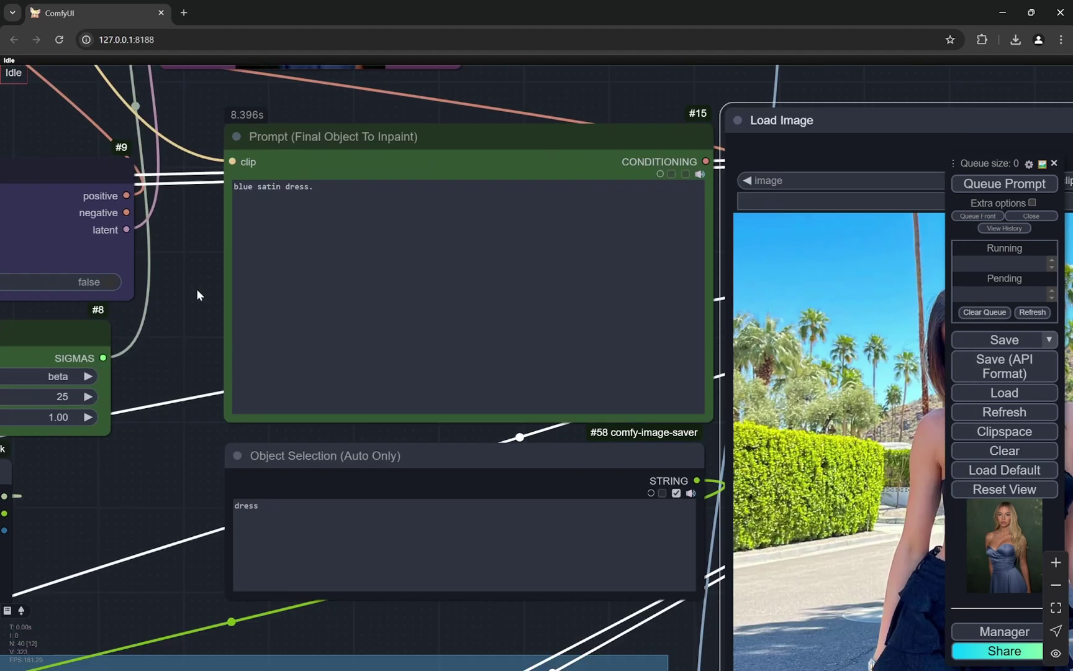
Step: Replace the prompt text with the dog prompt and queue a run using the new manual mask
triple_click(285, 206)
text(Dog)
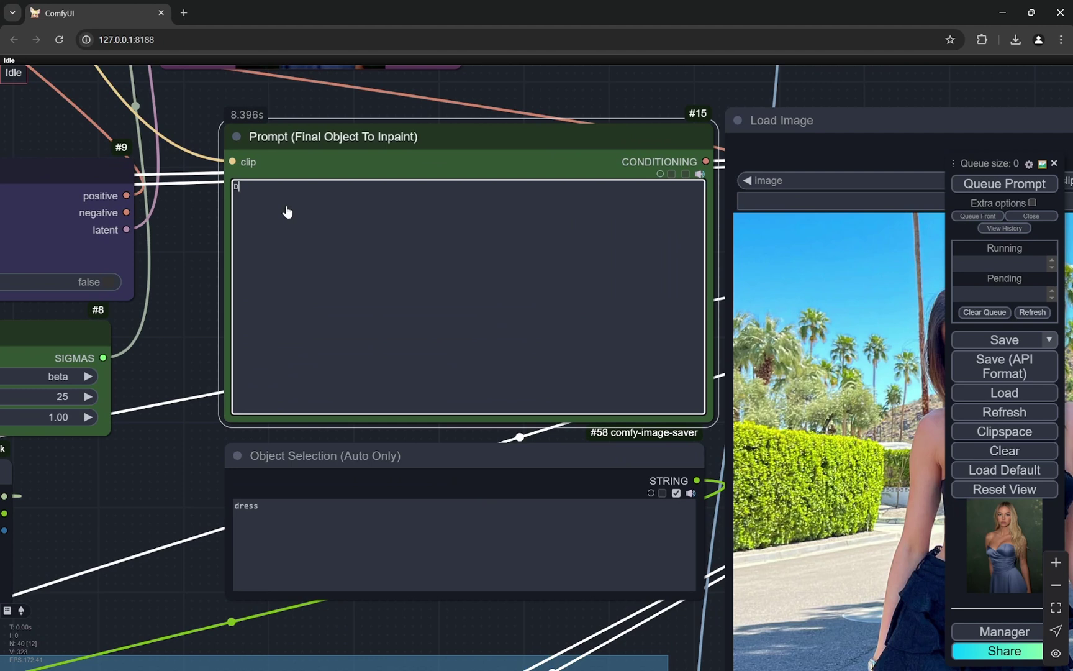
click(1004, 185)
scroll(185, 505, down, 6)
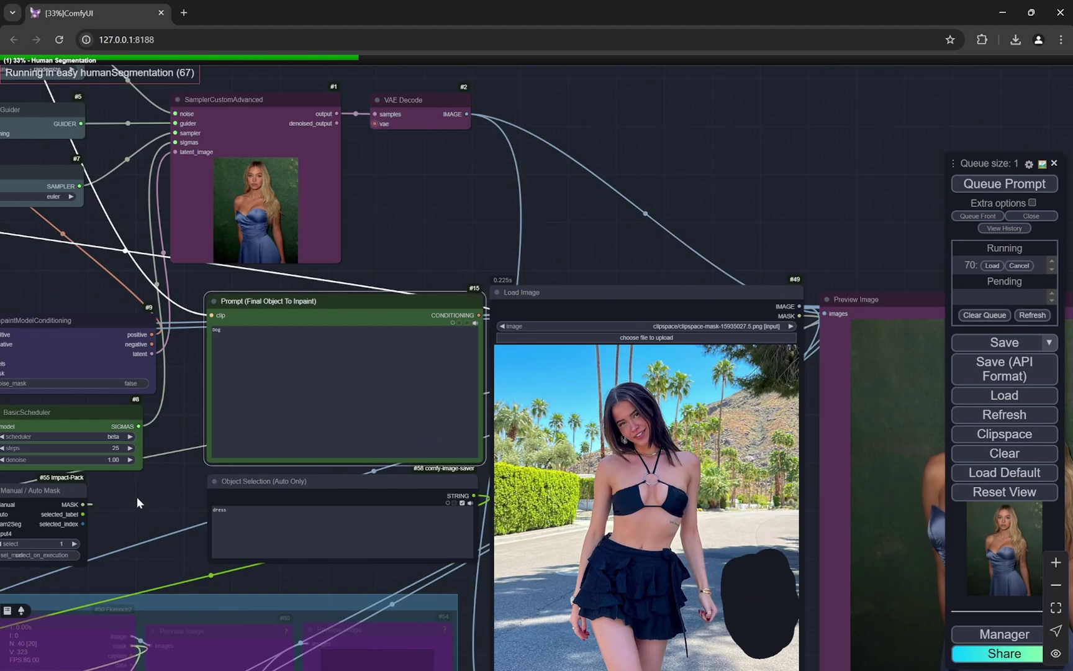
drag(133, 502, 297, 484)
scroll(433, 398, up, 4)
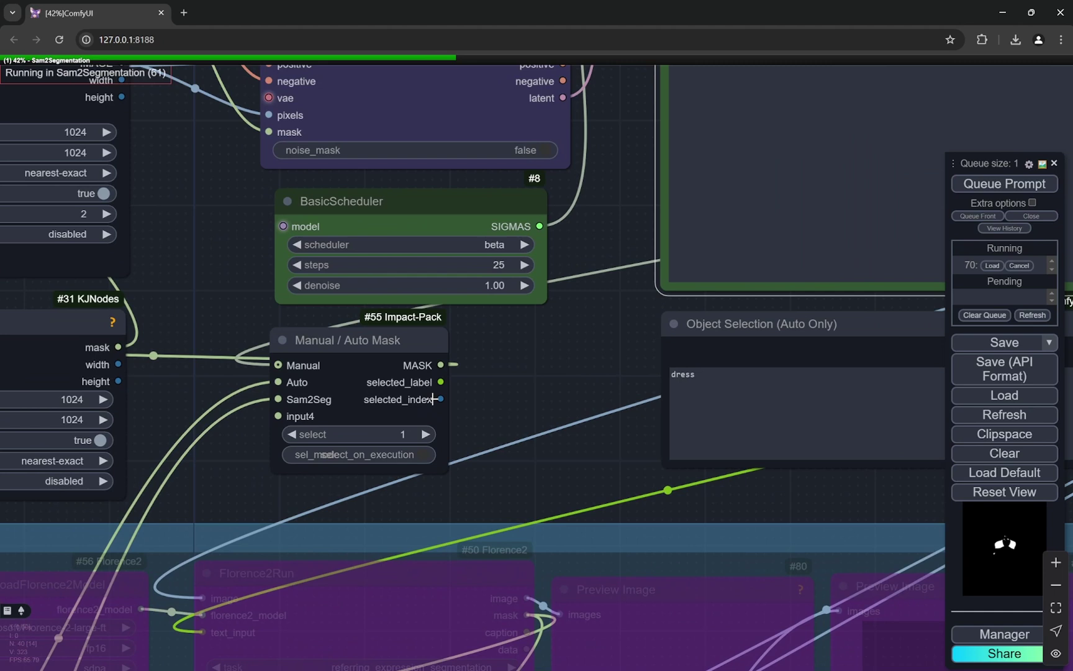
scroll(563, 330, down, 12)
scroll(386, 519, up, 2)
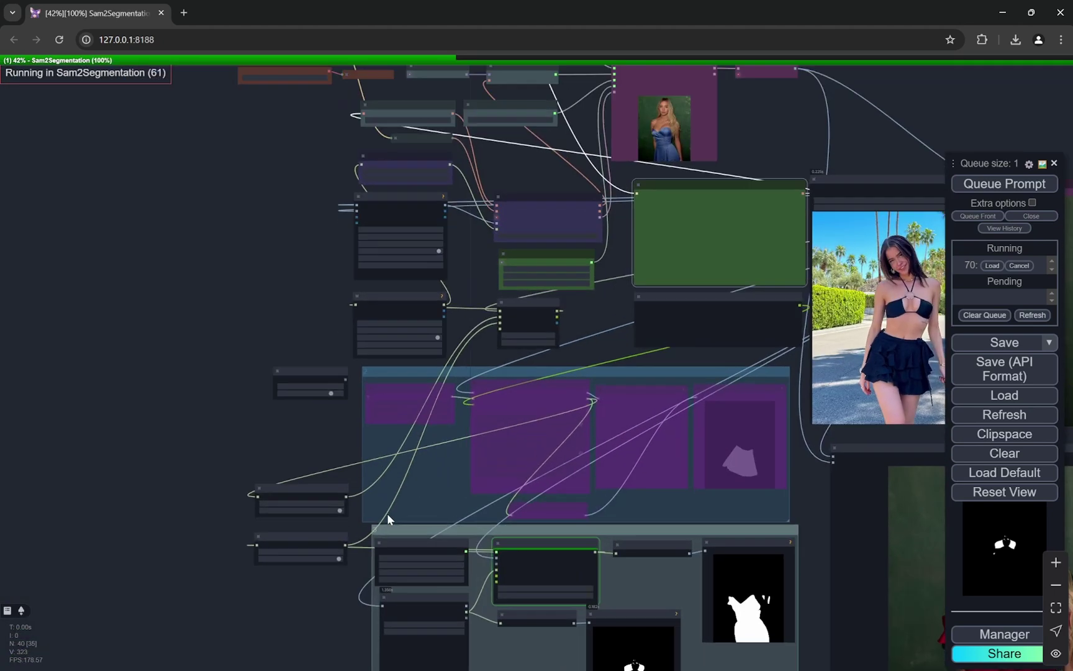
scroll(387, 519, up, 3)
drag(366, 551, 390, 349)
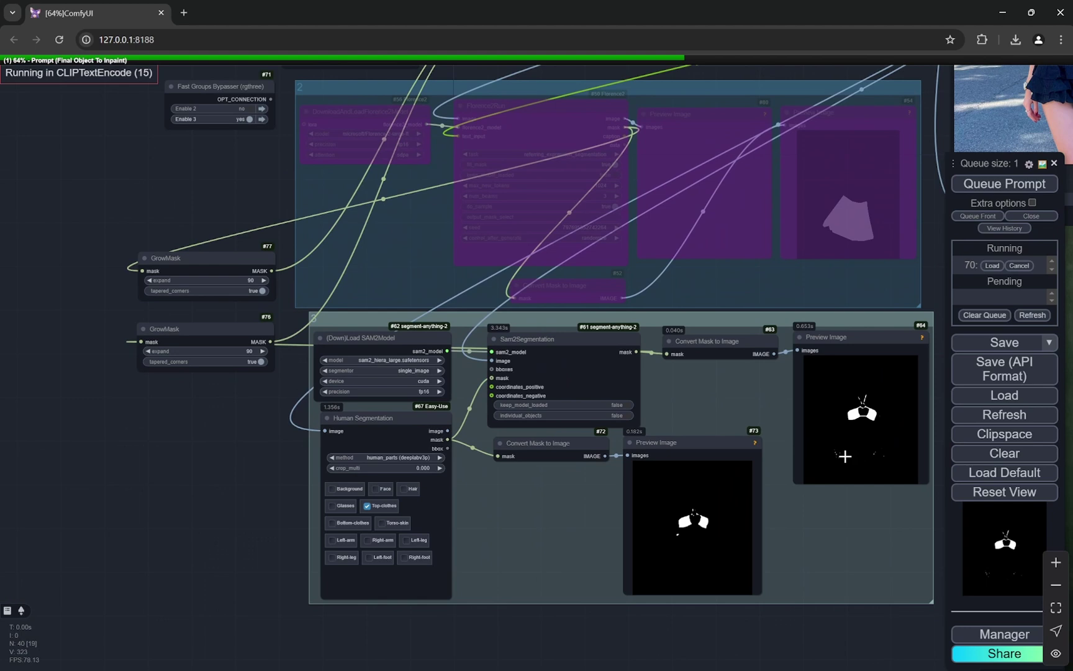
Step: Set Enable 3 to no in Fast Groups Bypasser, bypassing the SAM2 and Human Segmentation group
scroll(170, 287, up, 5)
scroll(242, 218, up, 1)
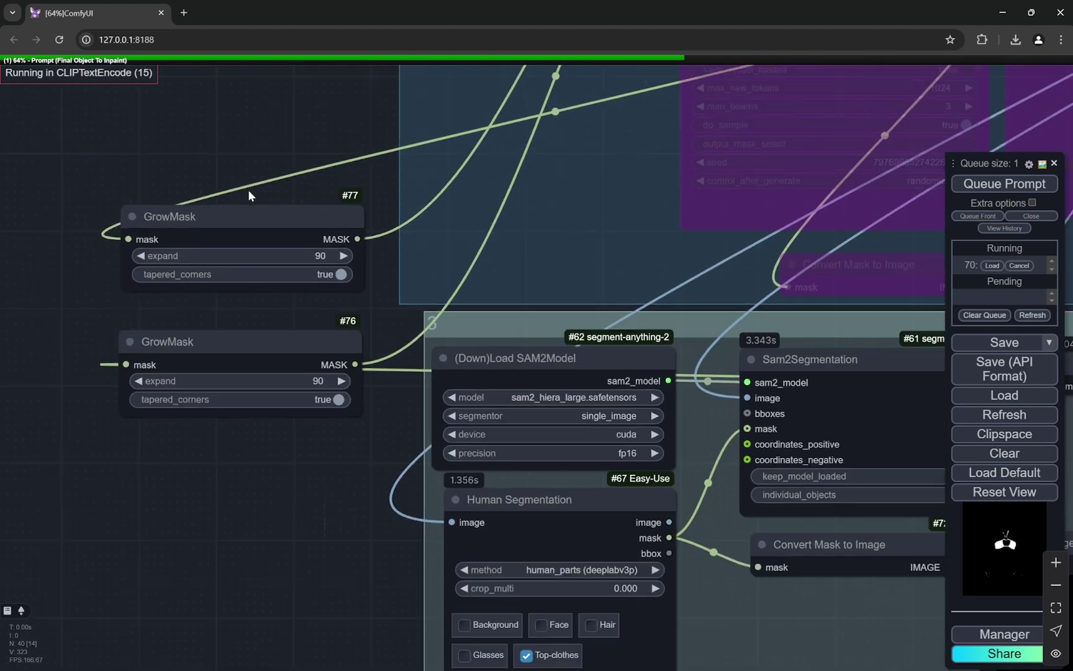
scroll(249, 196, down, 5)
drag(259, 120, 268, 260)
scroll(268, 259, up, 5)
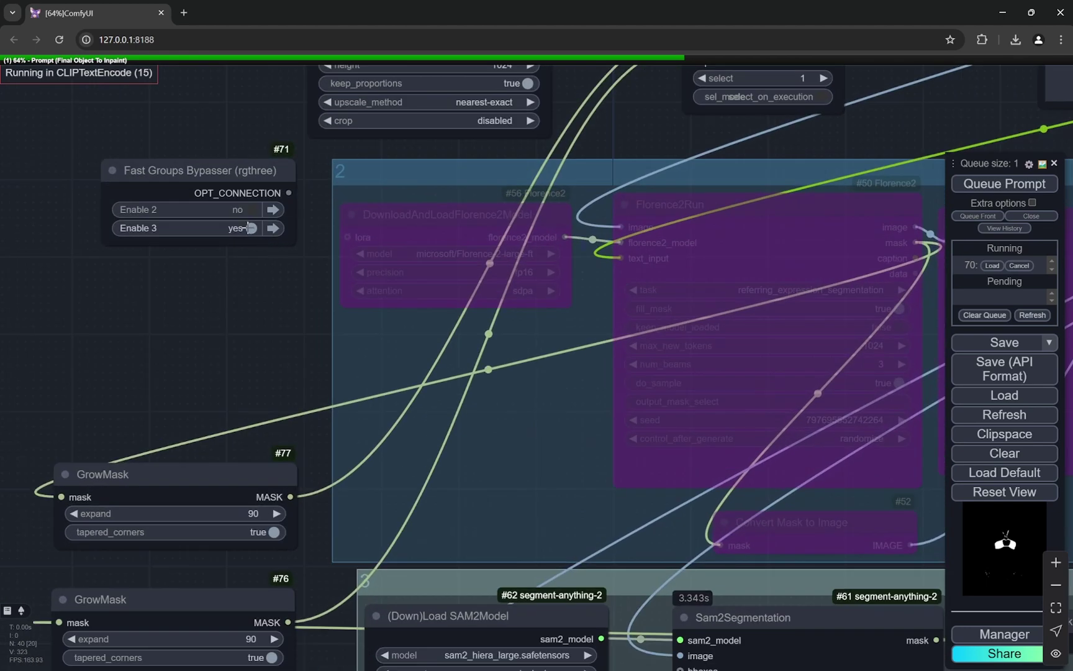
click(250, 227)
scroll(177, 301, down, 5)
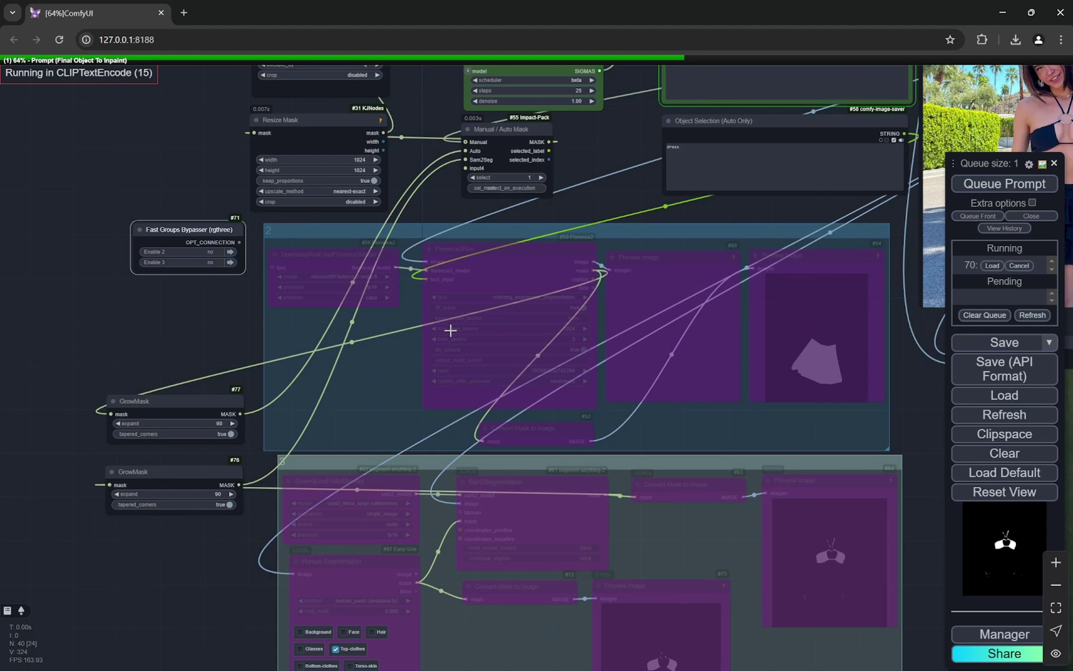
scroll(450, 330, down, 4)
scroll(353, 513, up, 6)
scroll(477, 386, up, 4)
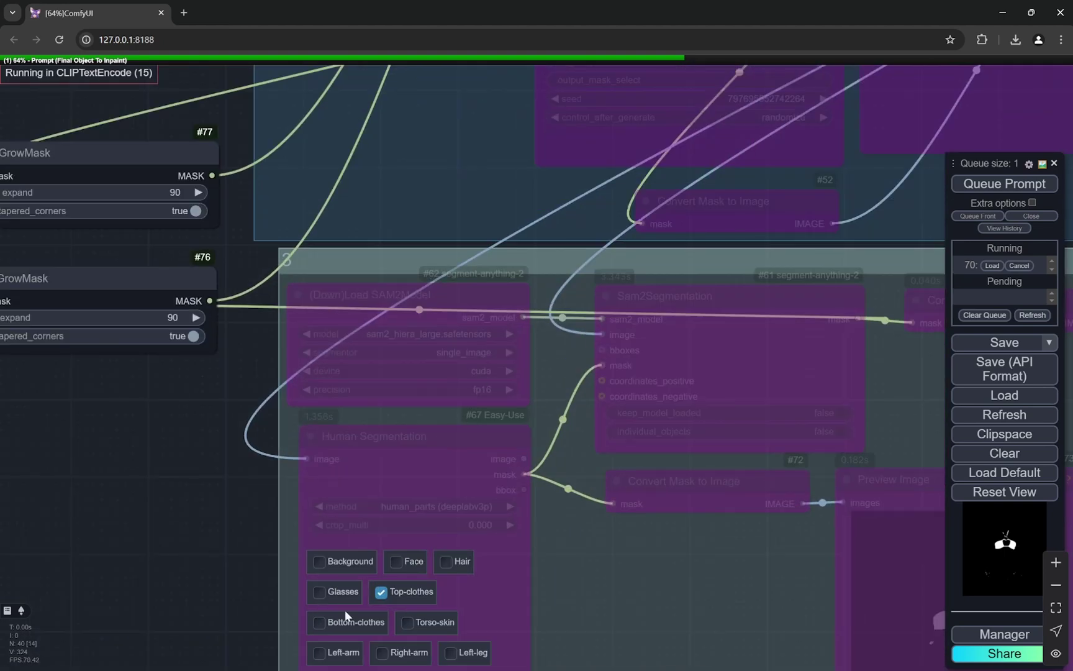
scroll(170, 492, down, 5)
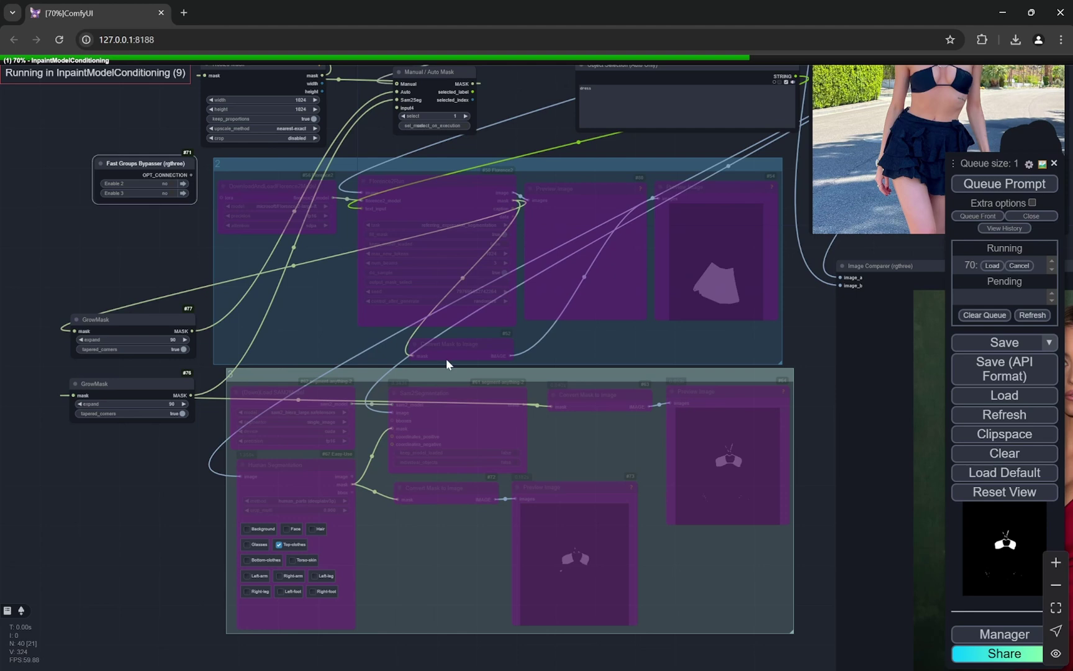
scroll(163, 532, down, 2)
scroll(242, 519, down, 6)
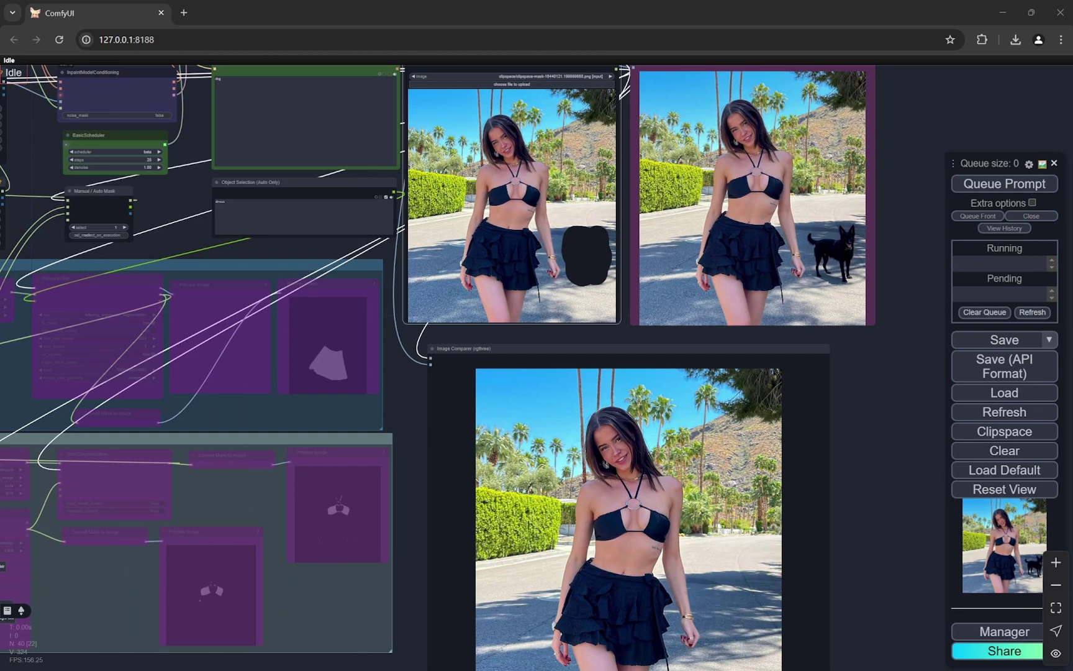
Step: Zoom and pan to inspect the masked photo and the Preview Image showing the black dog
scroll(894, 254, up, 3)
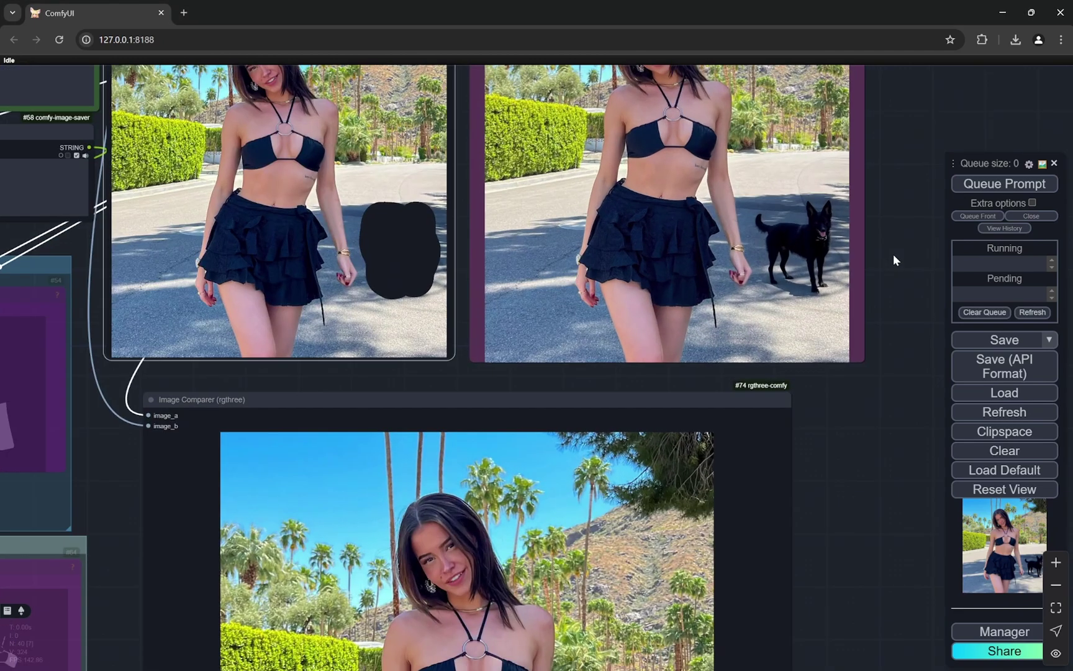
scroll(429, 212, up, 2)
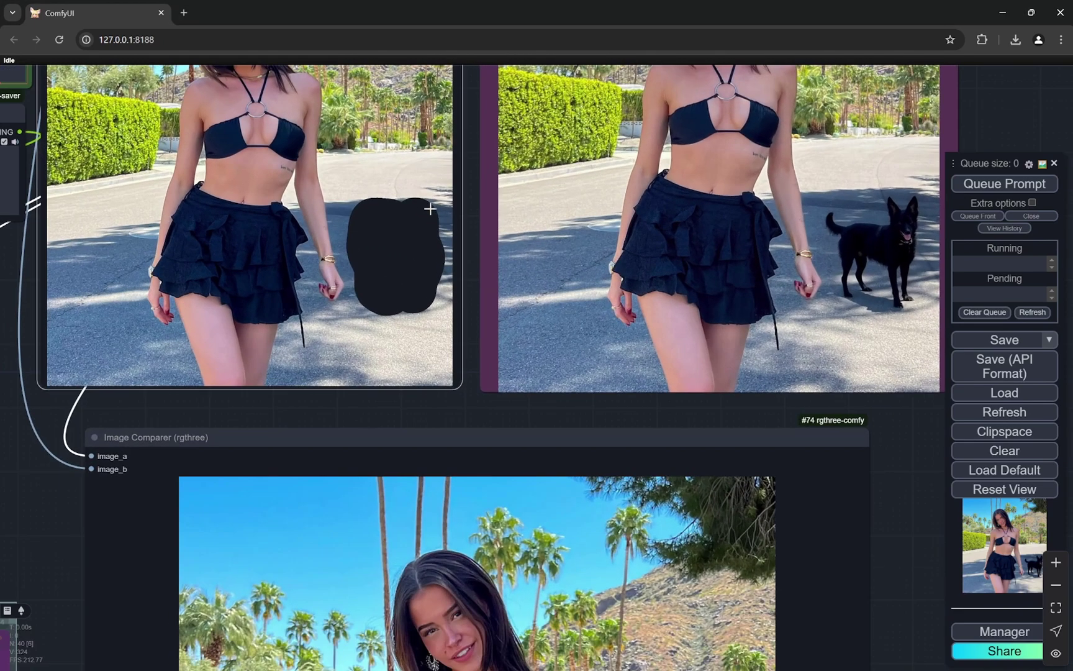
scroll(430, 209, down, 1)
drag(463, 234, 513, 359)
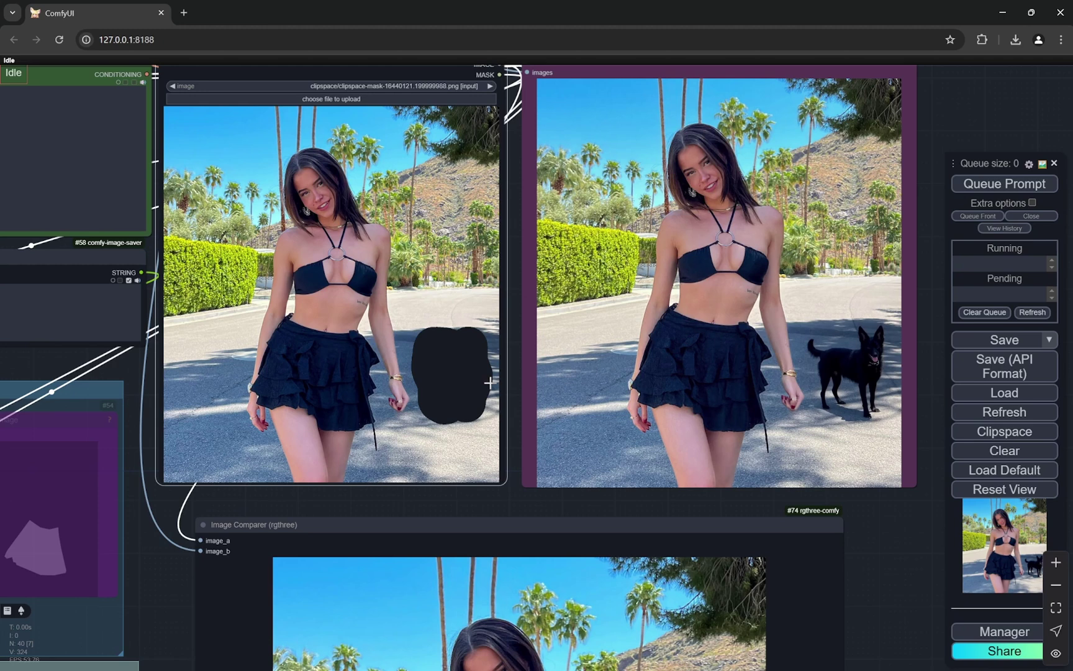
scroll(439, 330, down, 5)
scroll(194, 190, up, 8)
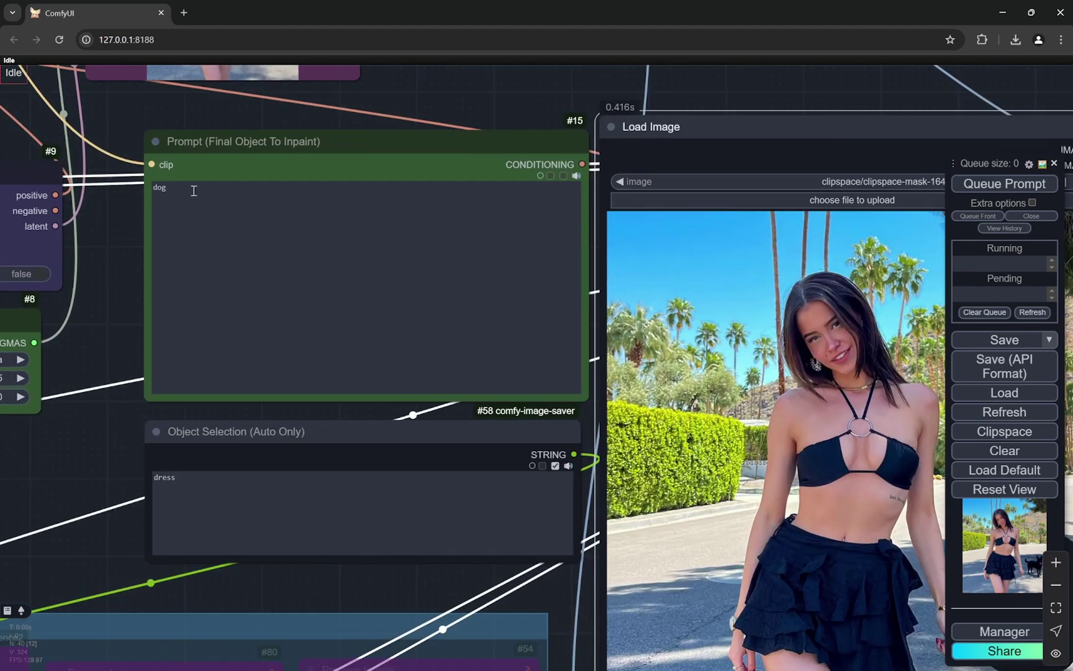
scroll(129, 249, down, 8)
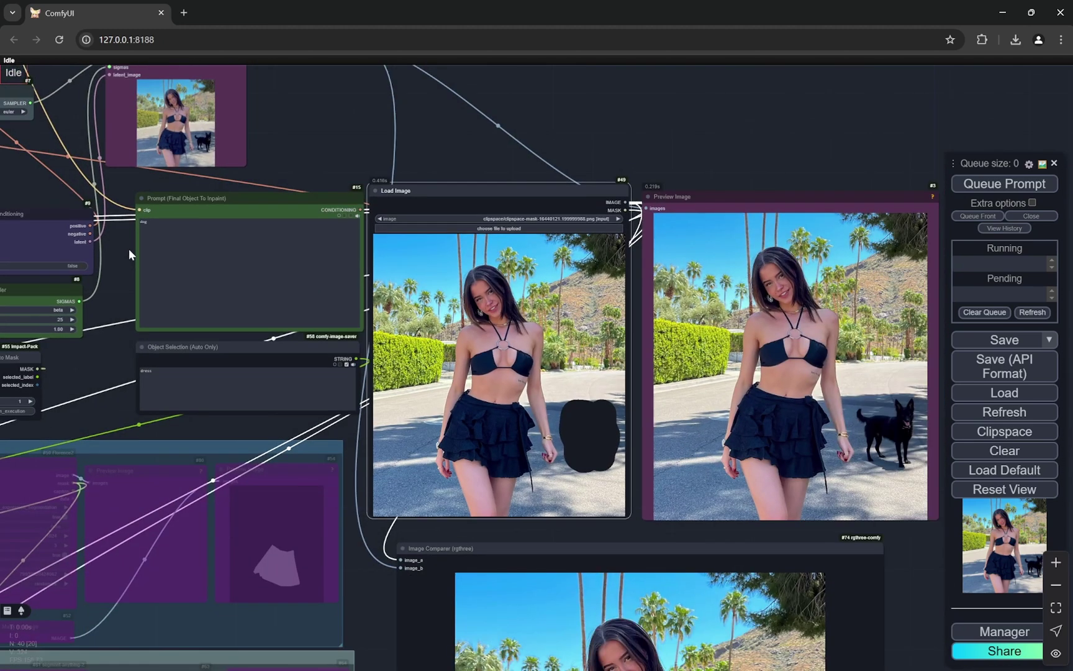
scroll(689, 389, up, 15)
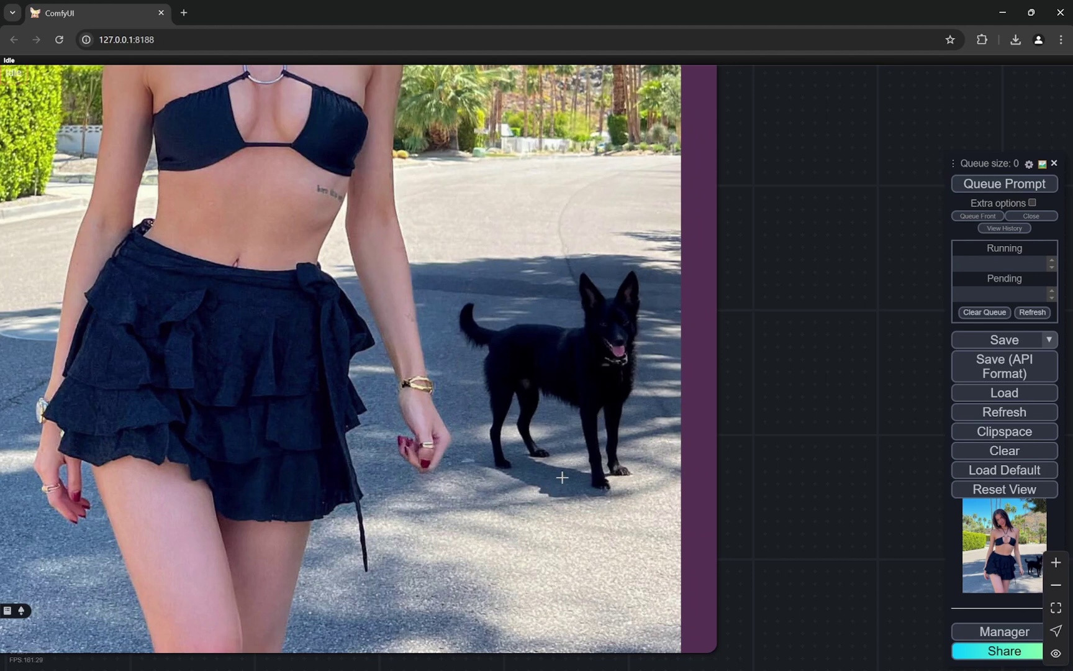
scroll(563, 477, down, 2)
scroll(623, 437, down, 2)
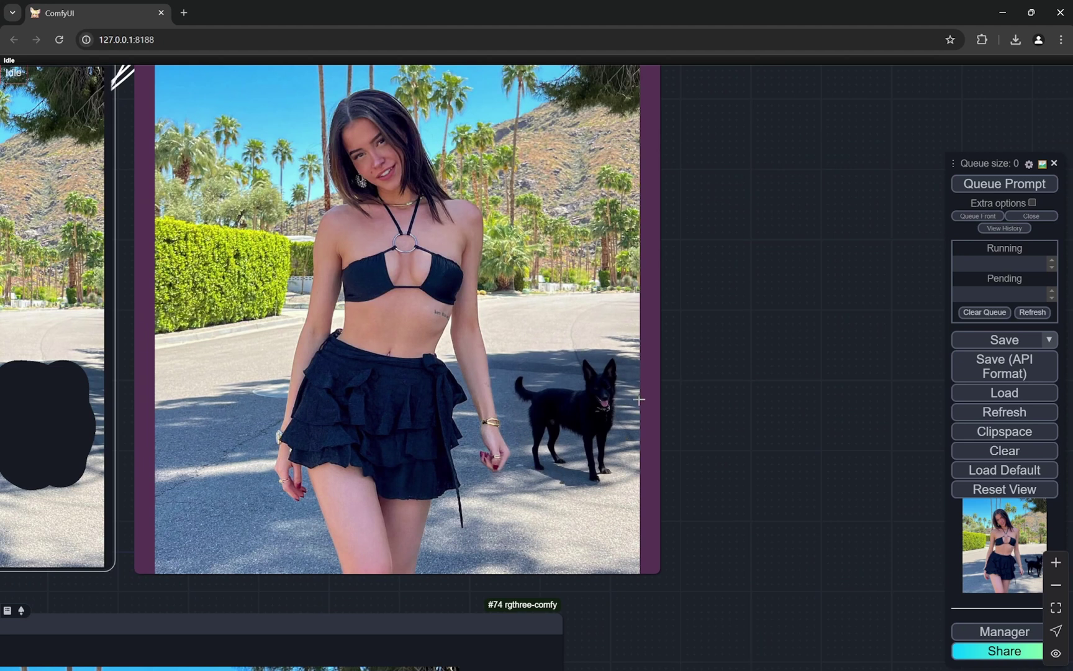
scroll(629, 427, up, 10)
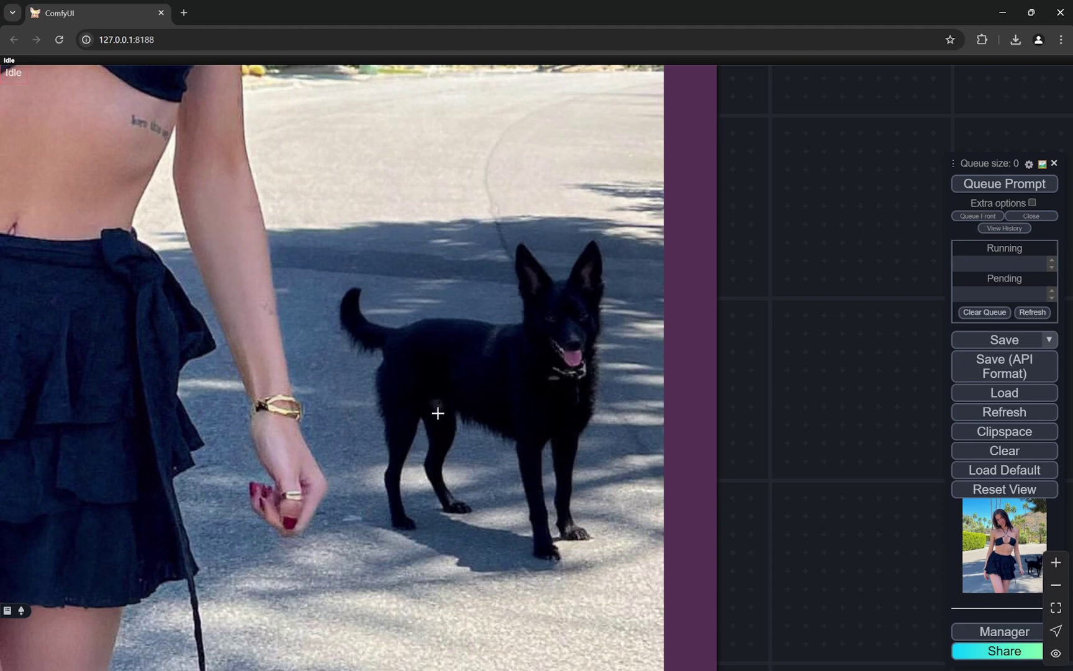
Step: Inspect the Image Comparer's before/after view of the dog beside the woman
scroll(566, 338, down, 3)
scroll(594, 328, down, 5)
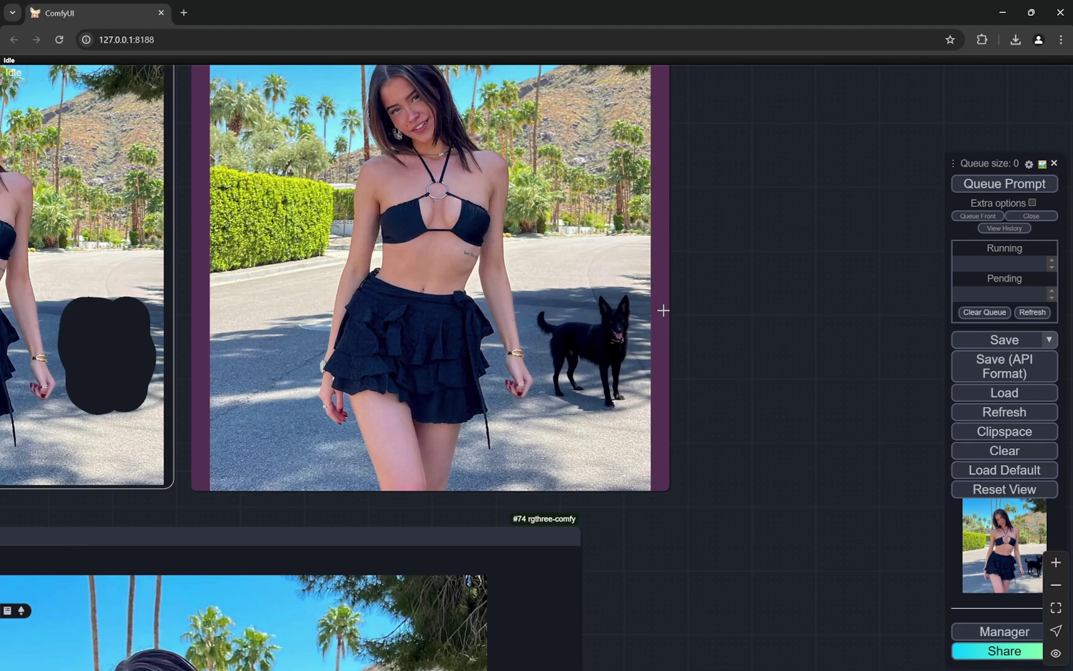
scroll(663, 310, down, 5)
drag(661, 492, 718, 240)
scroll(687, 324, up, 6)
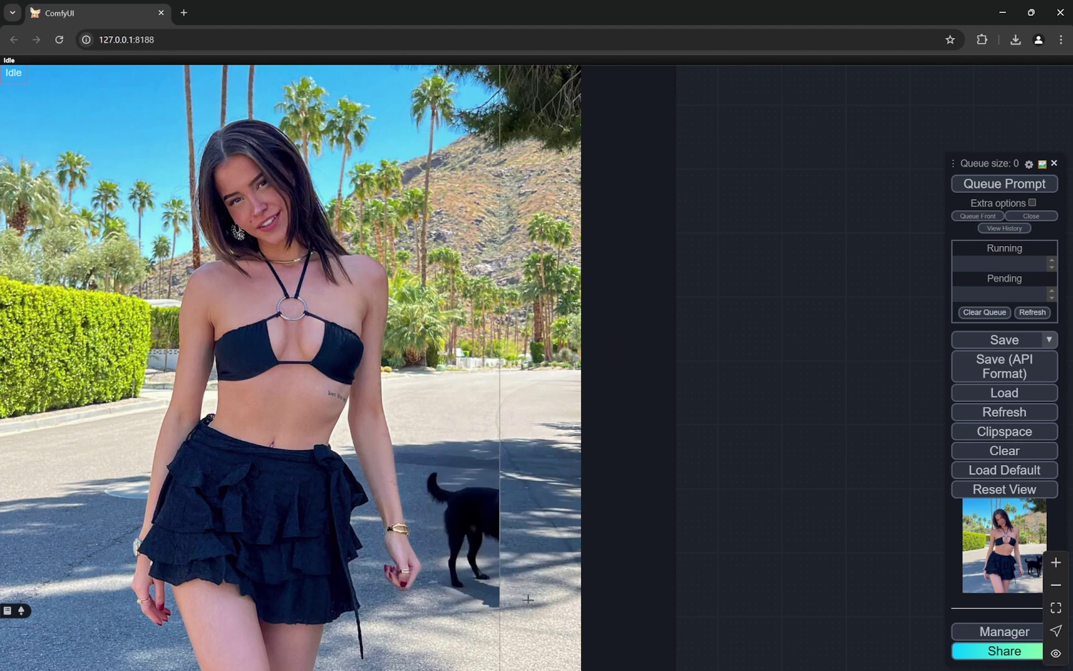
scroll(764, 457, down, 6)
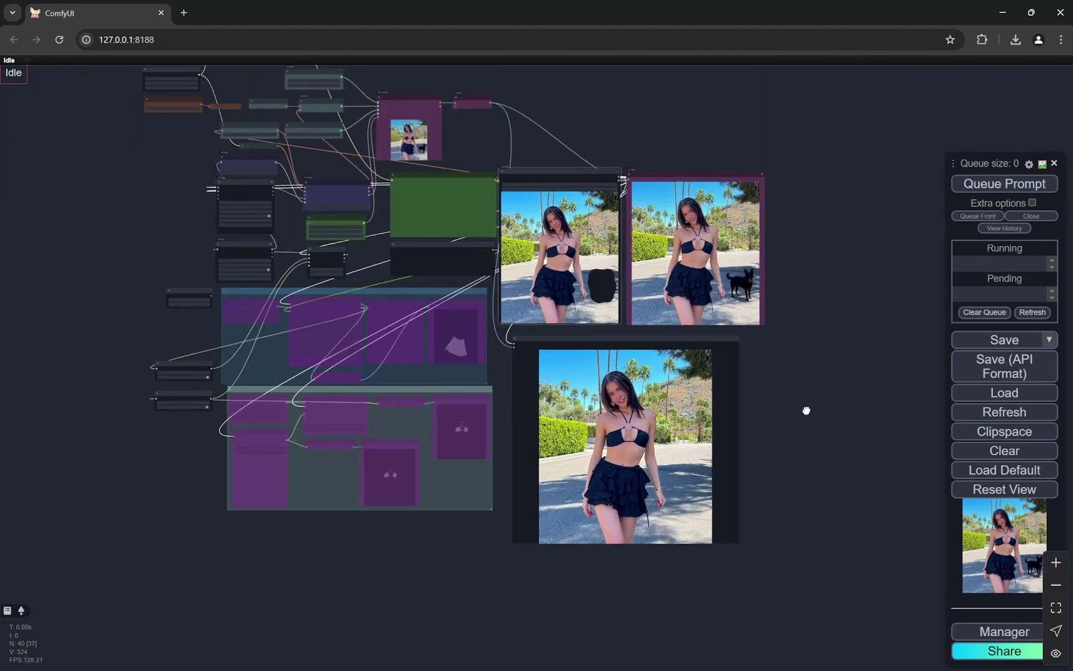
Step: In MaskEditor, clear the dog-area mask, paint over the woman's torso, and save it to Load Image
drag(806, 410, 807, 528)
scroll(590, 400, up, 10)
right_click(553, 429)
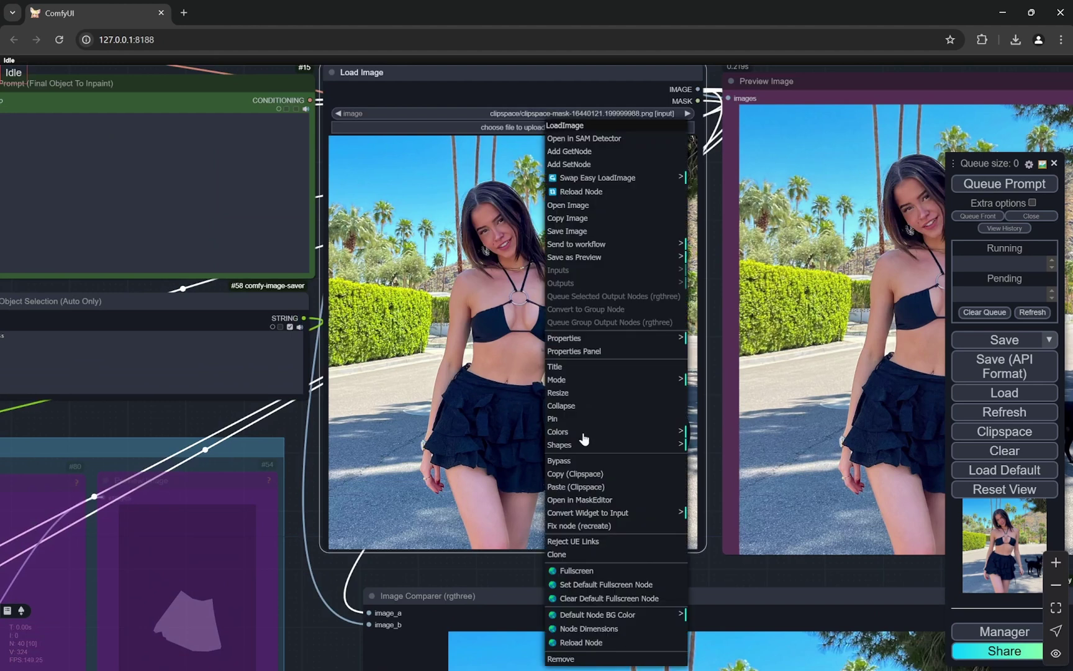
click(577, 499)
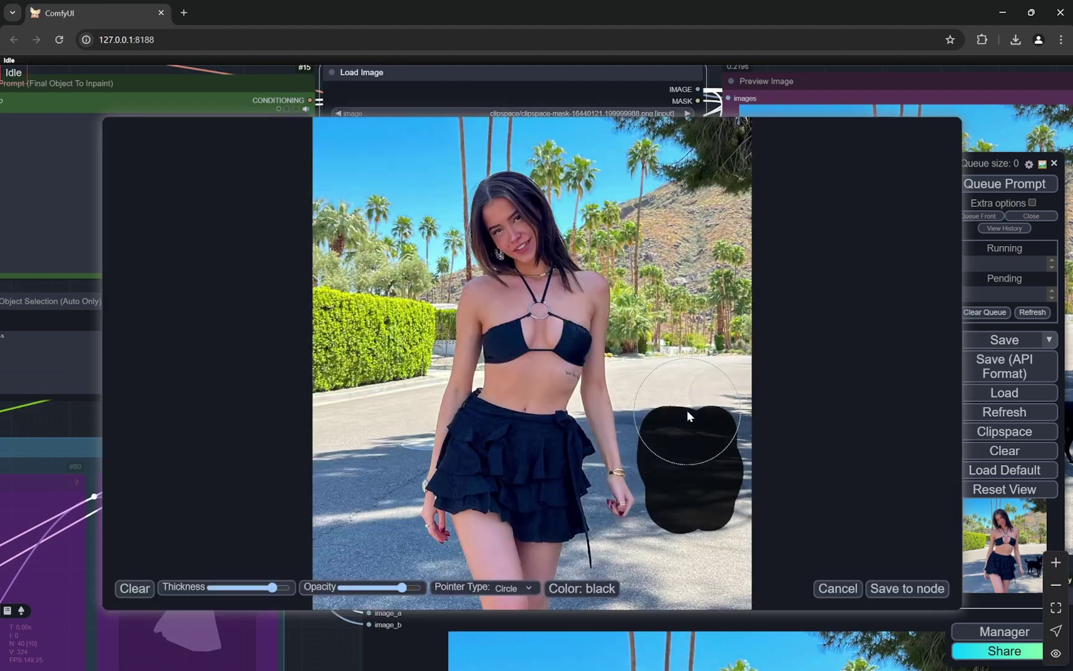
click(131, 589)
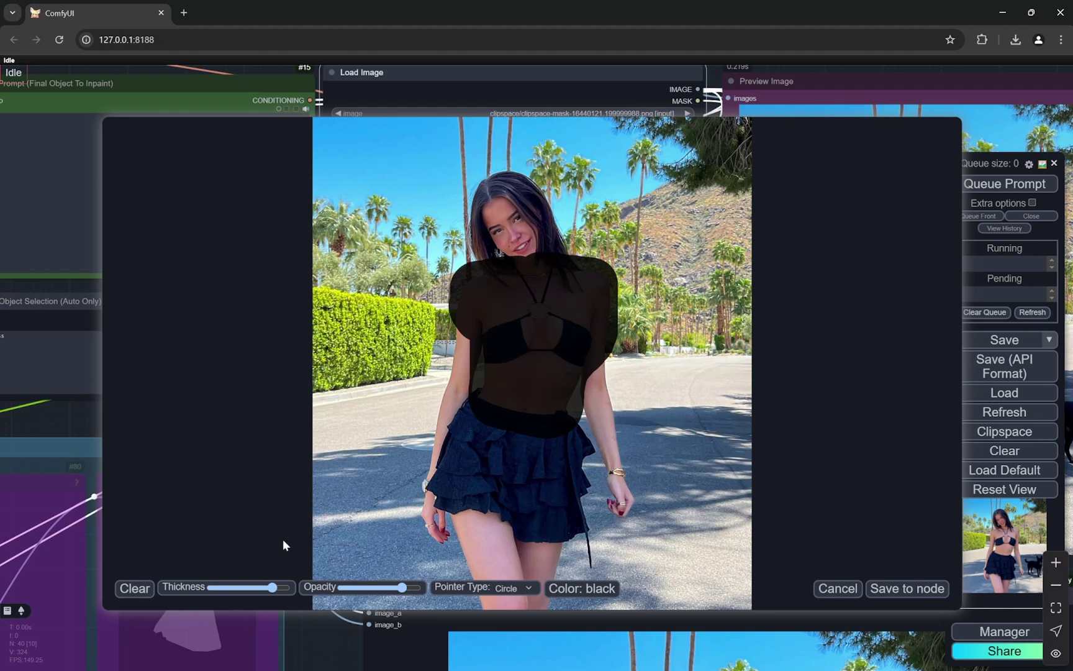
click(143, 589)
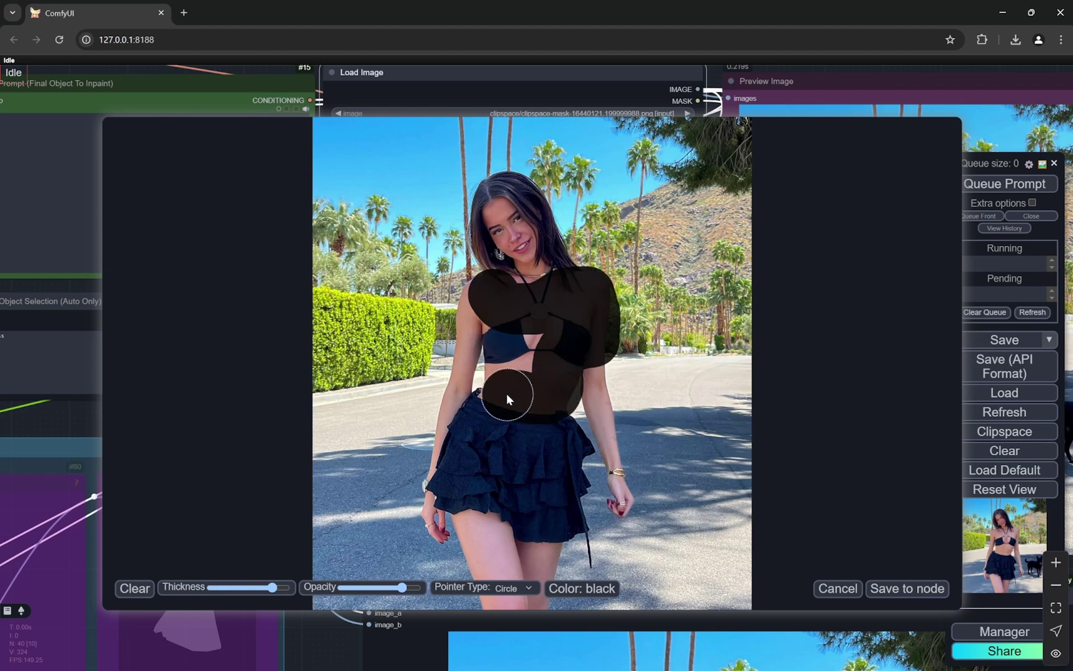
mouse_move(509, 360)
mouse_down()
mouse_move(503, 322)
mouse_move(537, 376)
mouse_up()
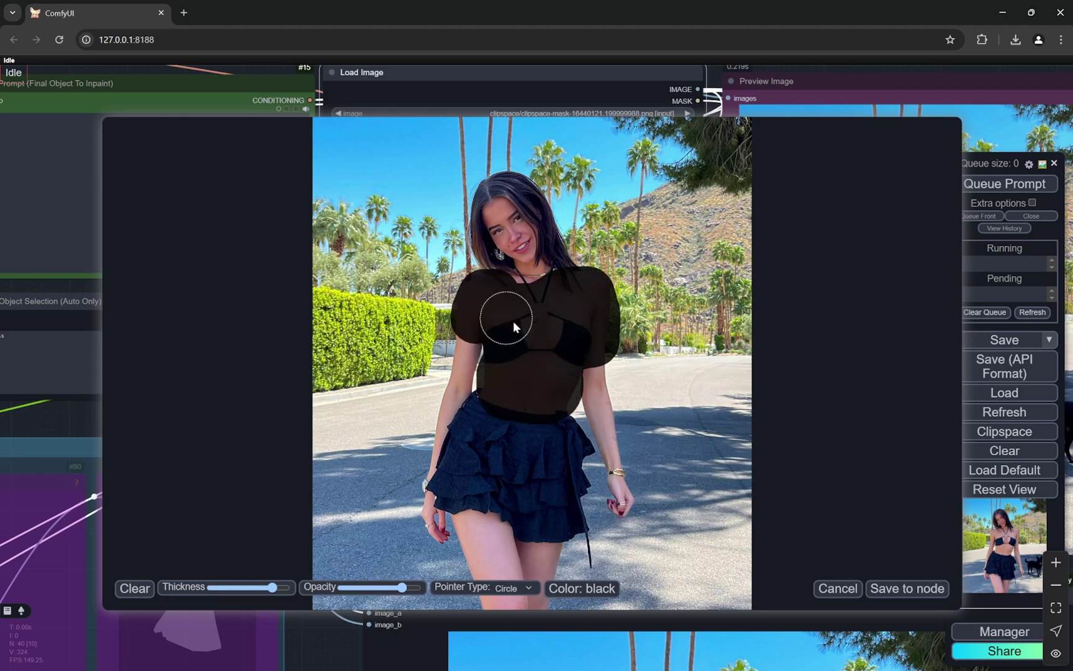
click(898, 587)
Step: Zoom and pan the graph to view the torso-blacked masked preview beside the earlier dog comparison
scroll(619, 248, down, 10)
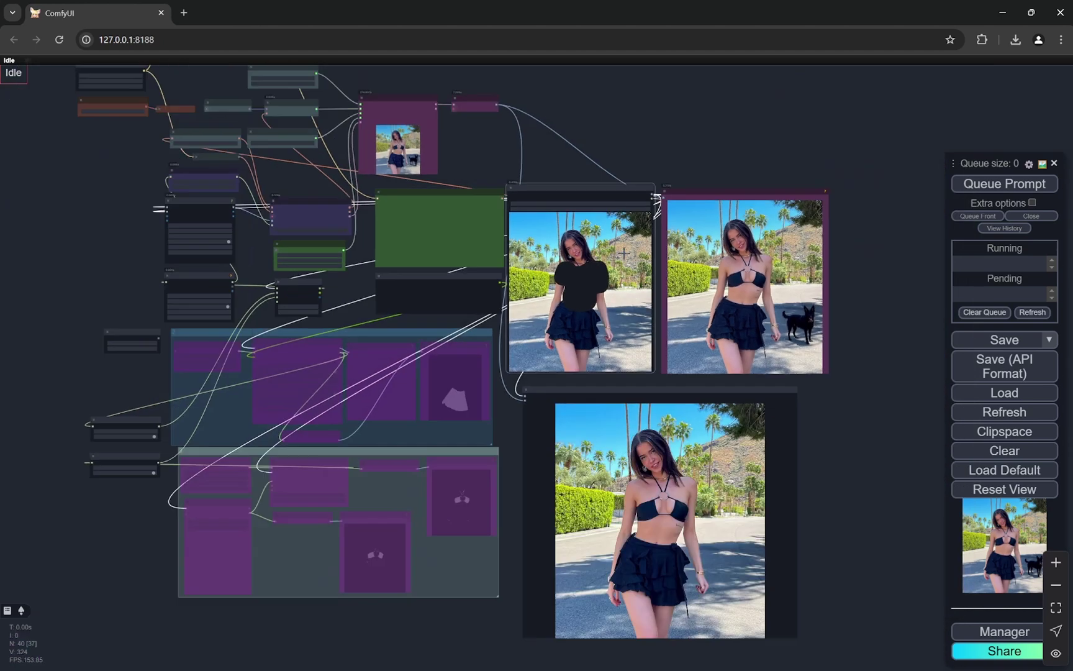
scroll(499, 386, up, 9)
scroll(499, 386, down, 6)
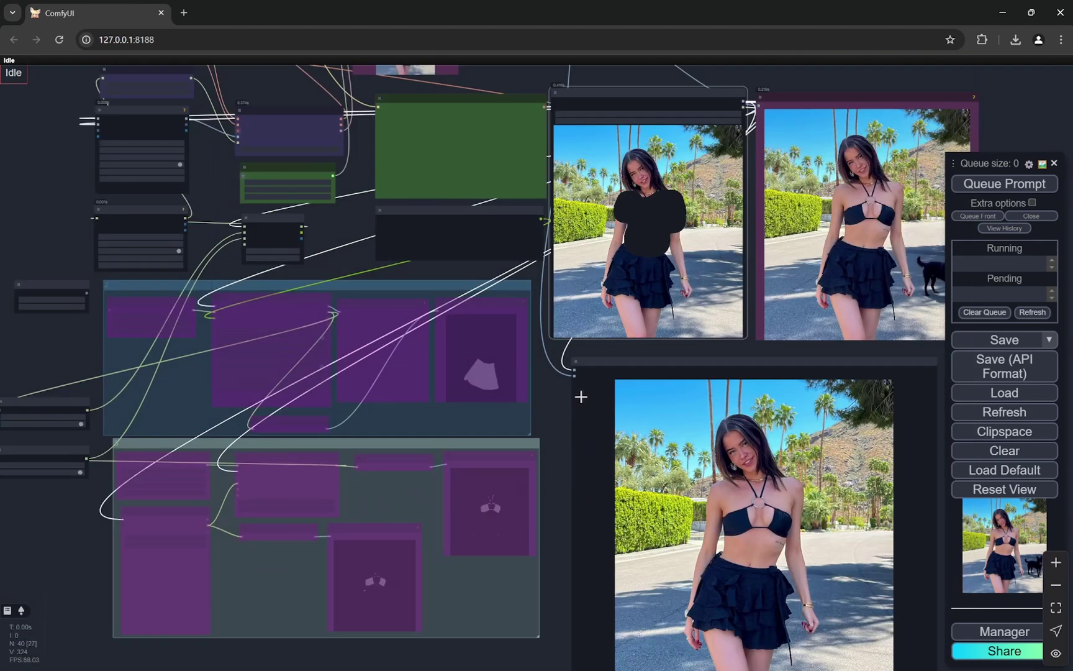
scroll(68, 371, up, 5)
scroll(68, 371, up, 2)
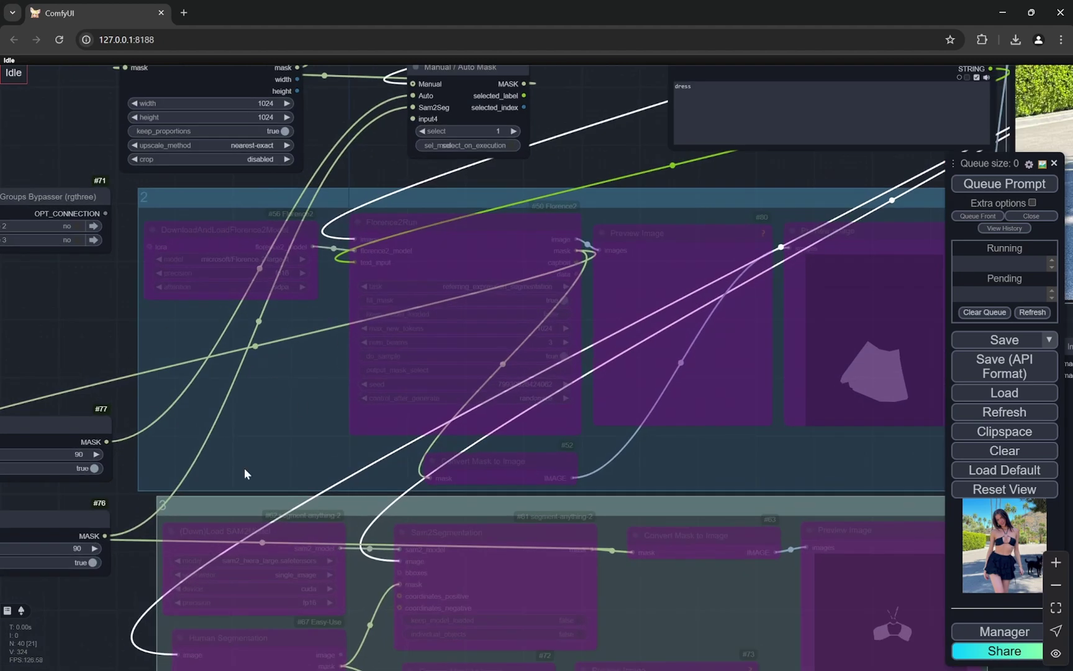
scroll(244, 474, down, 4)
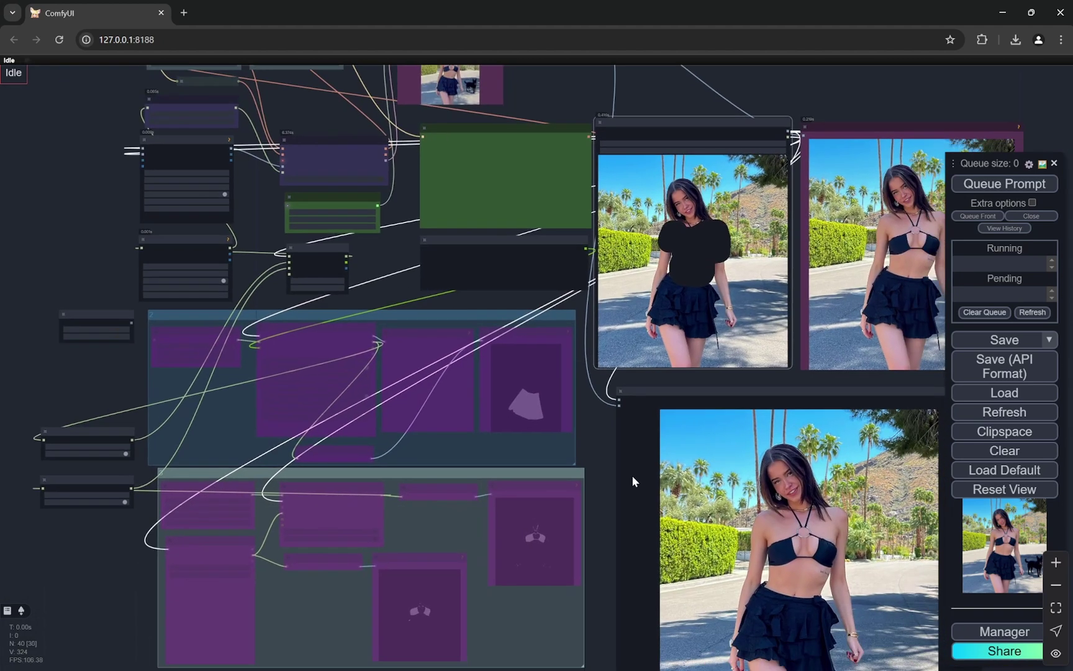
scroll(807, 615, up, 2)
drag(782, 612, 727, 422)
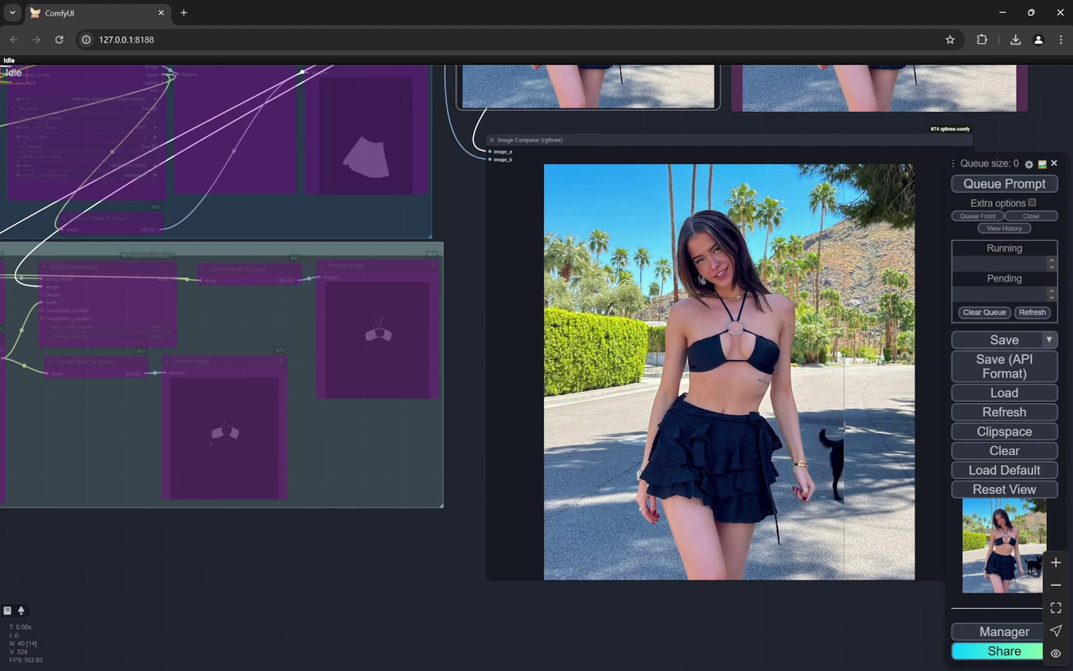
scroll(844, 428, down, 5)
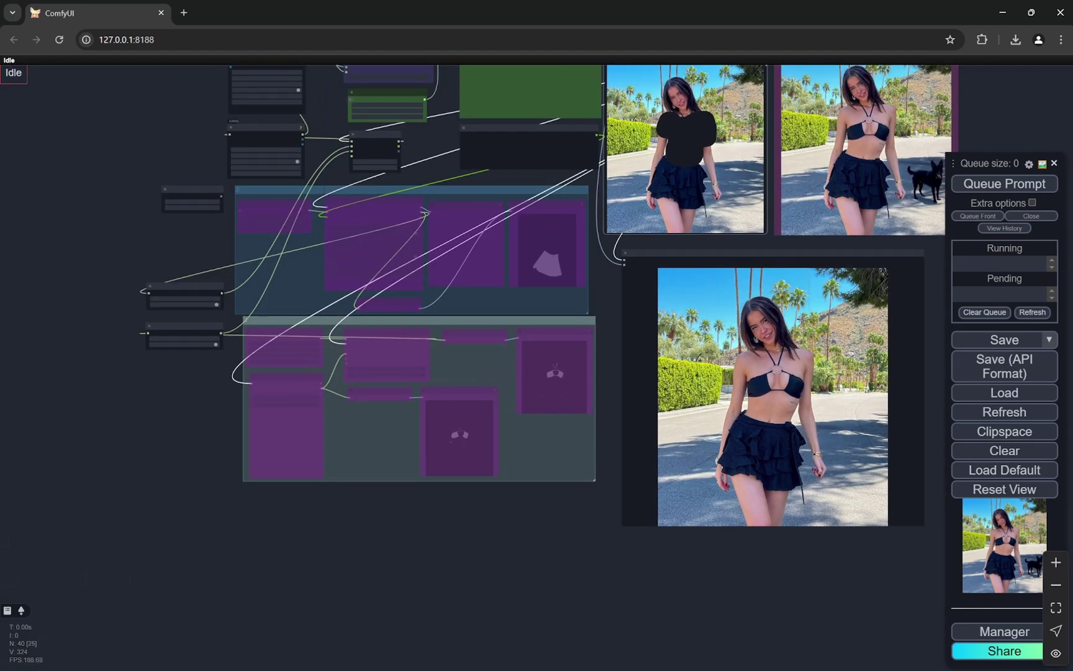
drag(603, 303, 581, 418)
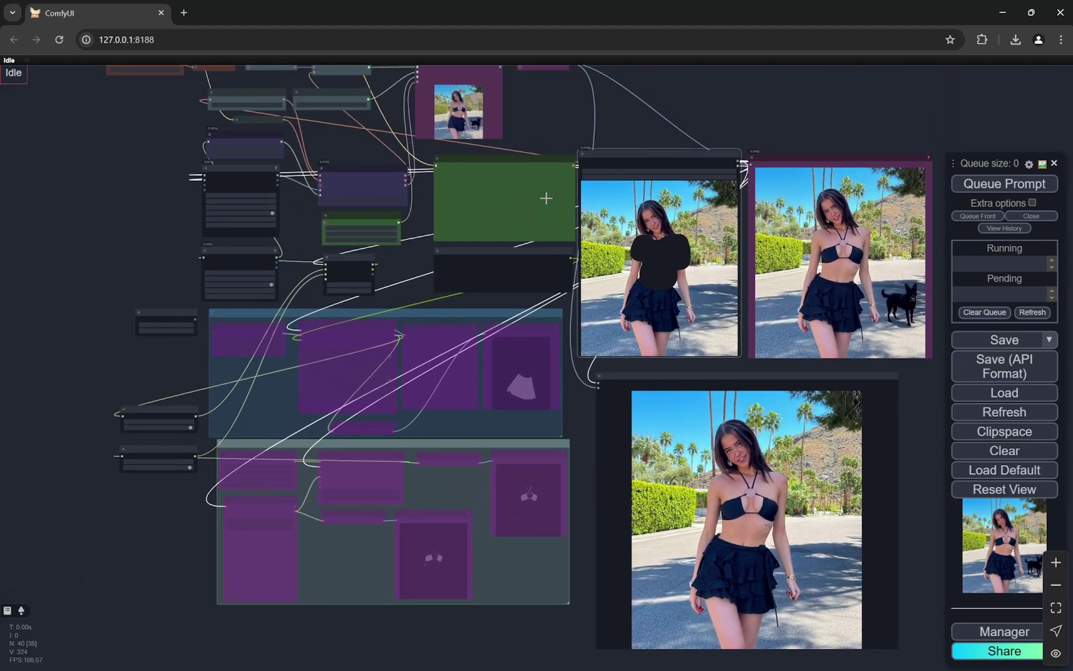
Step: Replace the prompt word 'dog' with 'fluffy pink jacket' and queue the run
scroll(460, 197, up, 5)
scroll(380, 182, up, 6)
double_click(491, 139)
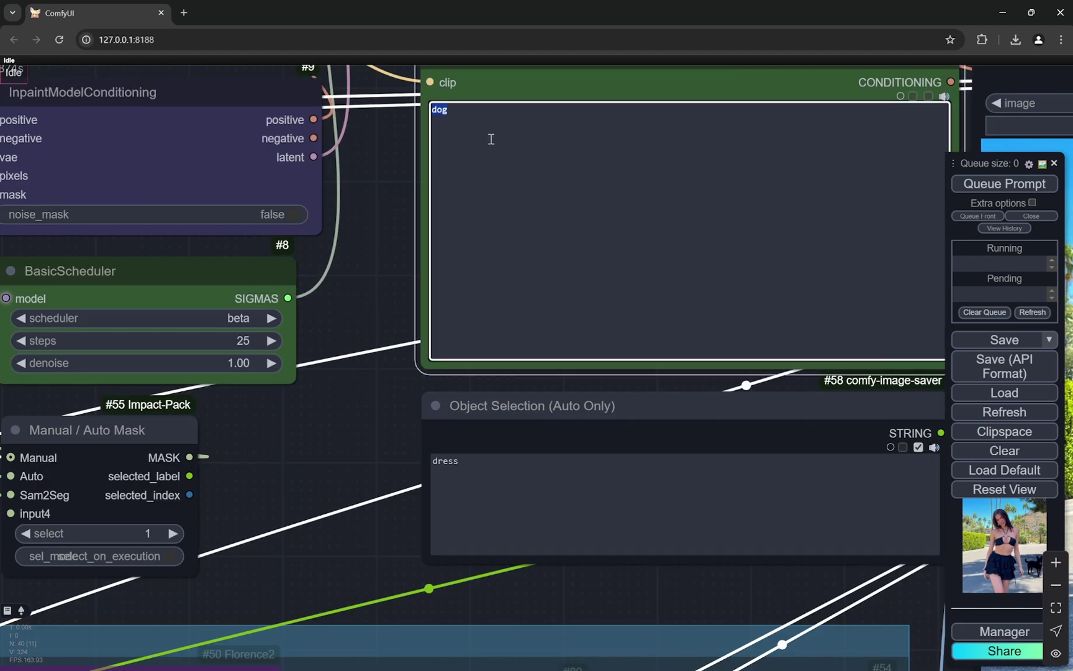
text(fluffy pink)
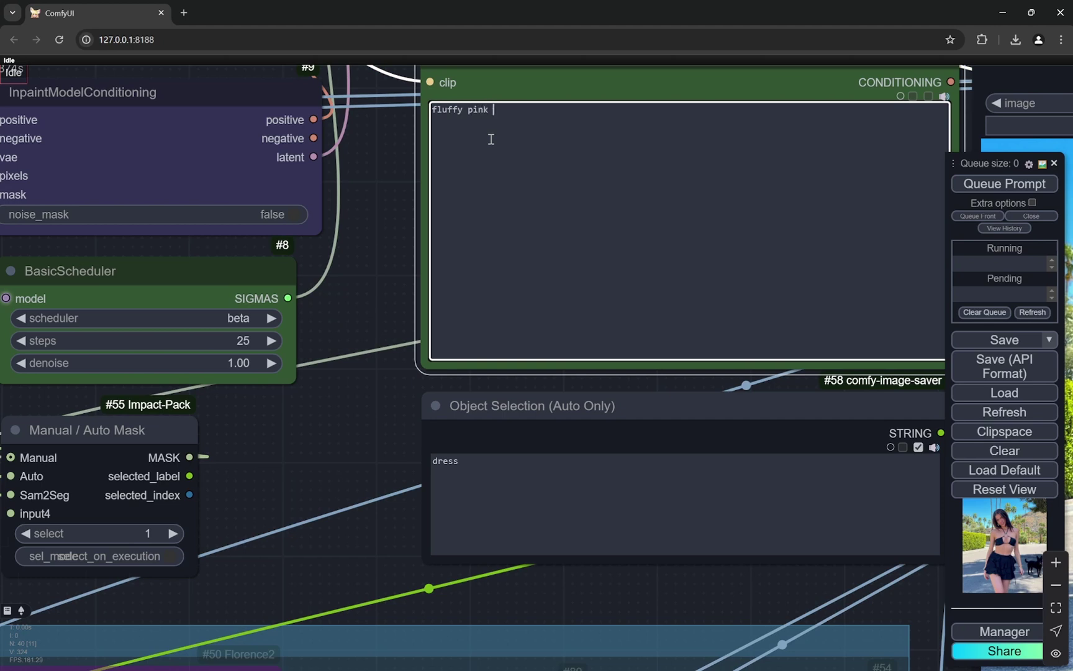
text( jacket)
click(1007, 184)
scroll(366, 299, down, 10)
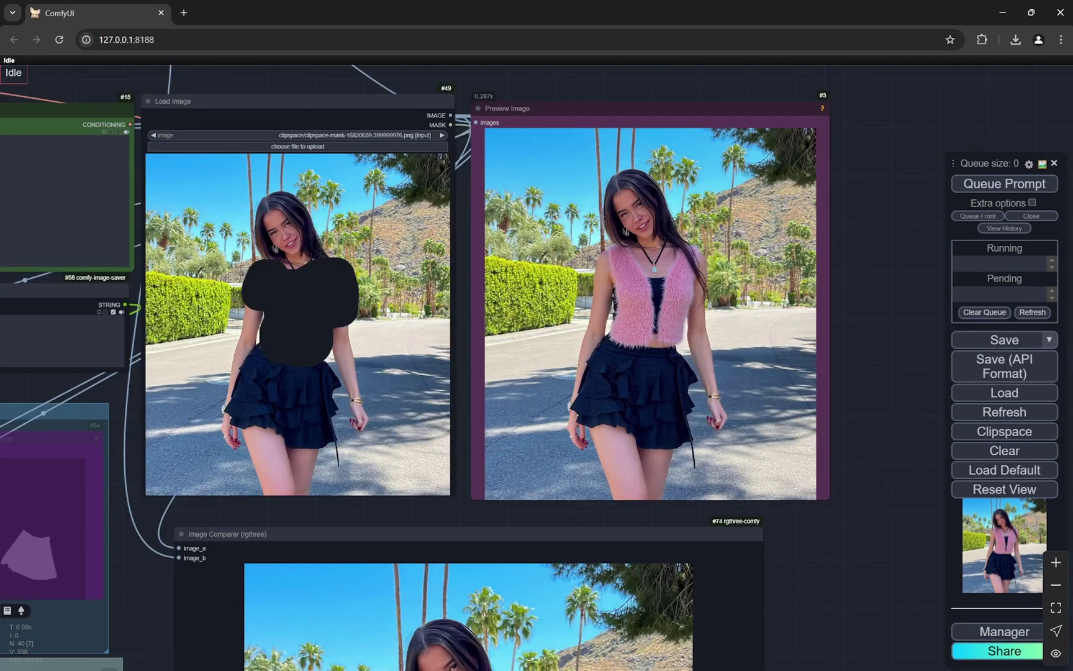
scroll(895, 242, down, 5)
scroll(404, 118, up, 7)
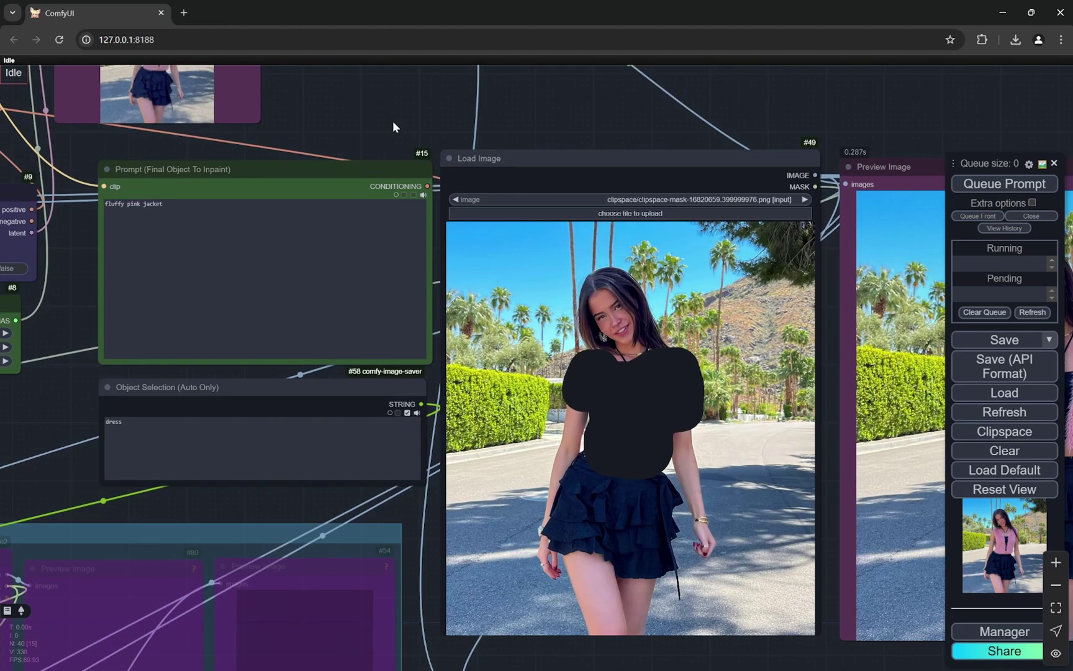
scroll(338, 114, down, 5)
scroll(866, 309, up, 4)
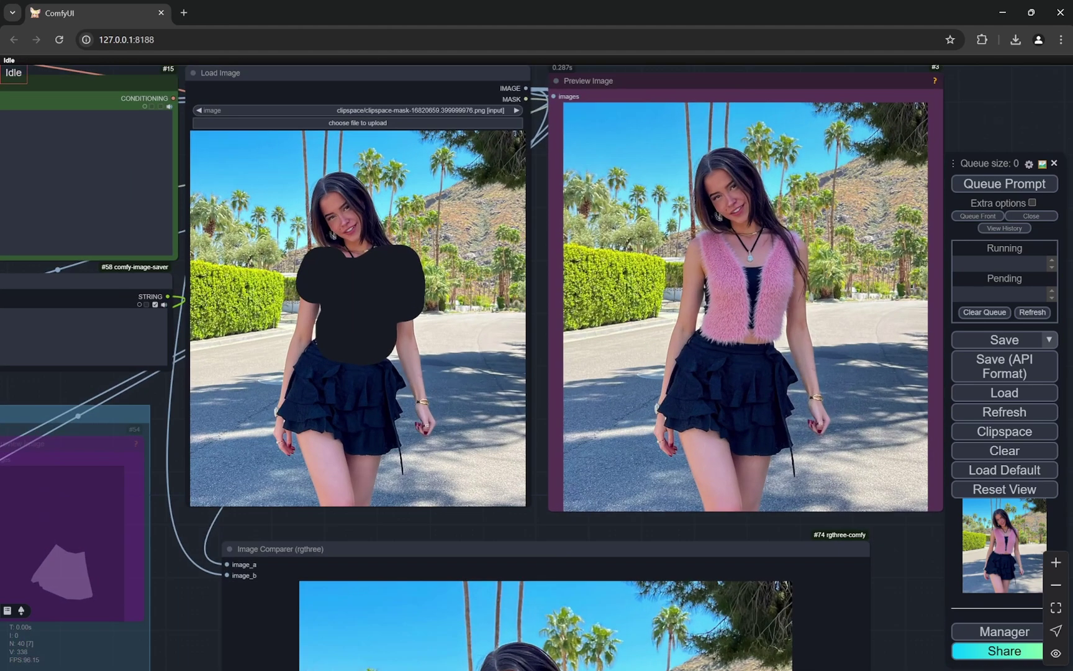
drag(866, 308, 747, 284)
scroll(850, 284, down, 3)
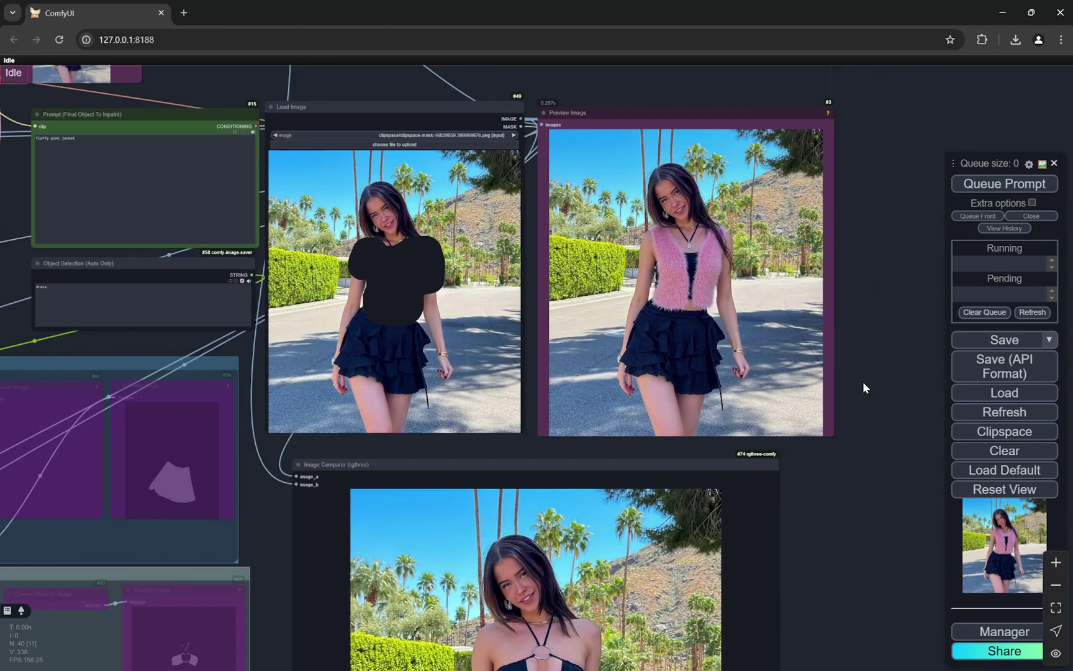
drag(863, 381, 886, 163)
scroll(850, 375, up, 2)
scroll(851, 376, up, 1)
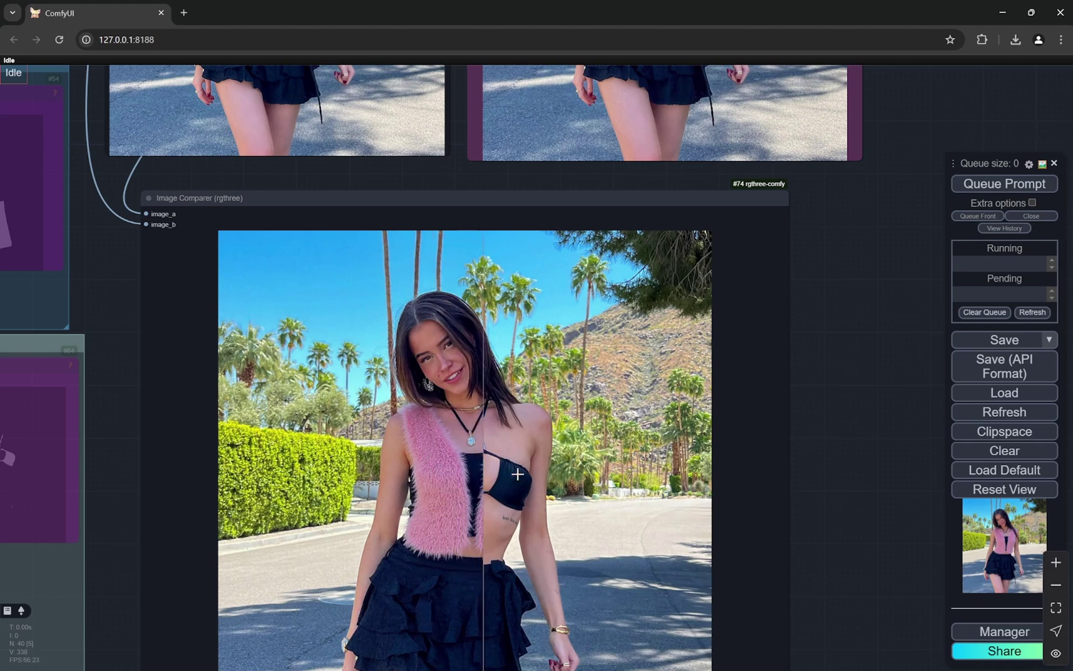
scroll(726, 467, down, 10)
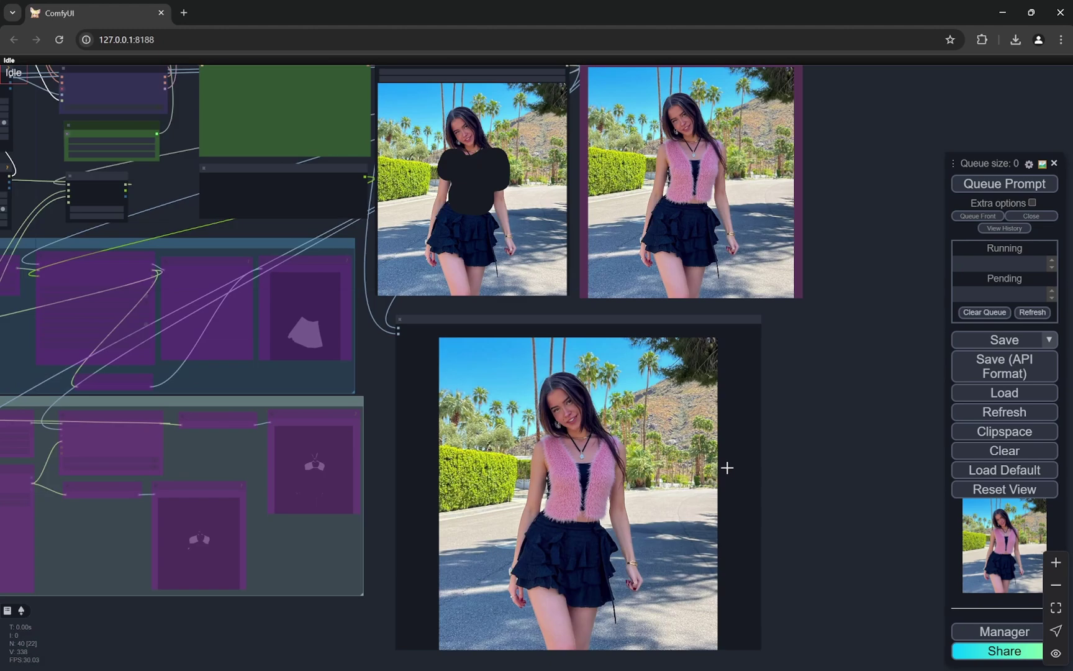
scroll(765, 459, up, 6)
scroll(814, 410, down, 3)
scroll(825, 410, up, 10)
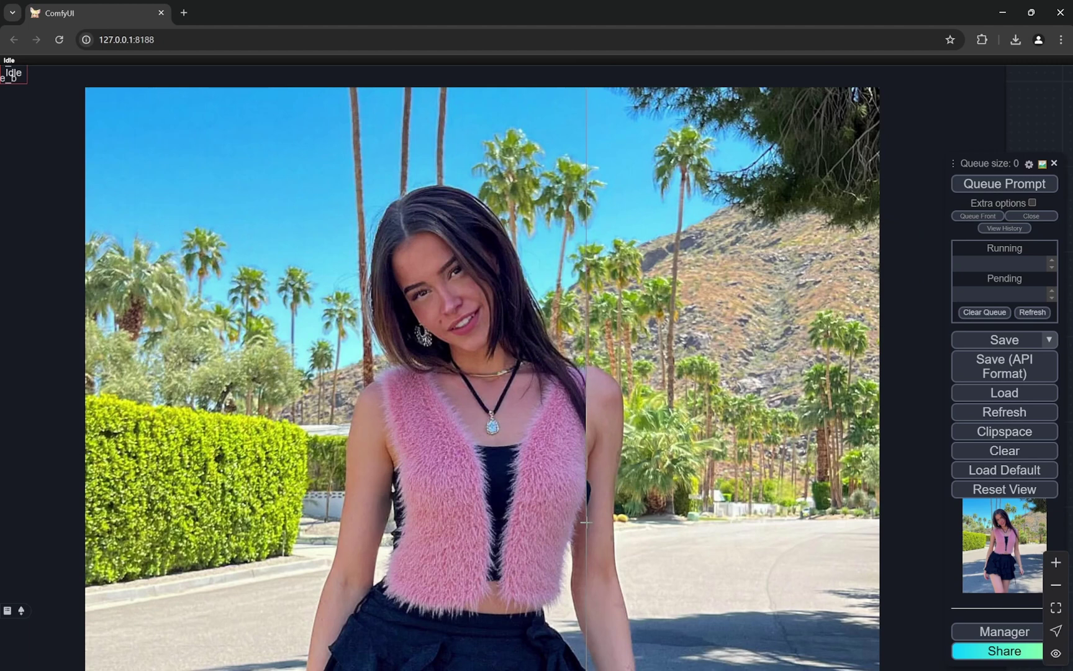
scroll(586, 522, down, 3)
scroll(650, 500, up, 1)
scroll(649, 500, down, 9)
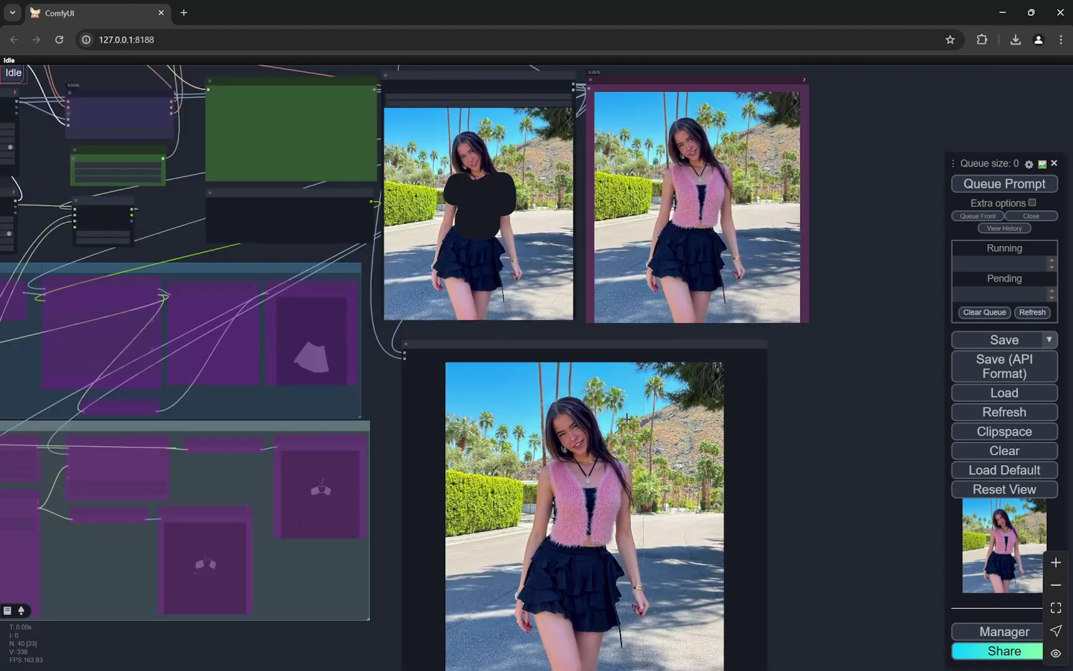
scroll(441, 199, up, 7)
scroll(441, 199, up, 6)
scroll(433, 173, down, 7)
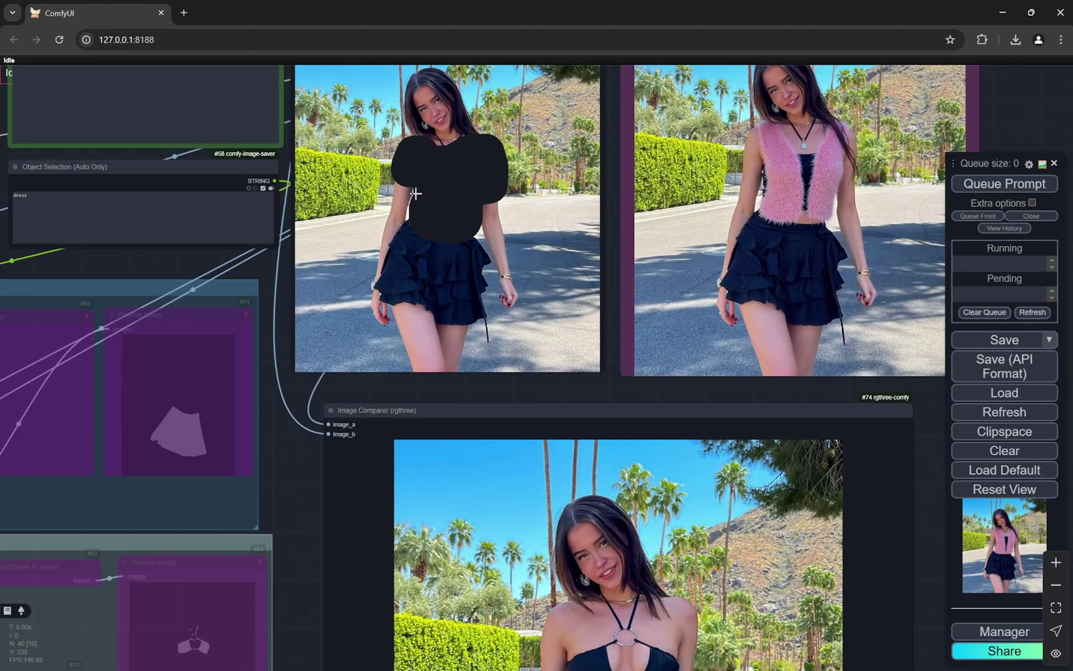
scroll(751, 465, down, 5)
scroll(752, 464, down, 3)
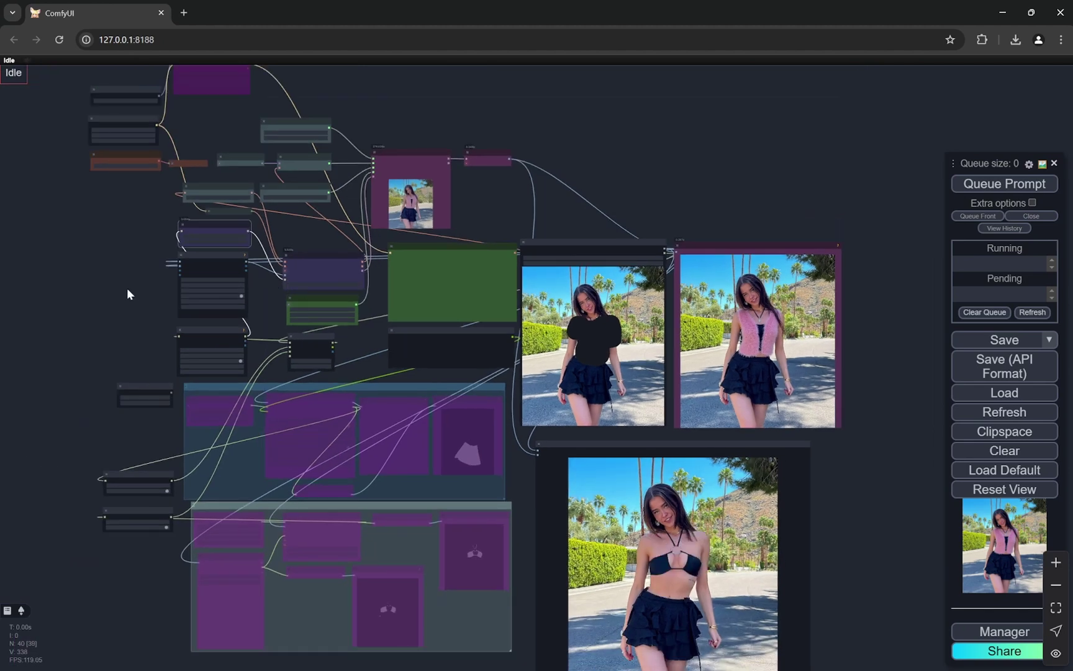
scroll(159, 260, up, 8)
scroll(201, 247, down, 5)
scroll(385, 351, up, 6)
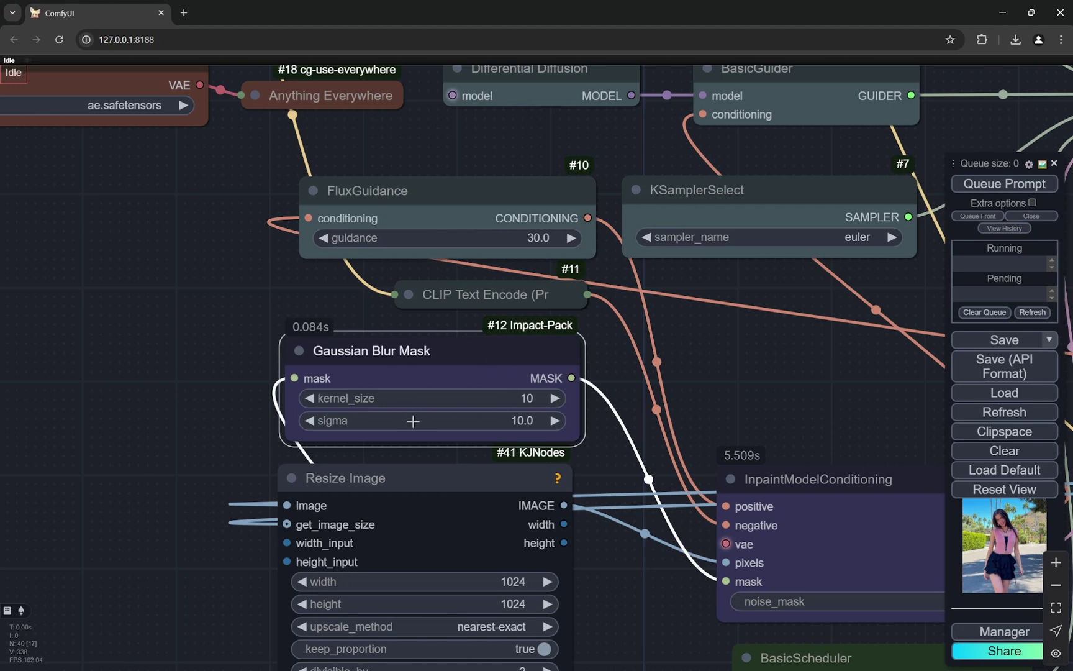
scroll(335, 361, down, 5)
scroll(438, 407, up, 6)
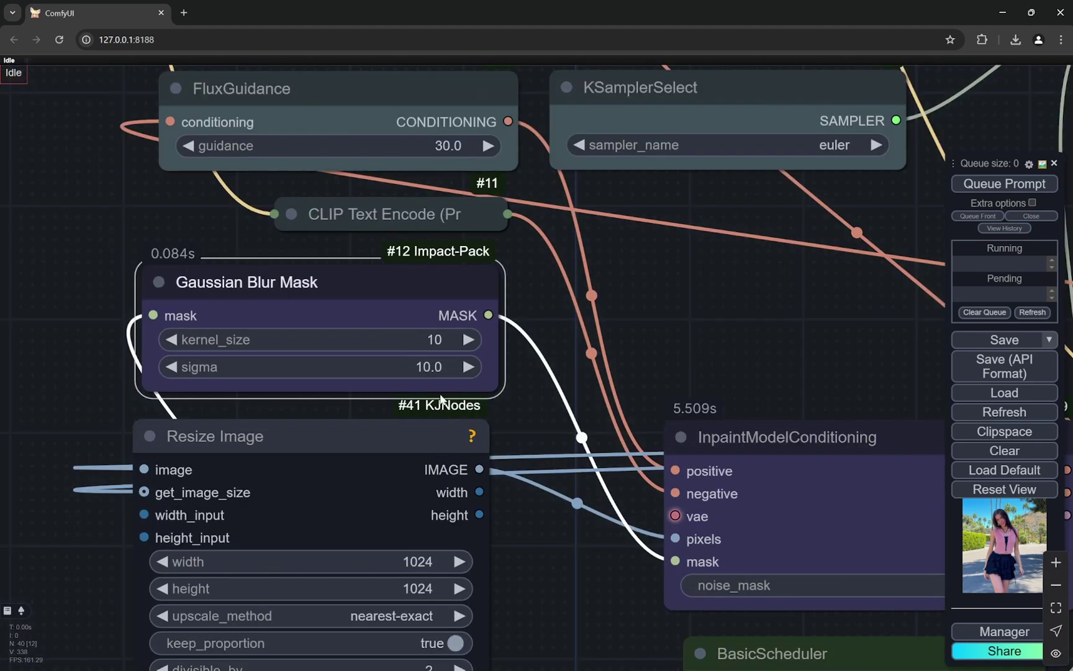
scroll(449, 373, down, 6)
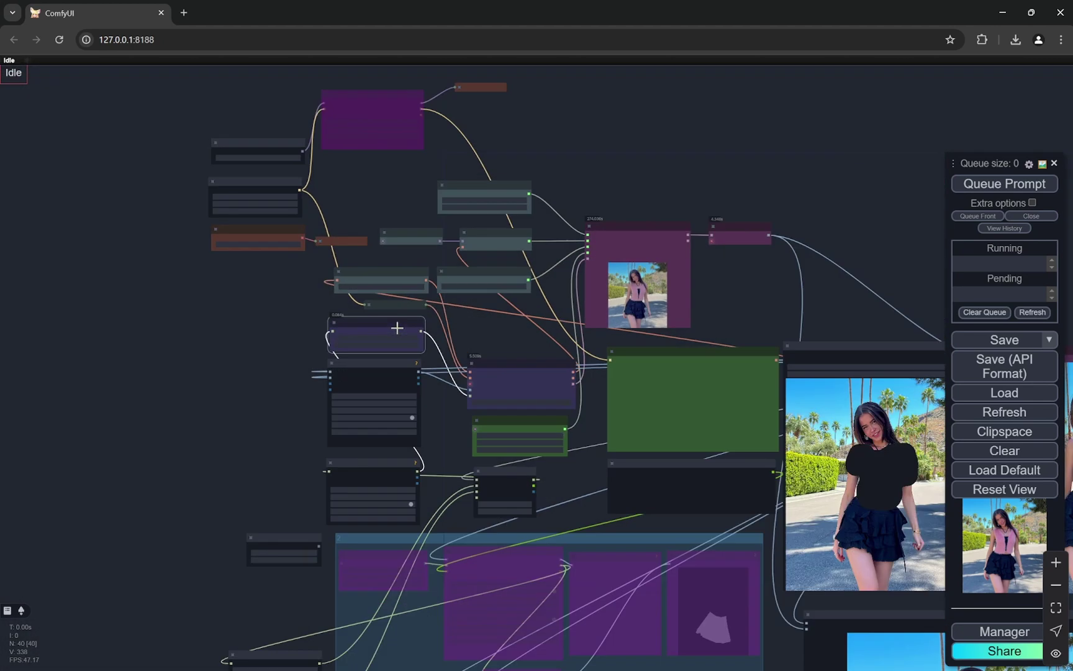
scroll(294, 545, up, 3)
scroll(294, 545, up, 10)
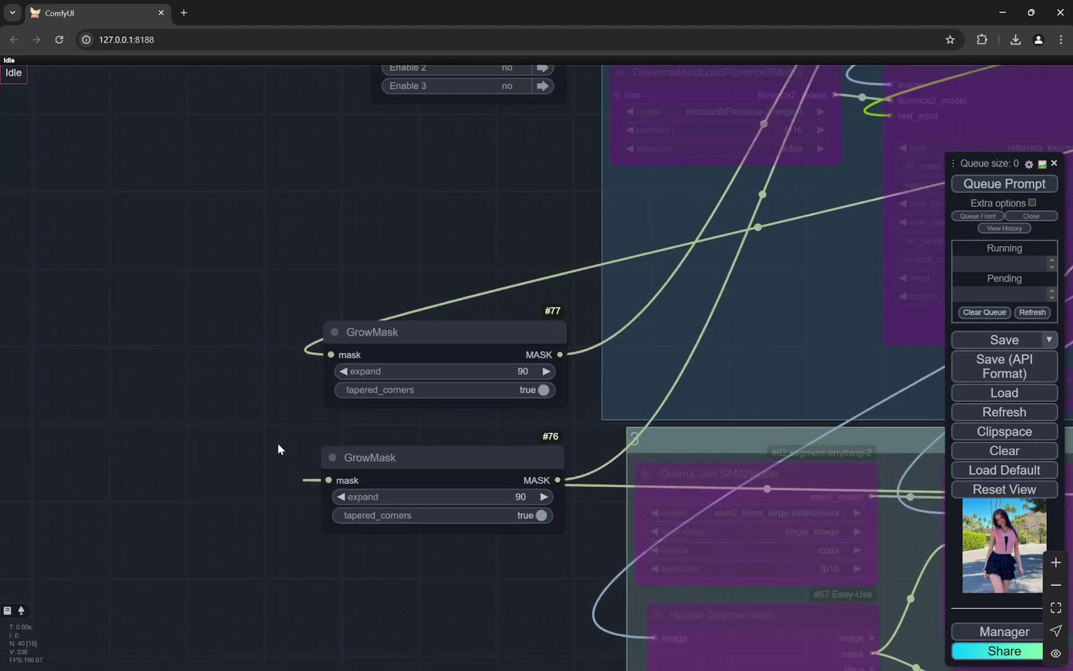
scroll(179, 401, down, 8)
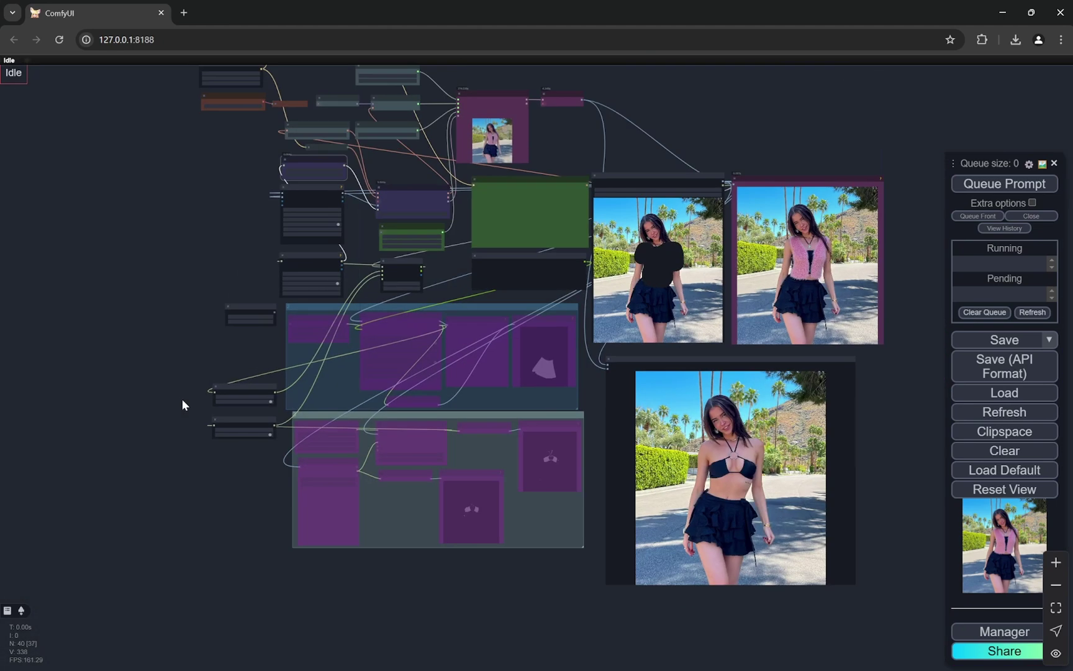
scroll(646, 456, up, 5)
scroll(615, 450, up, 6)
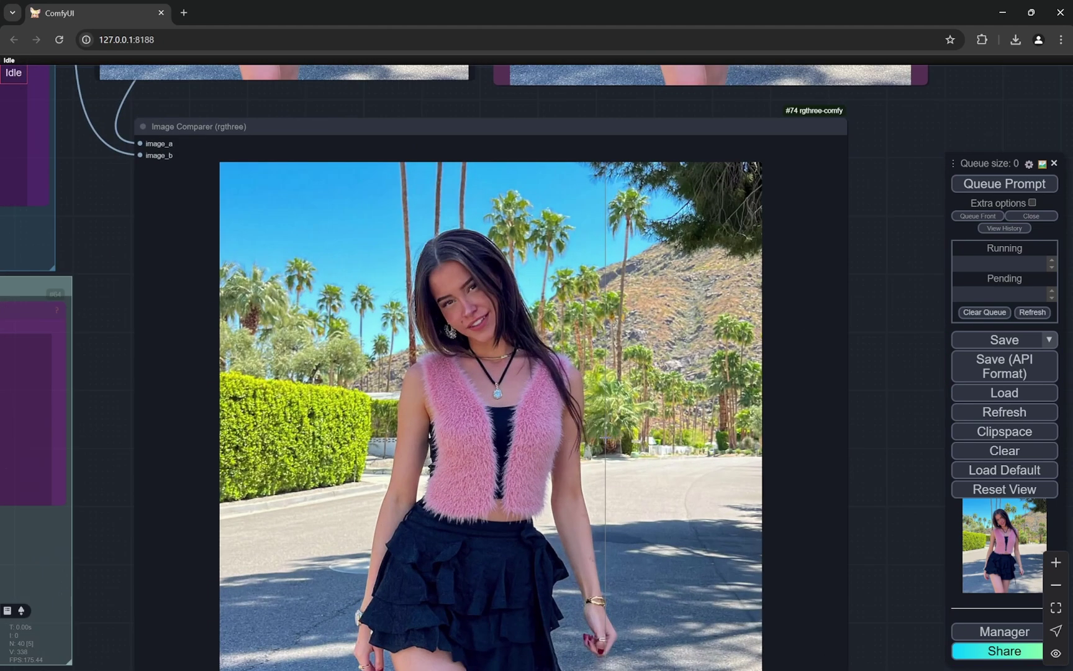
scroll(606, 397, down, 4)
scroll(606, 397, up, 1)
scroll(605, 397, down, 2)
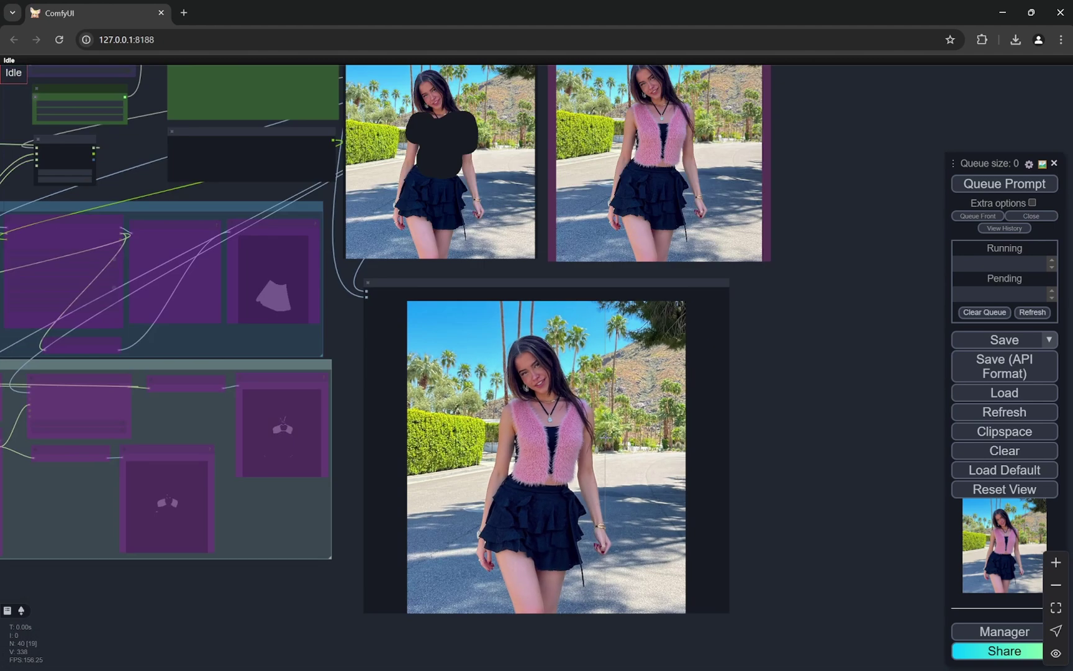
scroll(584, 422, up, 7)
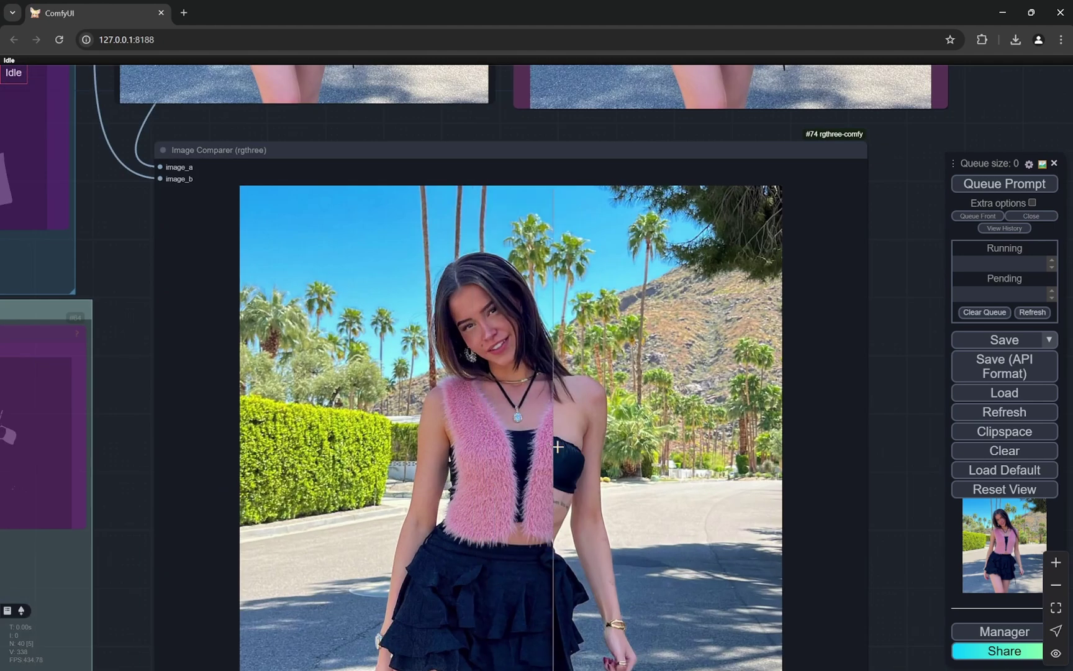
scroll(575, 383, up, 3)
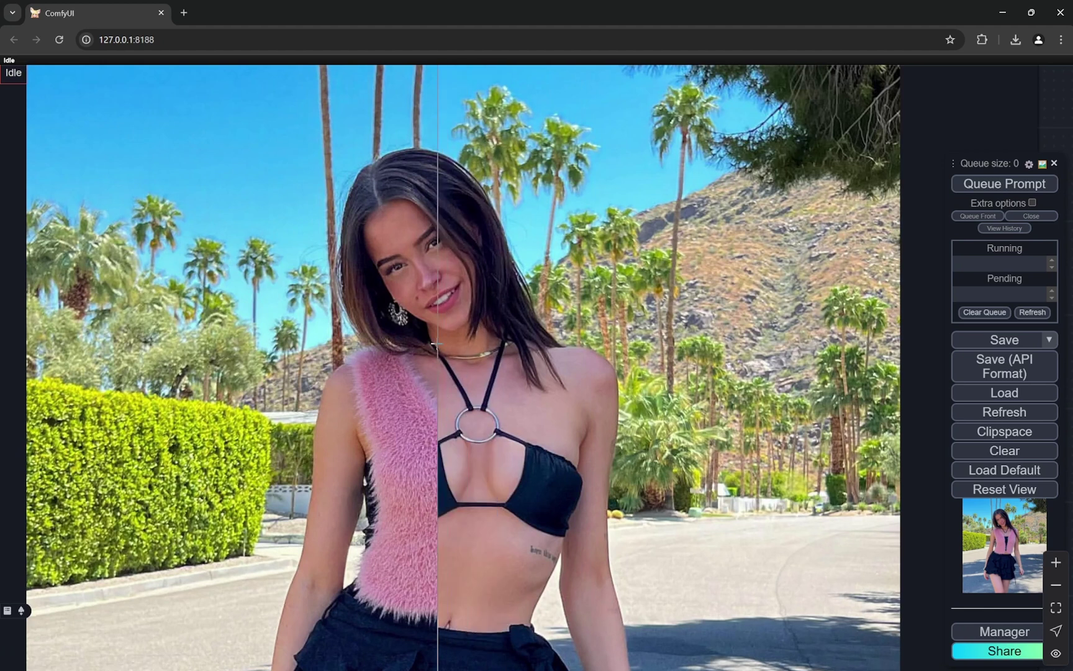
scroll(520, 399, up, 2)
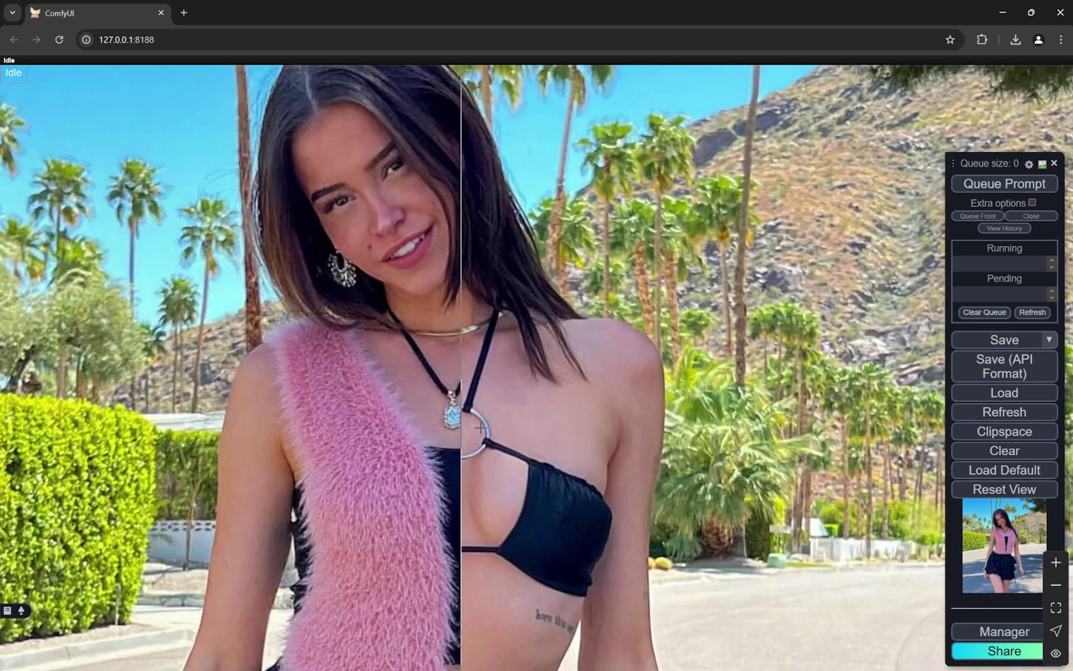
scroll(650, 410, down, 6)
scroll(652, 435, down, 3)
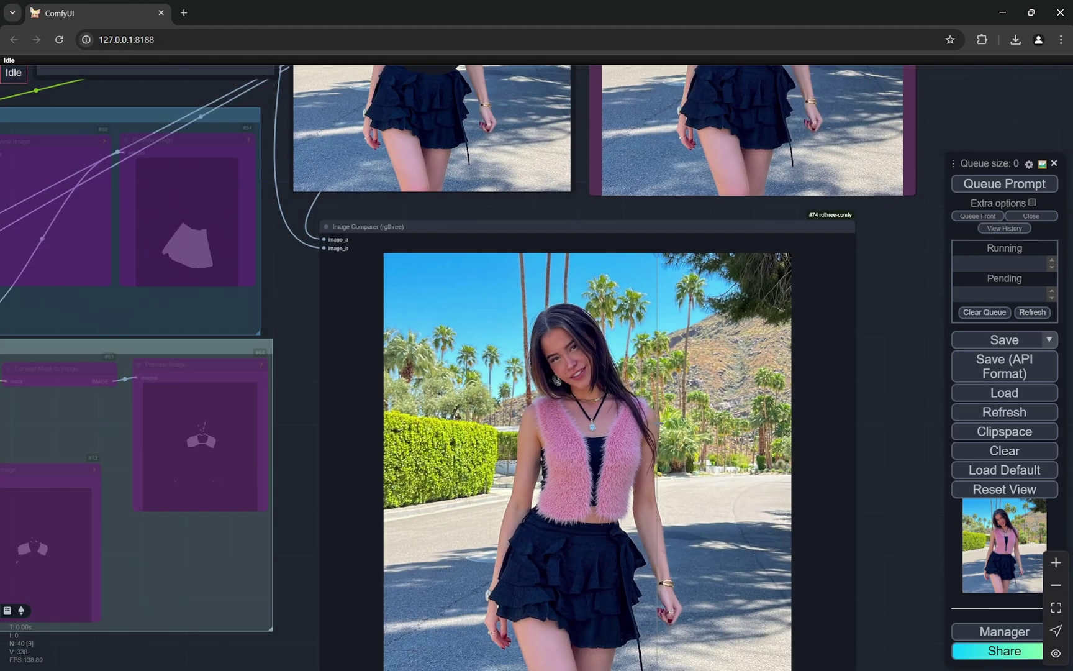